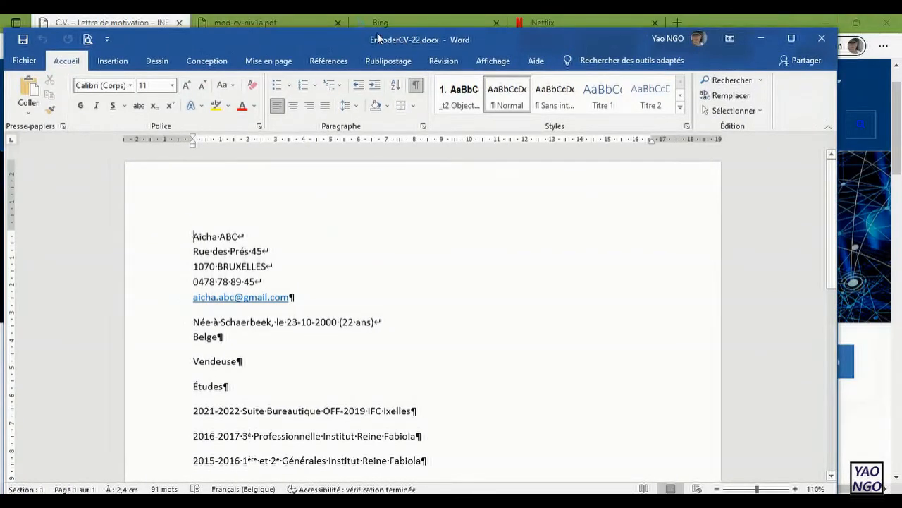
- Move the EncoderCV-22 Word window to the right half of the screen and resize it to nearly full height
left_click_drag(357, 40, 901, 32)
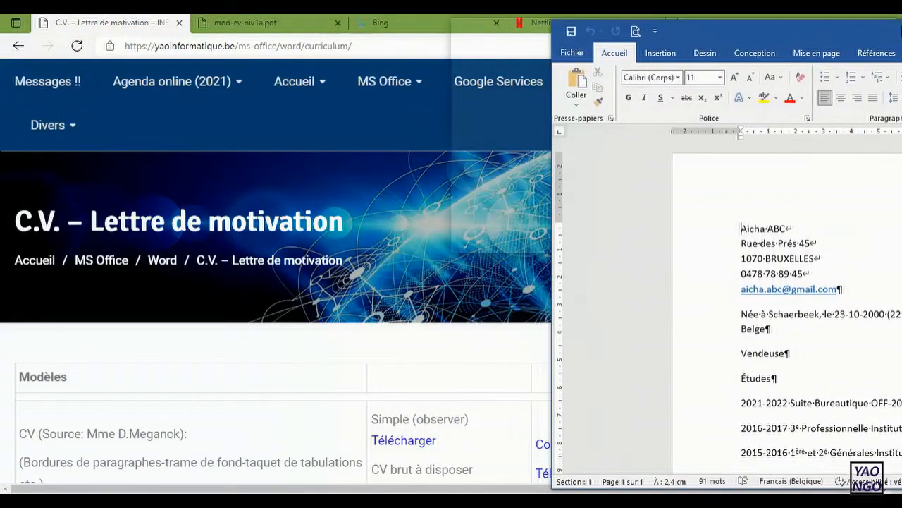
left_click_drag(901, 32, 901, 27)
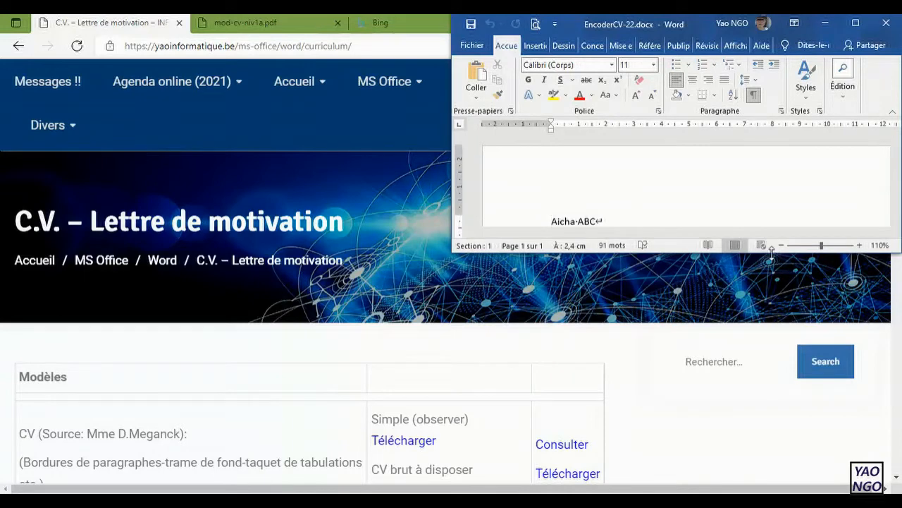
left_click_drag(771, 252, 789, 472)
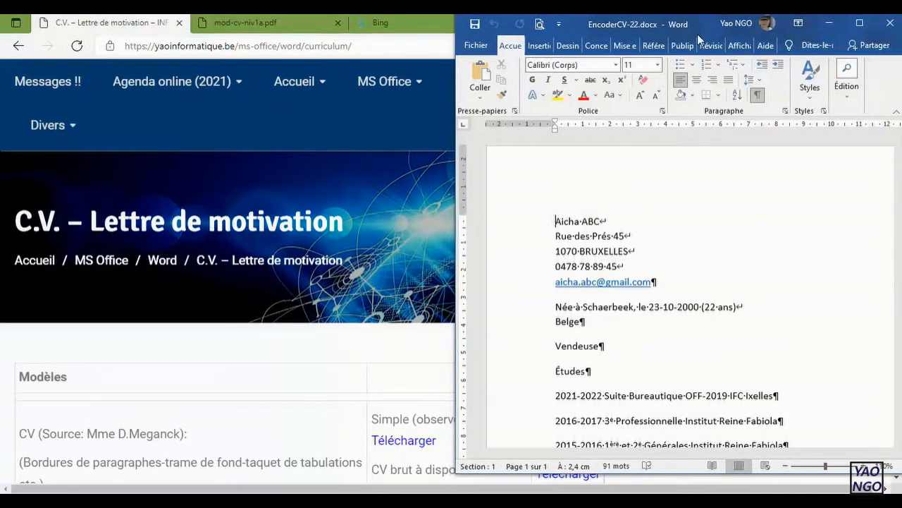
left_click_drag(700, 20, 683, 21)
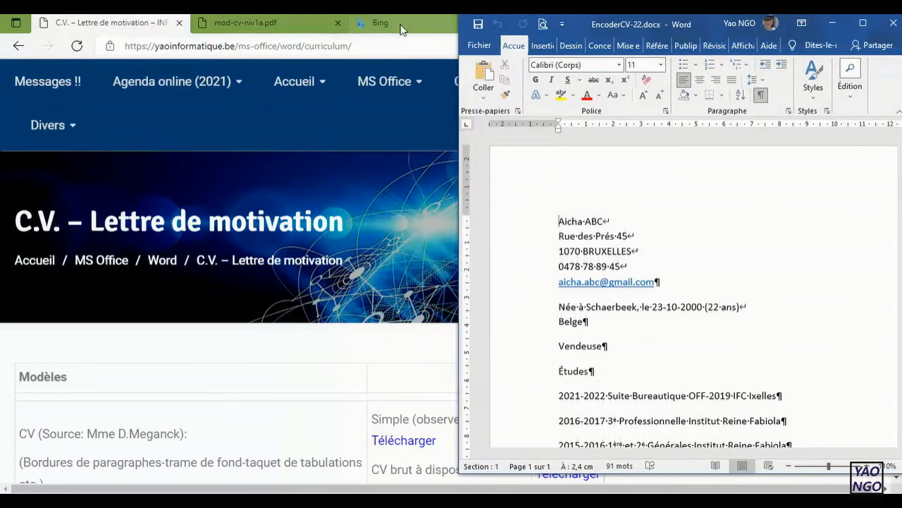
- Show the model mod-cv-niv1a.pdf in the browser on the left half of the screen, side by side with the EncoderCV-22 document
left_click(421, 23)
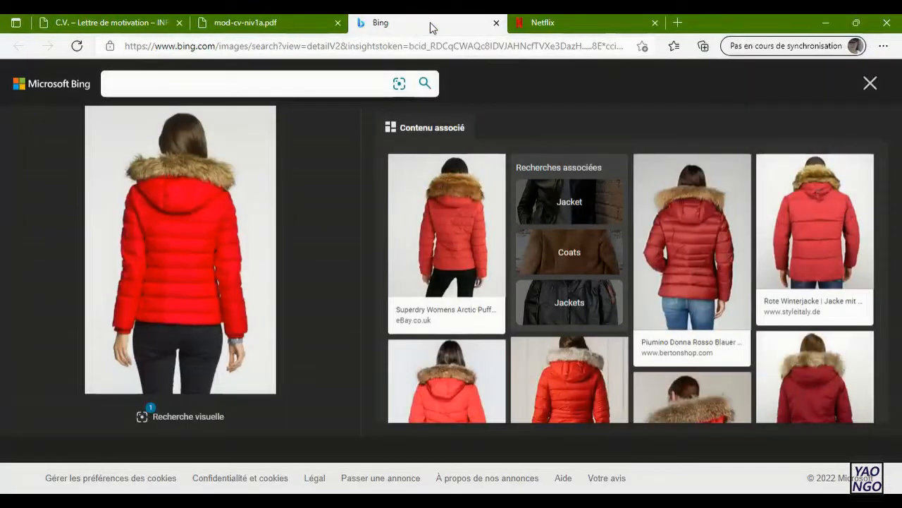
left_click(856, 22)
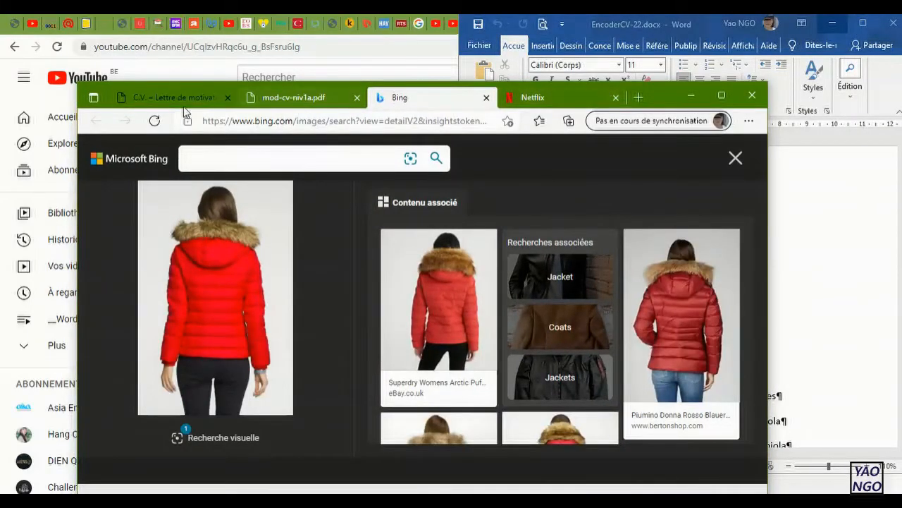
left_click(268, 103)
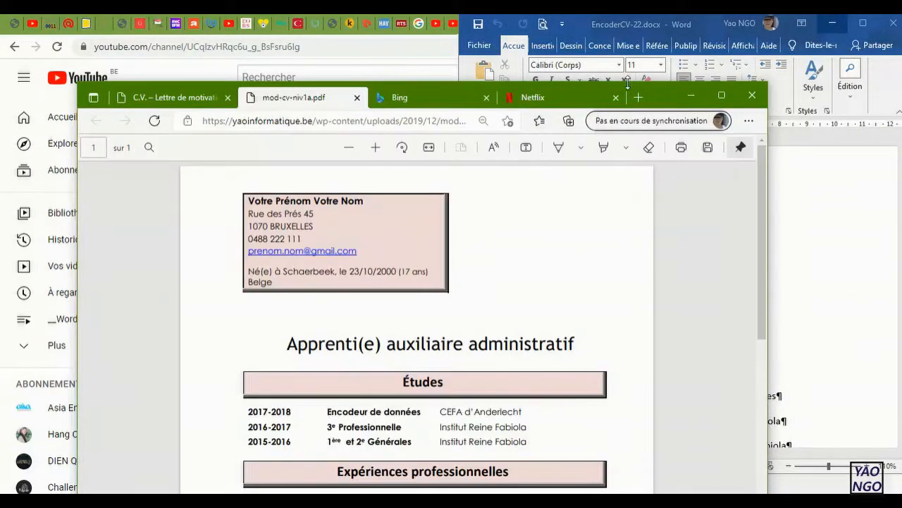
left_click(585, 95)
left_click_drag(585, 95, 484, 92)
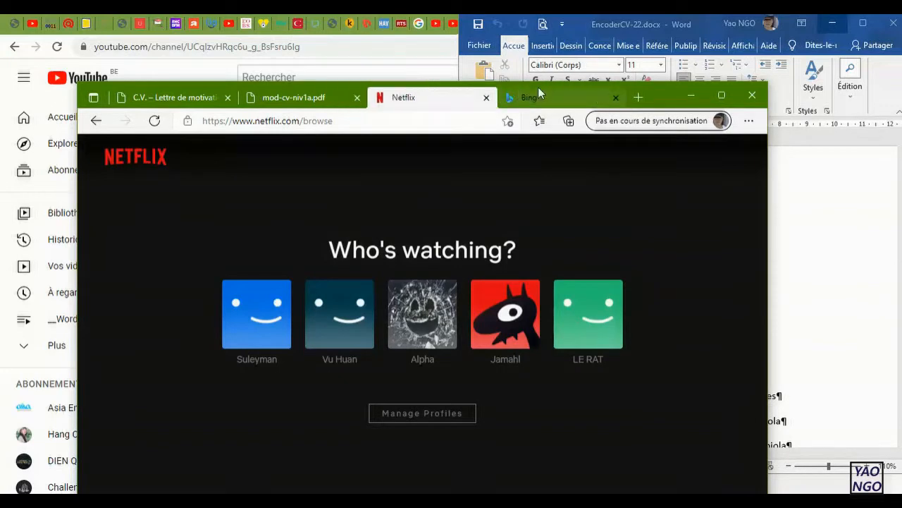
left_click(312, 97)
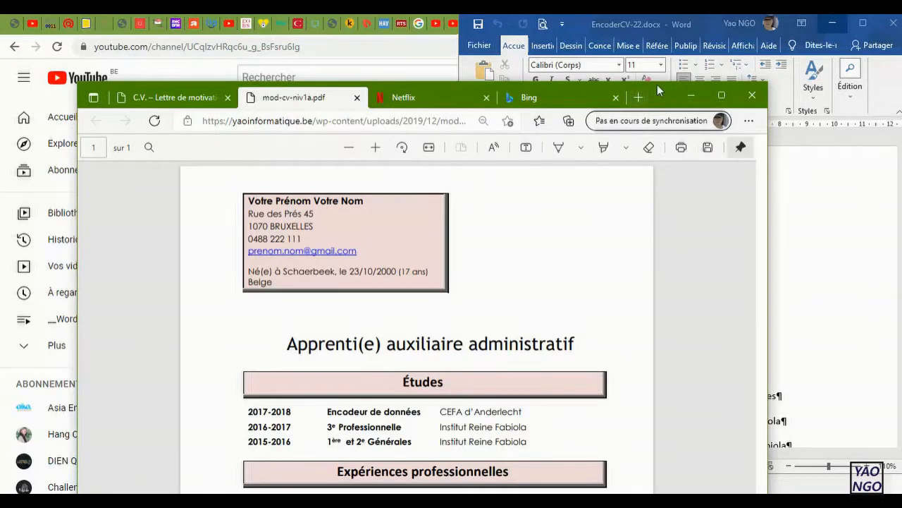
left_click_drag(657, 85, 3, 101)
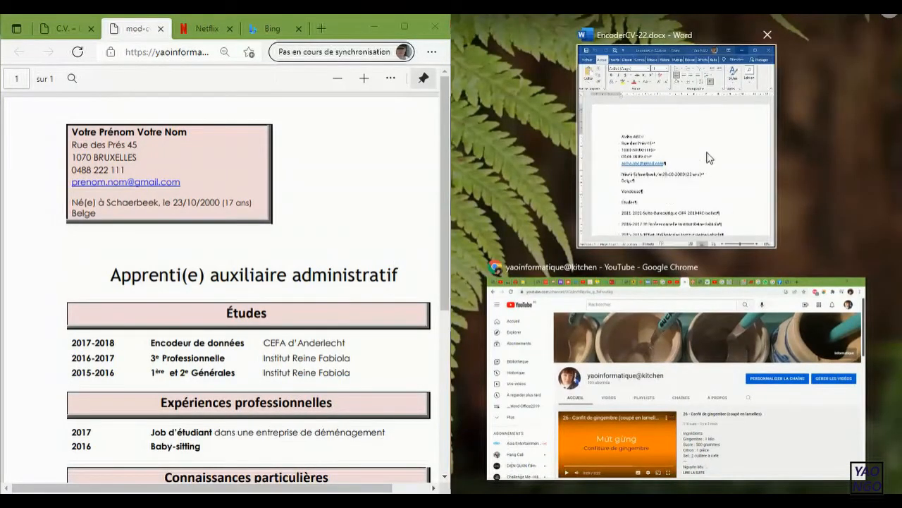
left_click(678, 54)
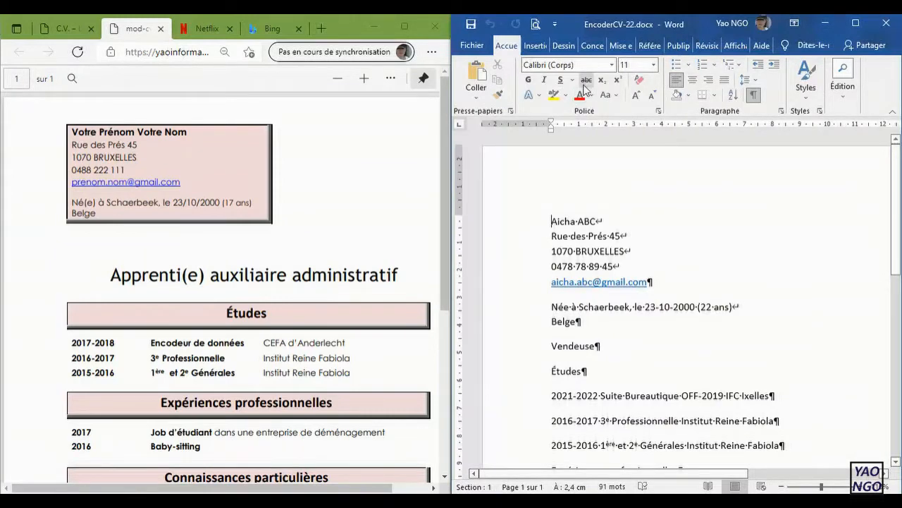
- Save a copy of the document as MiseEnForme-CV-22.docx in the __ExerciceDemo-Word folder
left_click(470, 46)
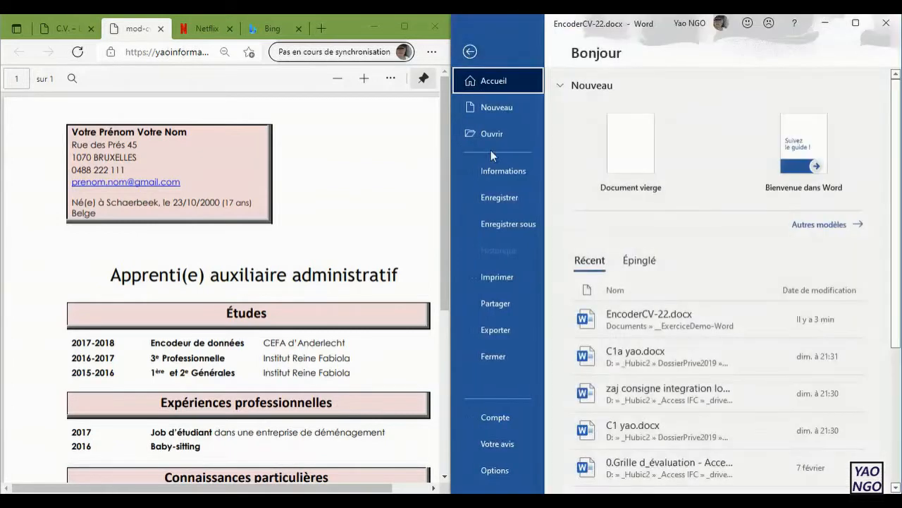
left_click(509, 225)
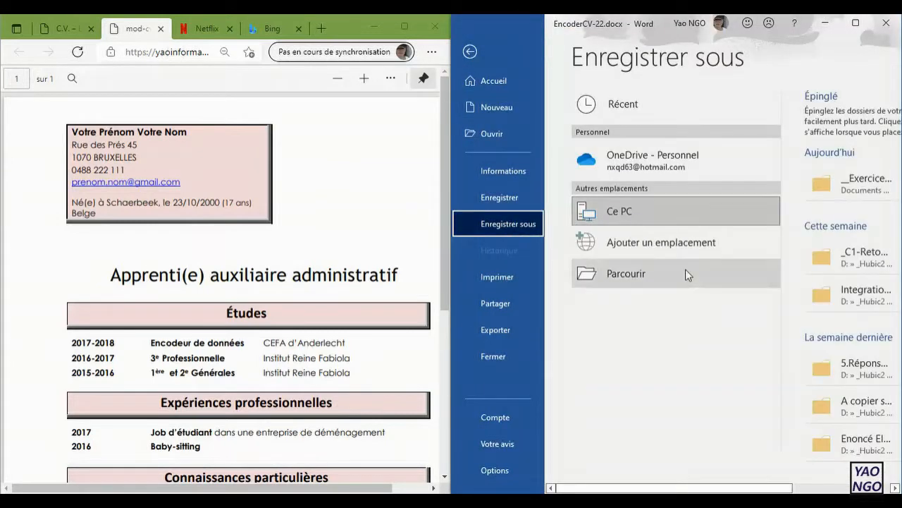
left_click(837, 185)
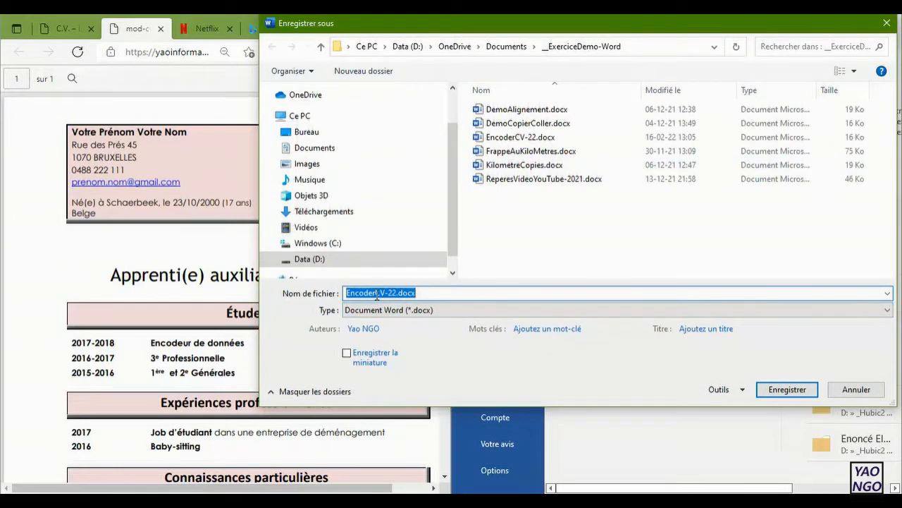
left_click_drag(377, 293, 329, 298)
type("MiseEnForme-")
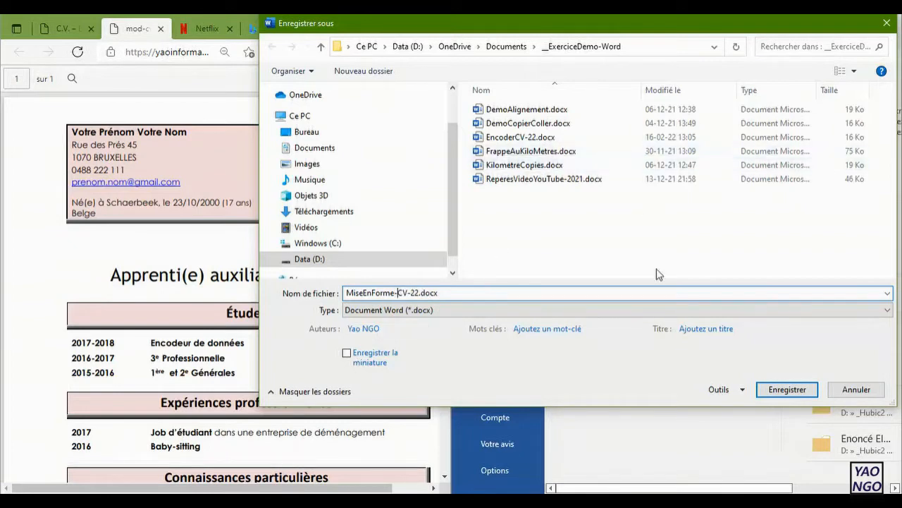
left_click(796, 390)
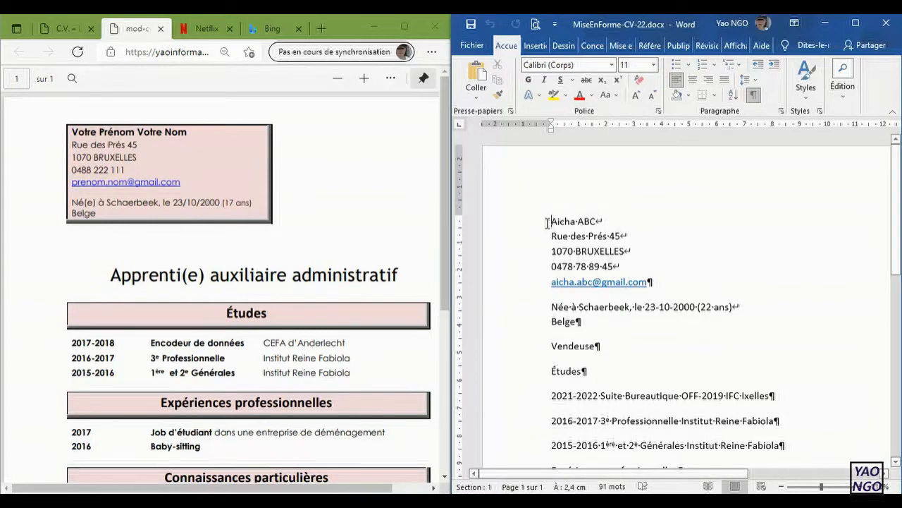
- Set the font size of the whole document to 12
key("ctrl+a")
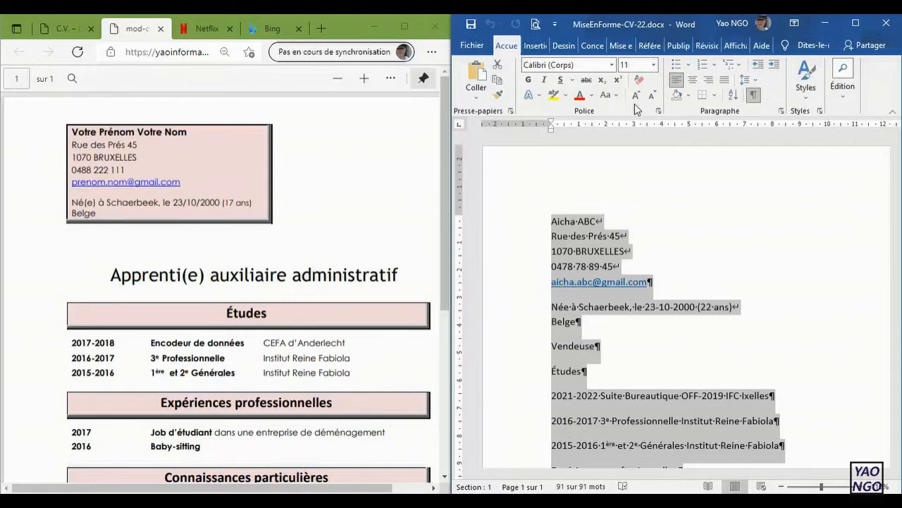
left_click(655, 66)
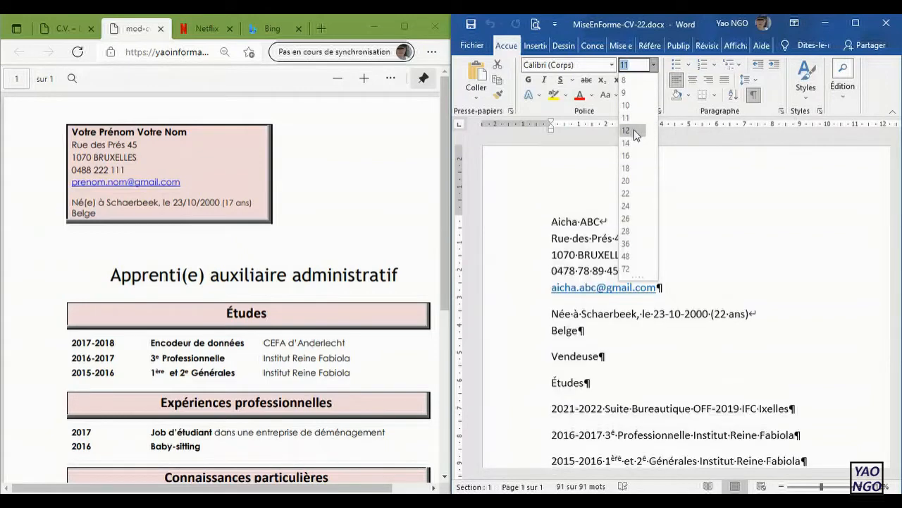
left_click(634, 130)
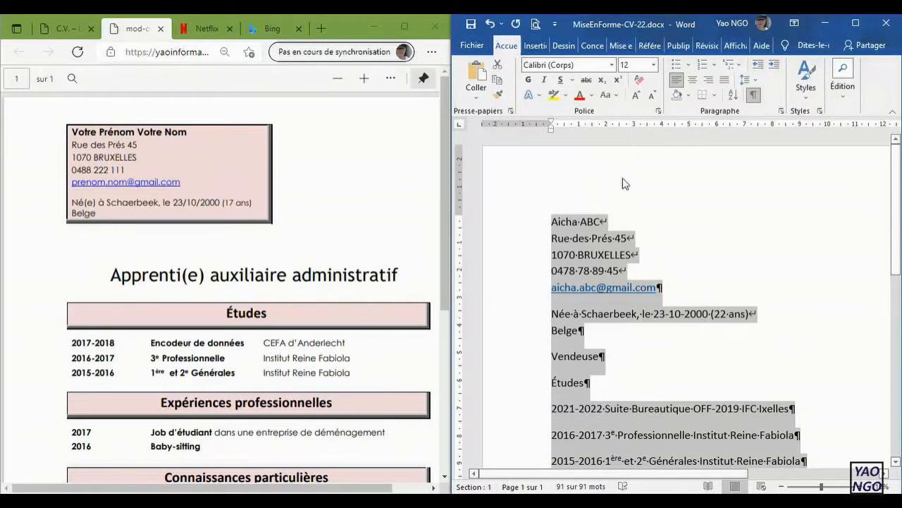
left_click(621, 195)
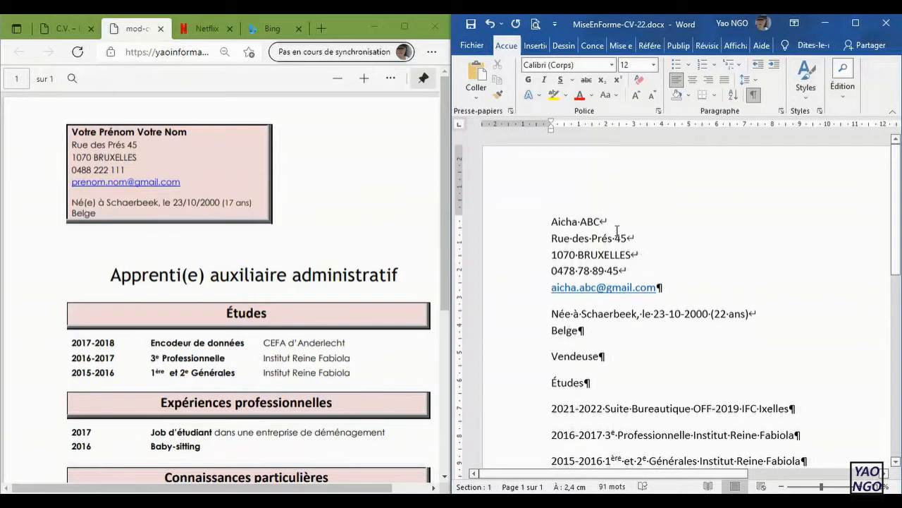
- Write the note "ctrl + A" after the word Belge and delete it again
left_click(634, 332)
type("ctre")
key("BackSpace")
type("l + ")
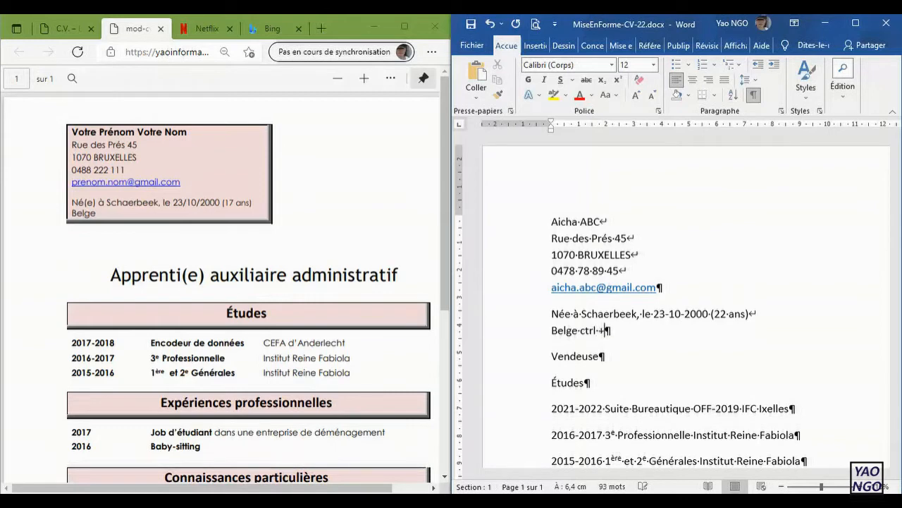
type("A")
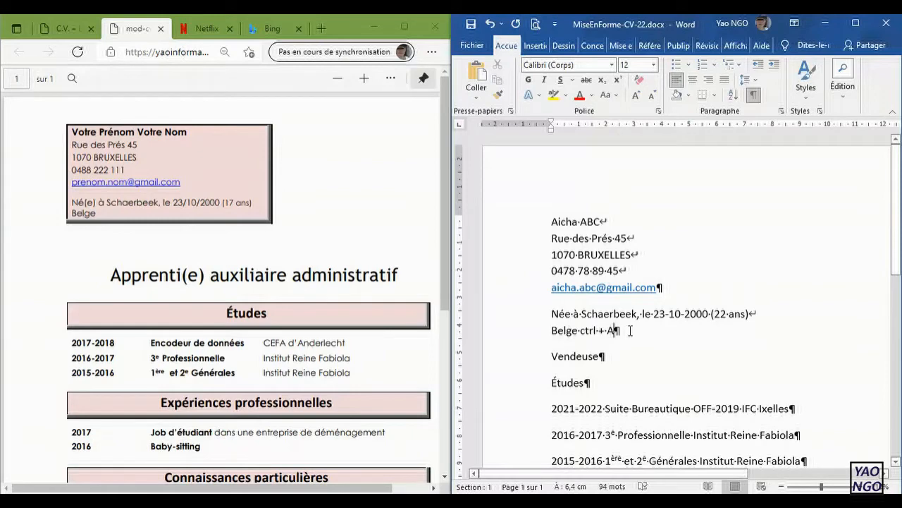
left_click_drag(630, 331, 589, 328)
key("BackSpace")
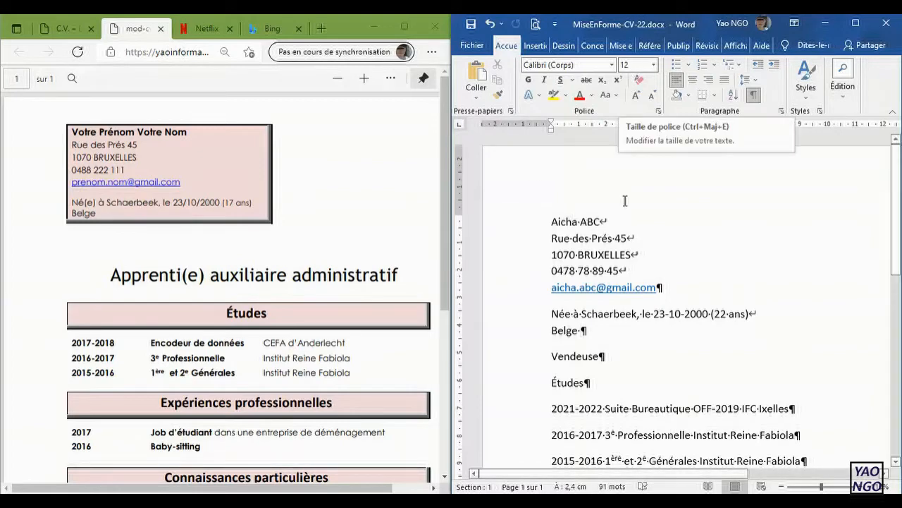
- Change the font of the whole document to Gadugi
key("ctrl+a")
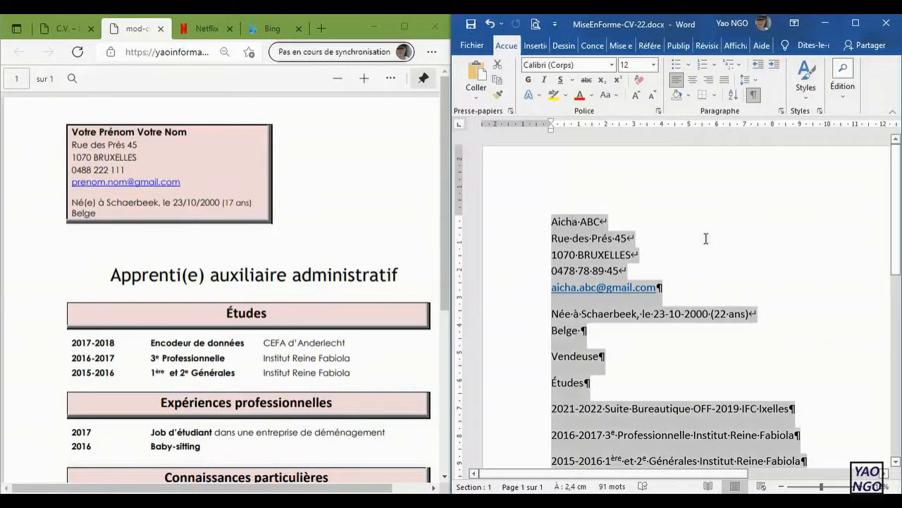
left_click(612, 64)
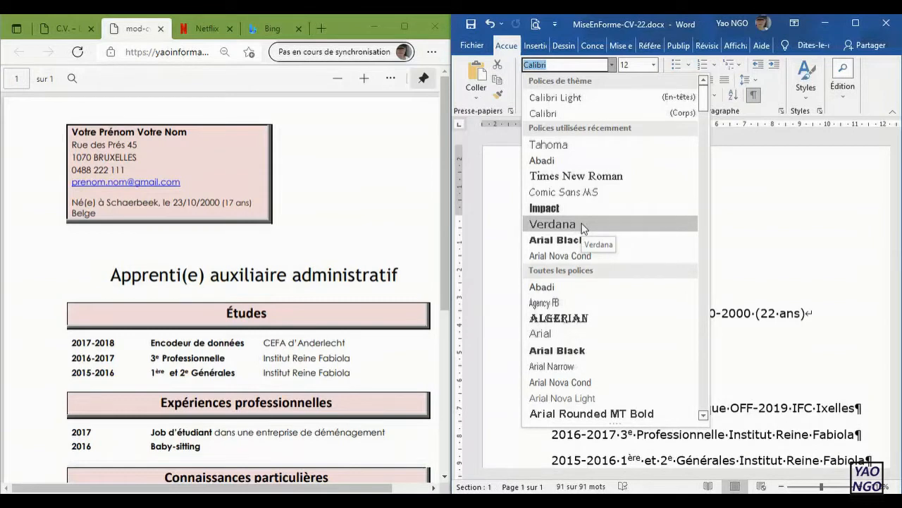
type("G")
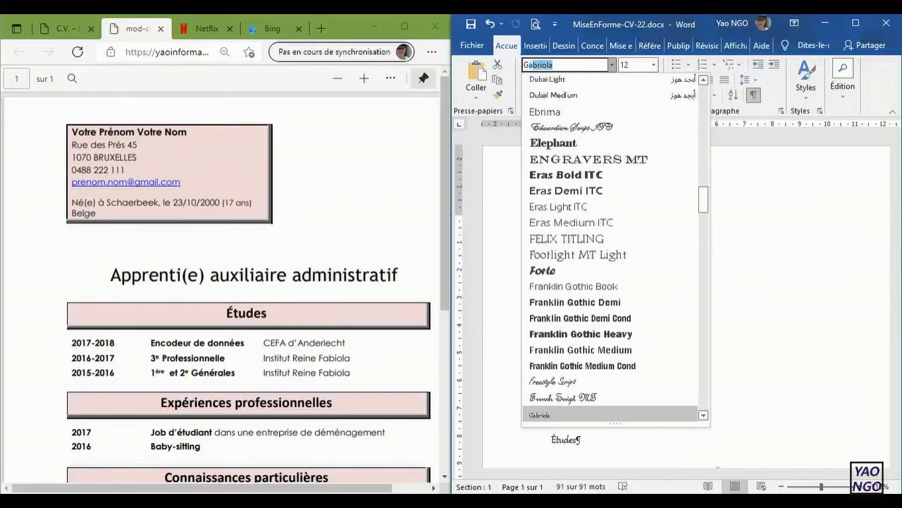
type("ar")
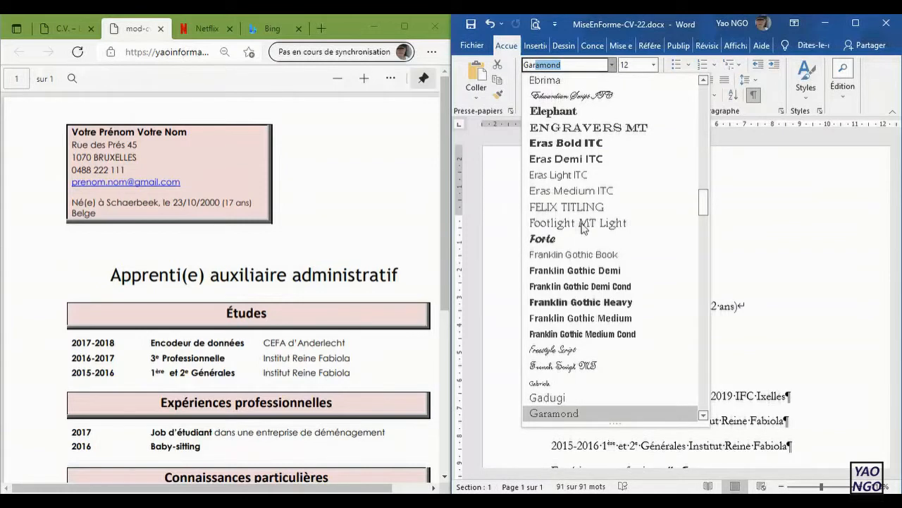
left_click(579, 397)
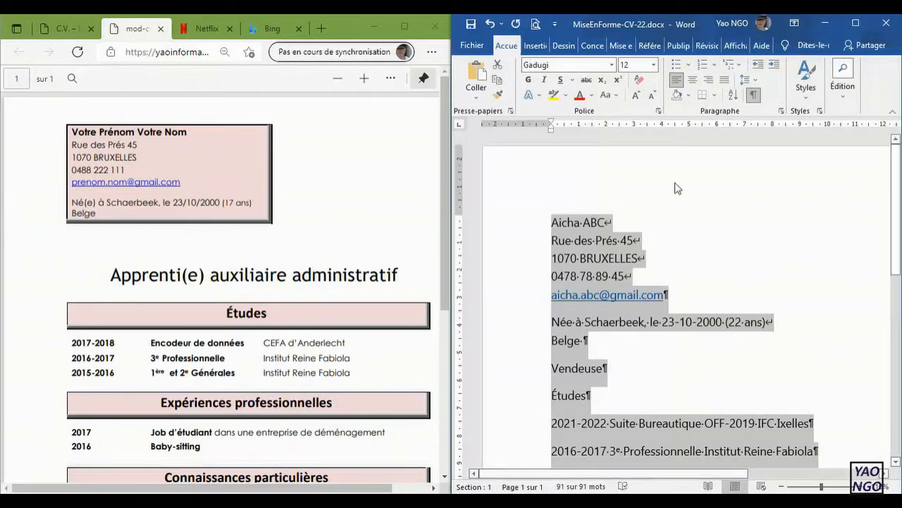
left_click(743, 202)
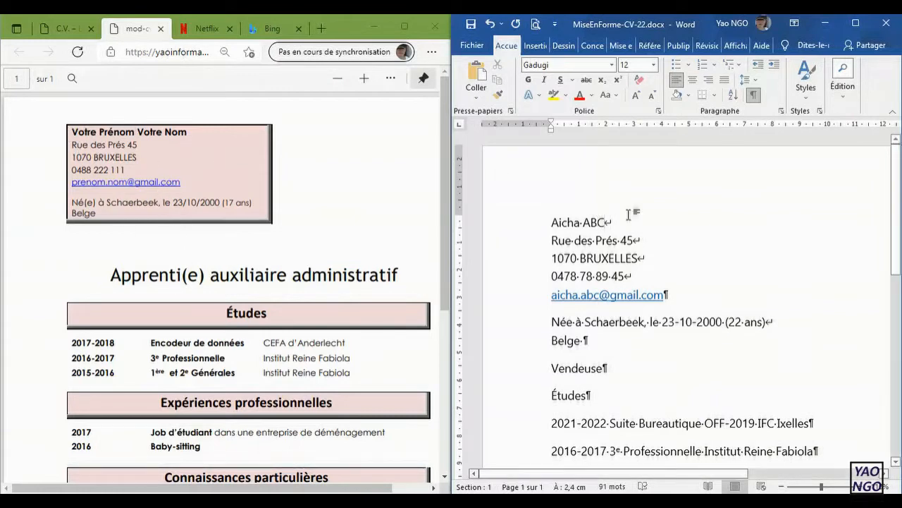
- Make the full name on the first line of the CV bold
left_click_drag(632, 222, 540, 222)
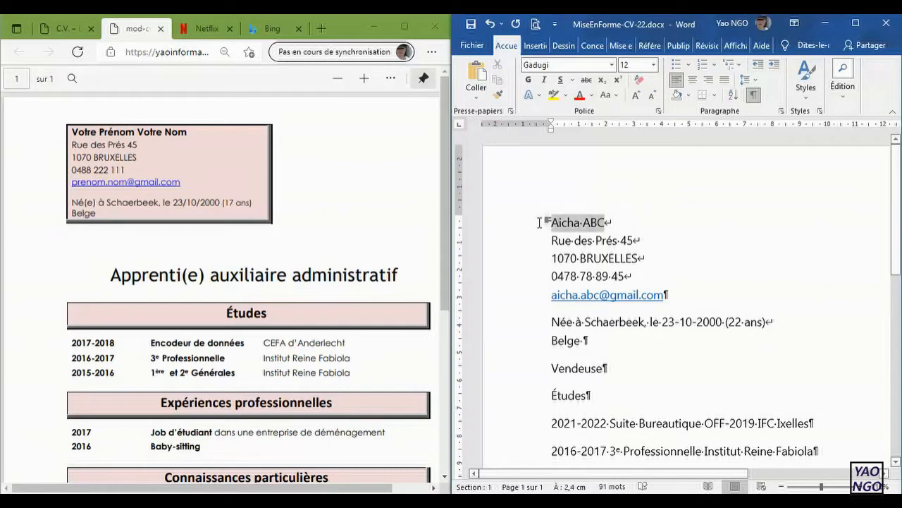
left_click(527, 81)
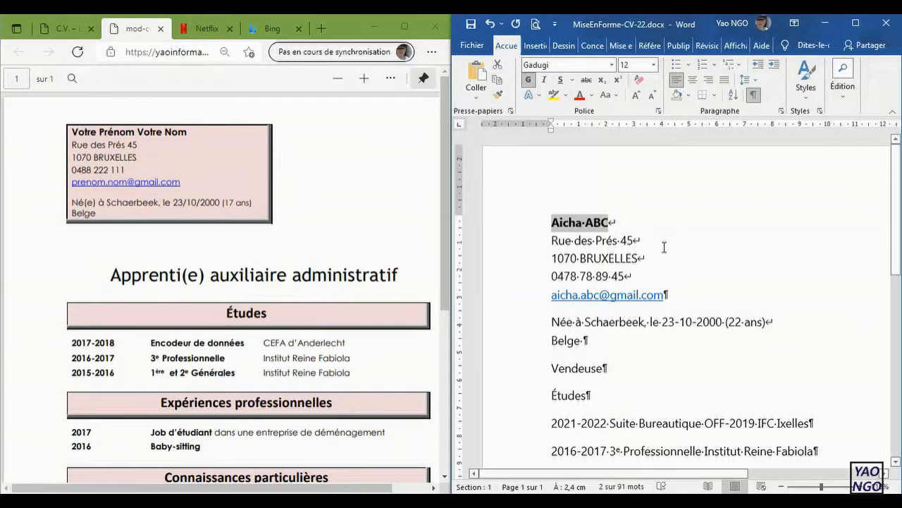
left_click(554, 222)
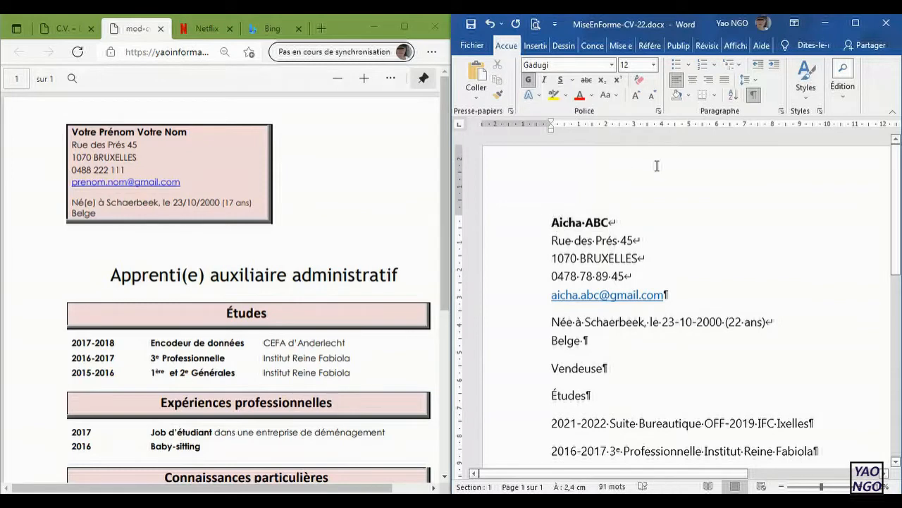
left_click(535, 47)
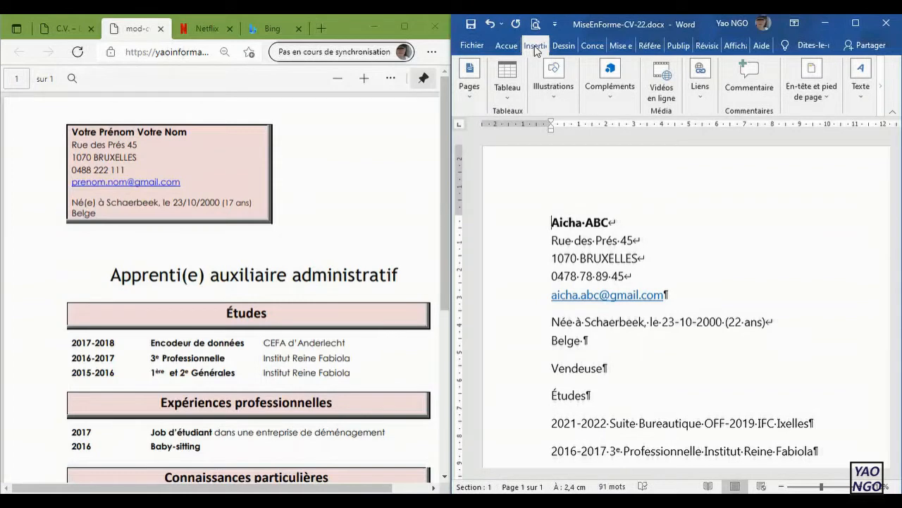
left_click(555, 86)
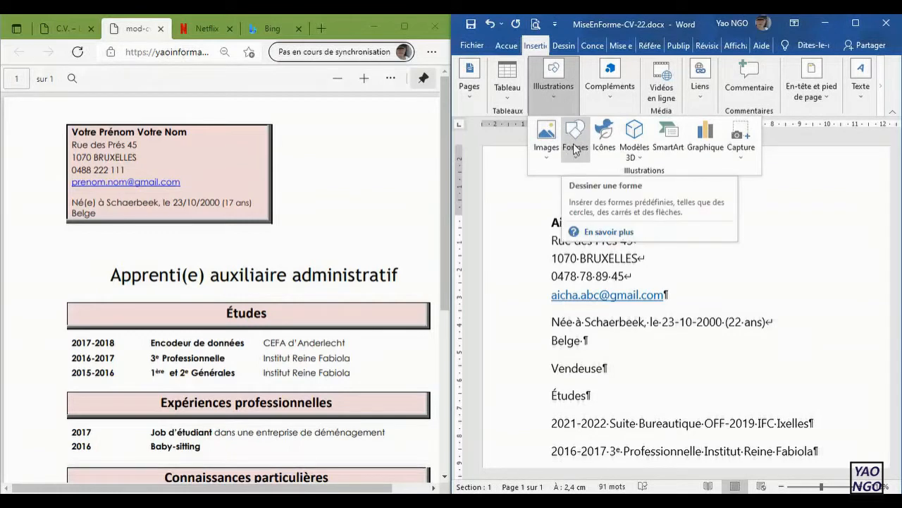
left_click(499, 188)
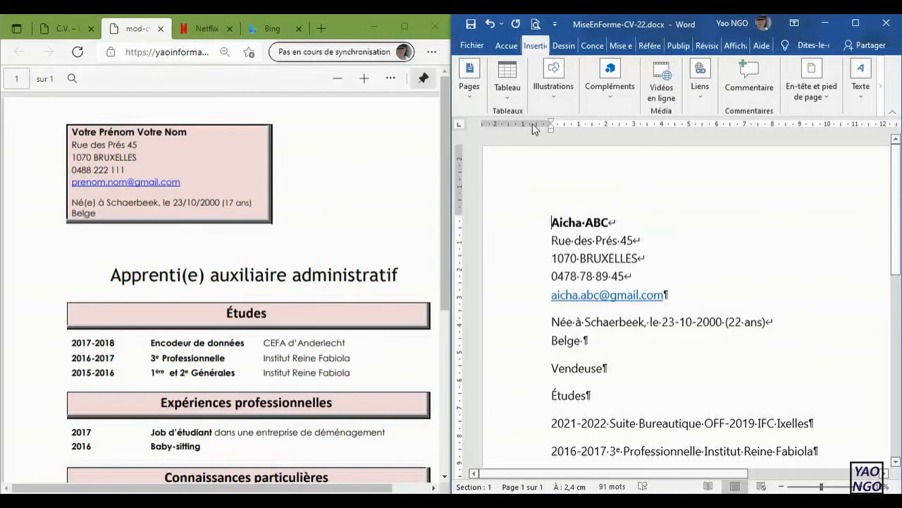
- Enlarge the Word window and snap it back at full height beside the model CV
left_click(857, 24)
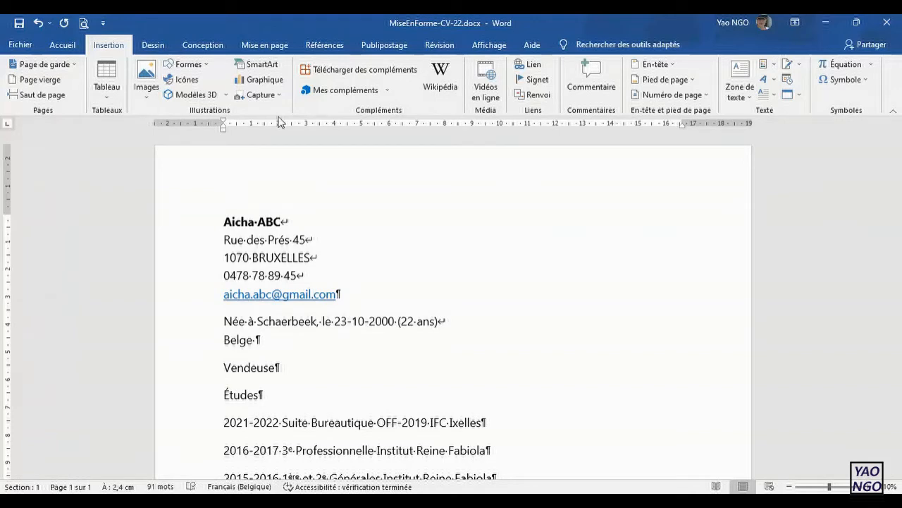
left_click(853, 30)
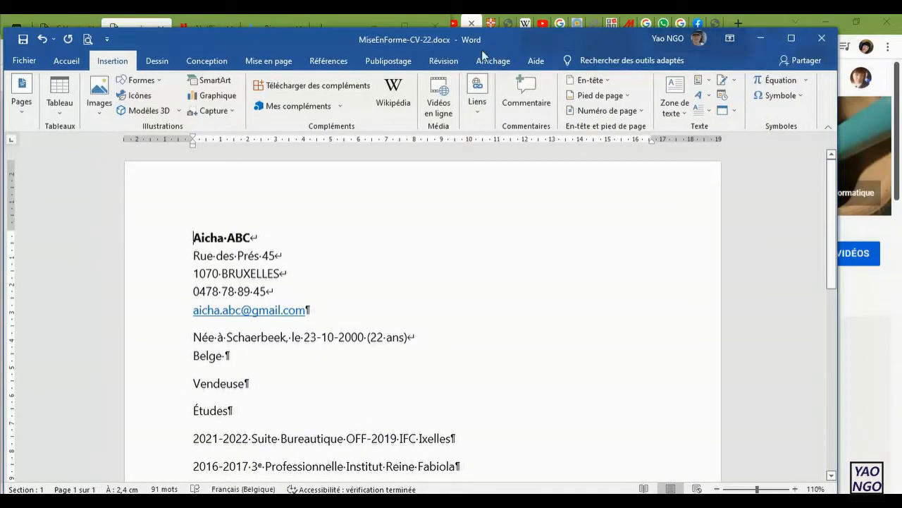
left_click_drag(341, 39, 901, 20)
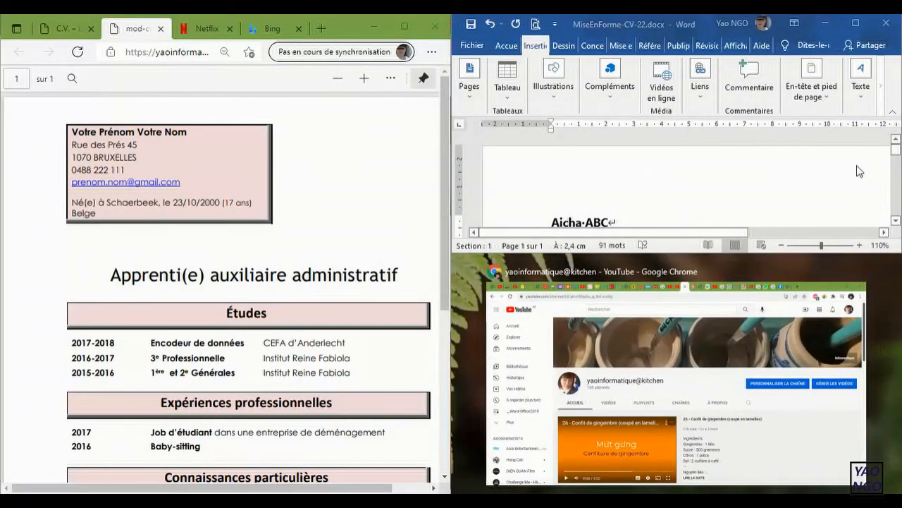
left_click_drag(796, 253, 820, 488)
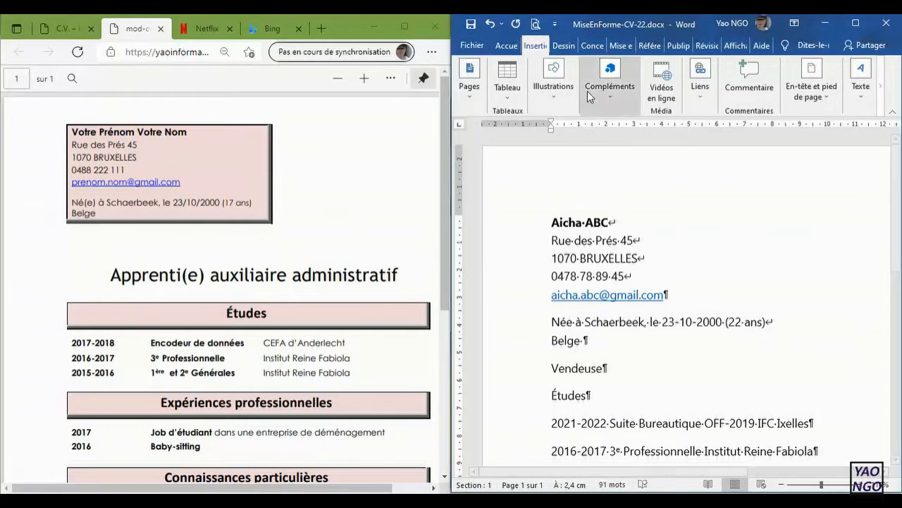
- Draw a rectangle about 5.97 cm wide and 4.17 cm high beside the contact details of the CV
left_click(564, 93)
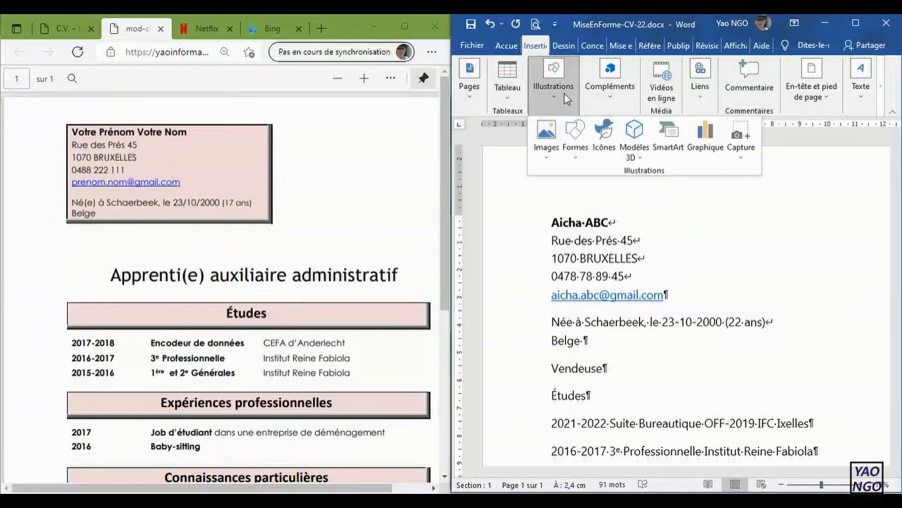
left_click(581, 134)
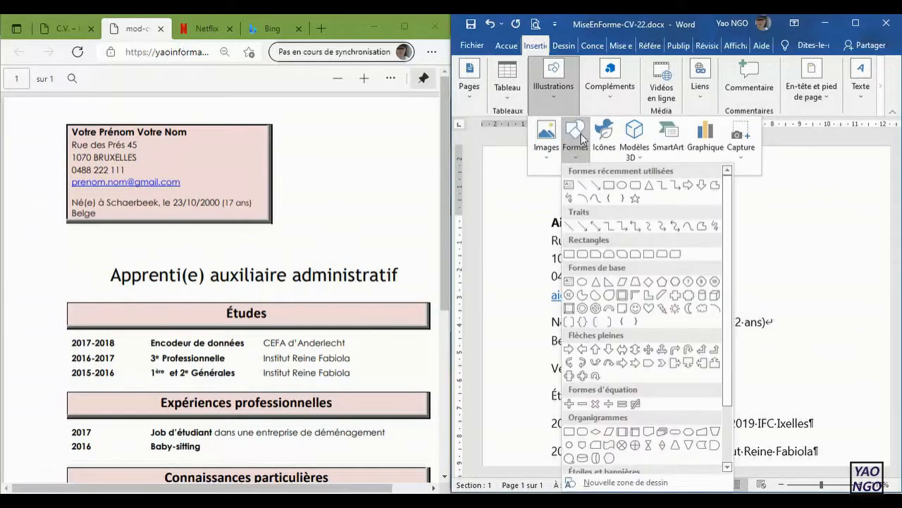
left_click(609, 186)
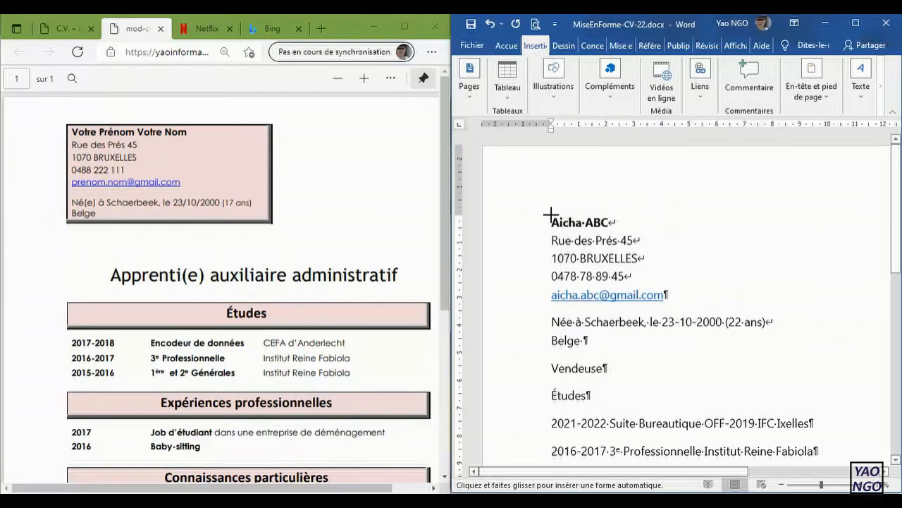
left_click_drag(683, 198, 848, 314)
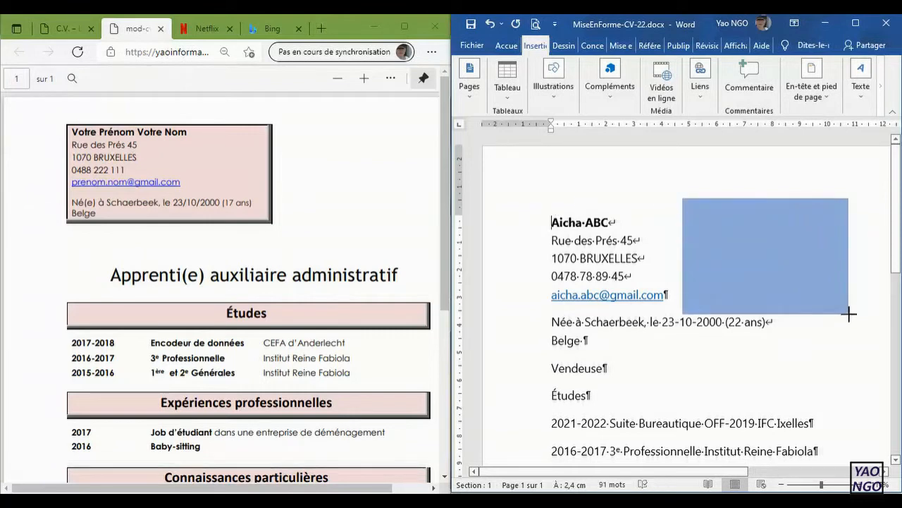
left_click_drag(849, 315, 849, 314)
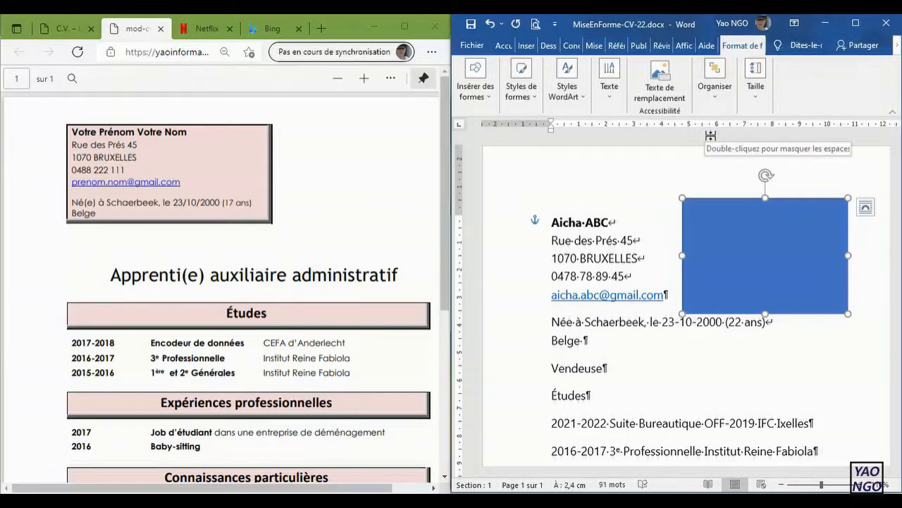
- Maximize the Word window and compare the formatting tools offered for the rectangle with those for the name line
left_click(856, 24)
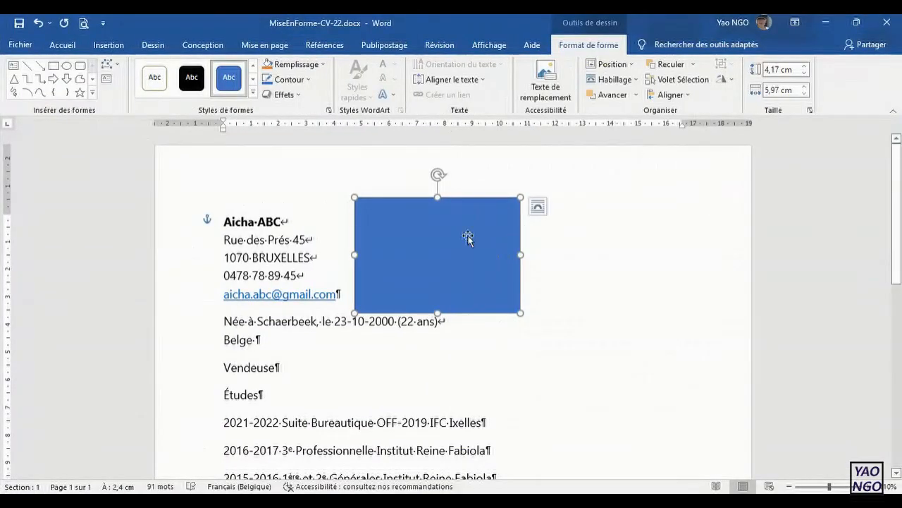
left_click(257, 224)
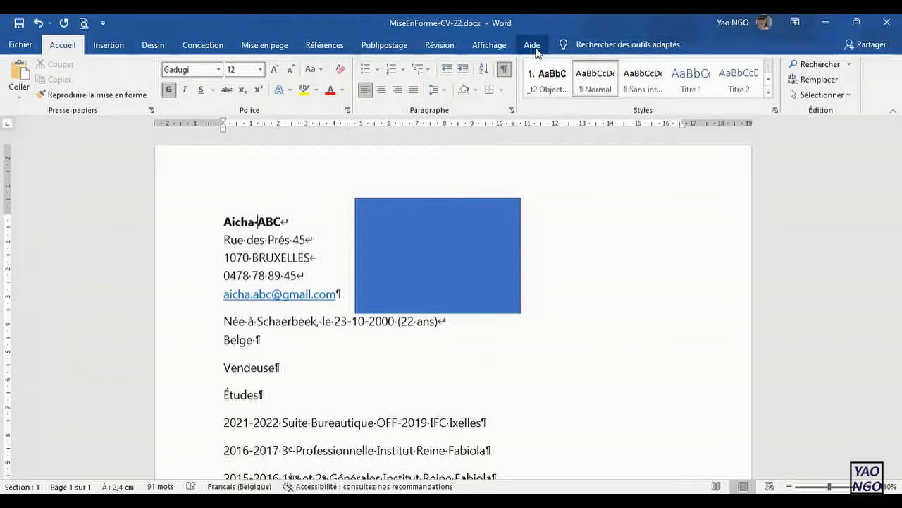
left_click(470, 257)
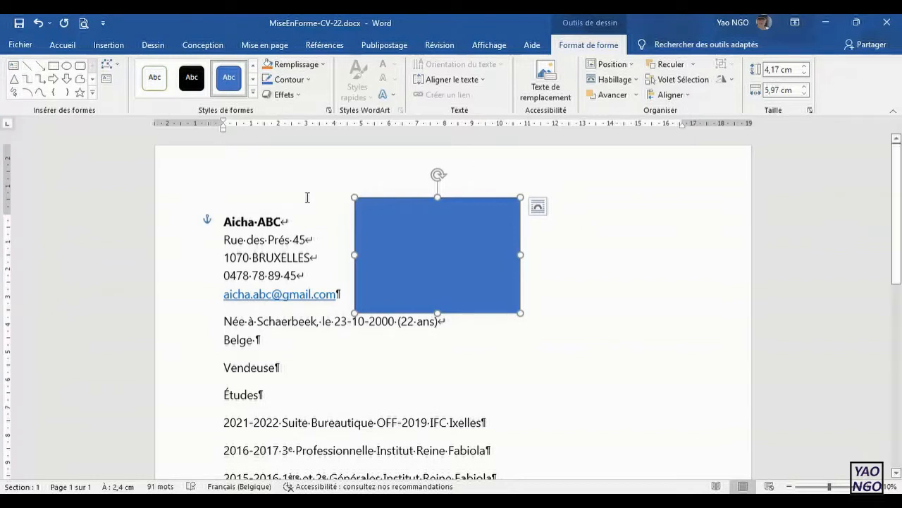
left_click(258, 222)
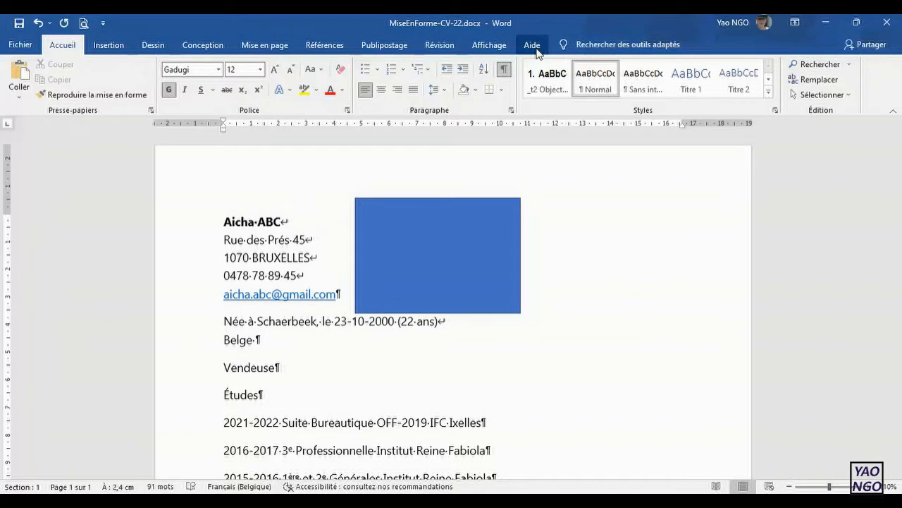
- Fill the rectangle with the custom pink colour #E498DB
left_click(451, 215)
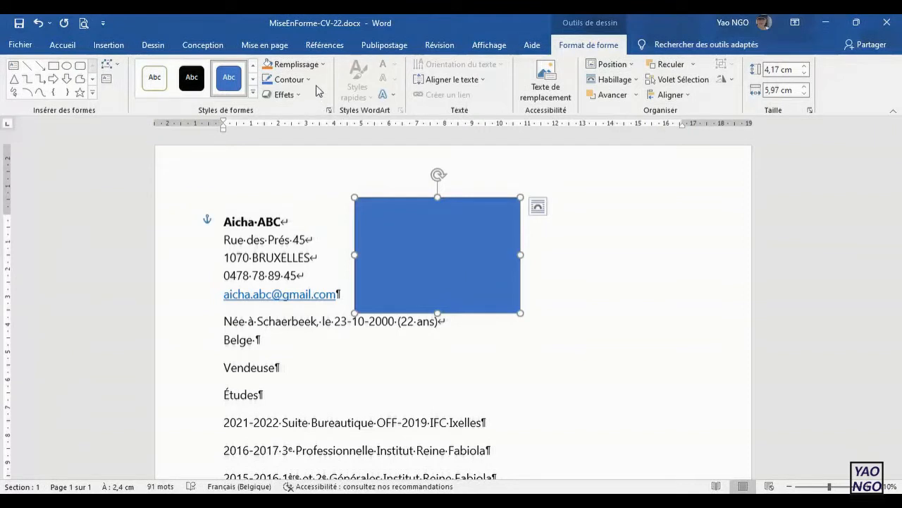
left_click(318, 65)
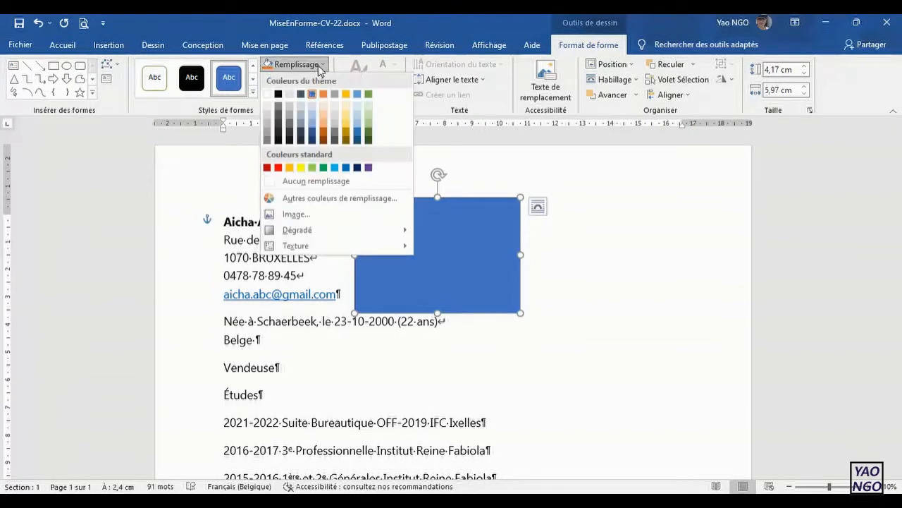
mouse_move(313, 231)
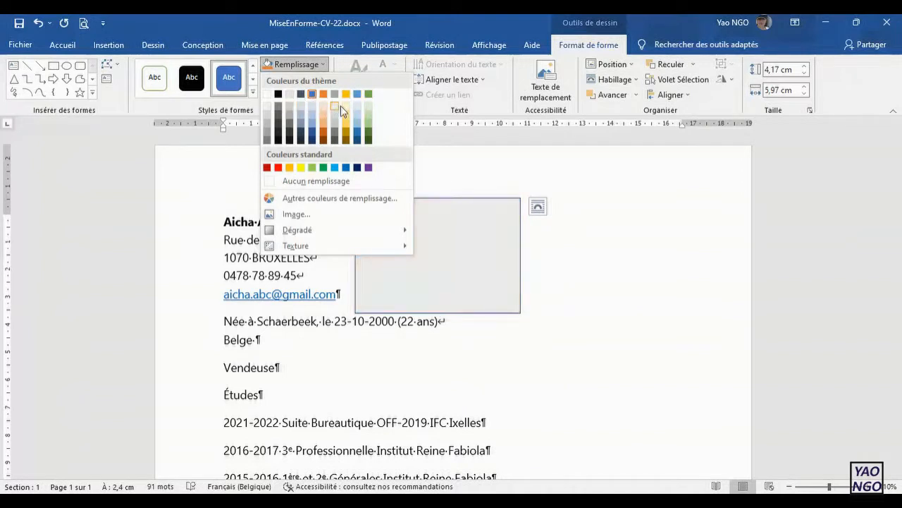
left_click(332, 199)
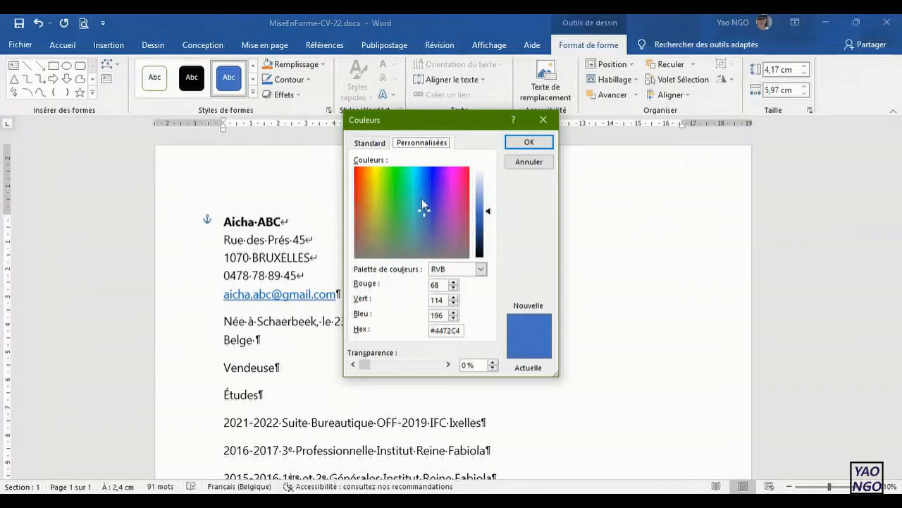
left_click(452, 205)
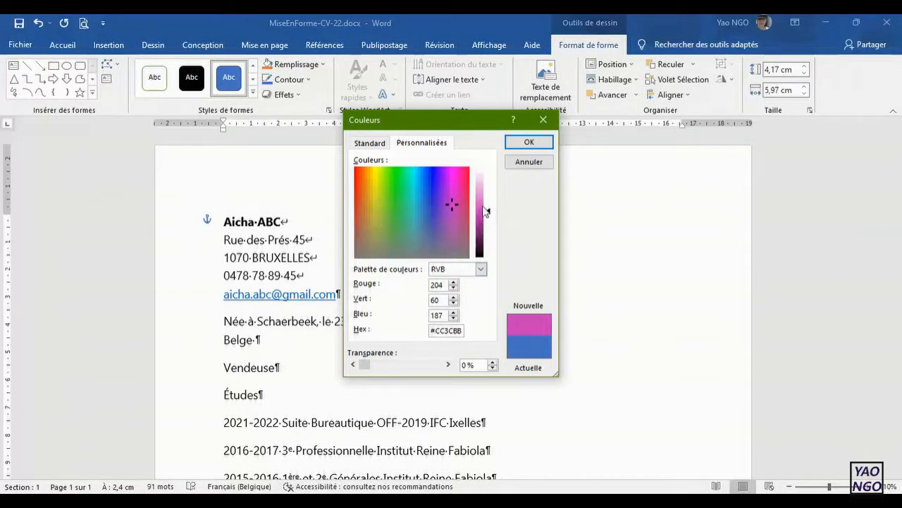
left_click_drag(485, 209, 483, 196)
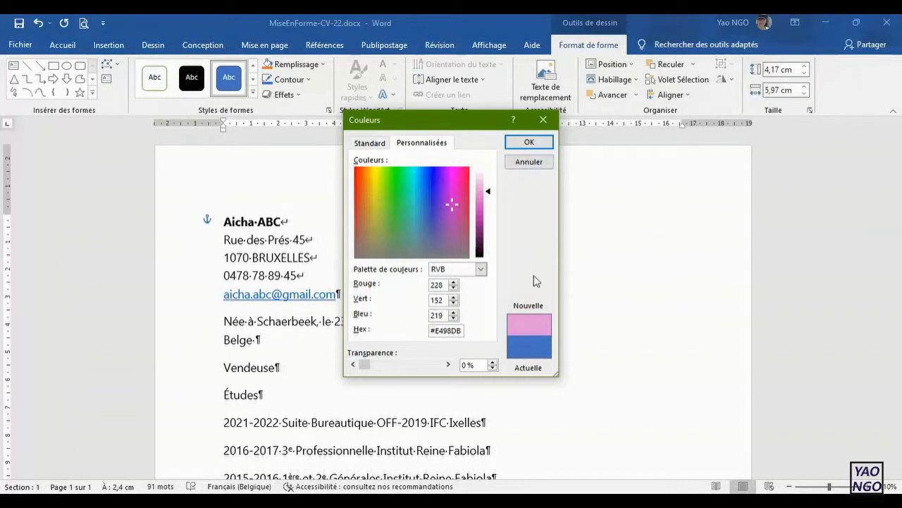
left_click(530, 142)
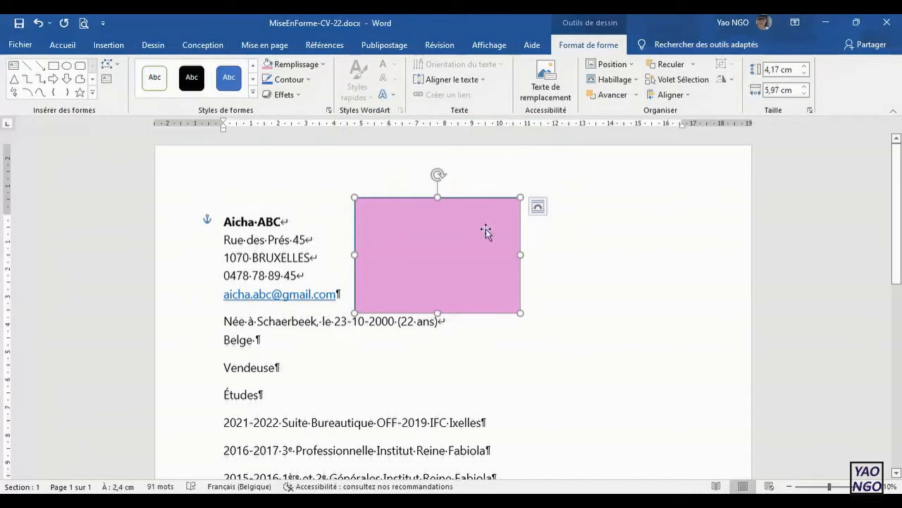
left_click(309, 83)
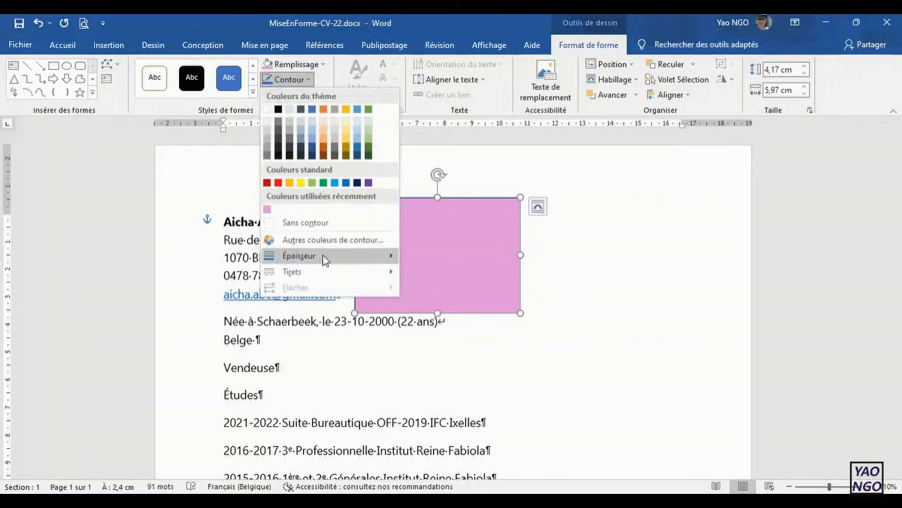
mouse_move(310, 256)
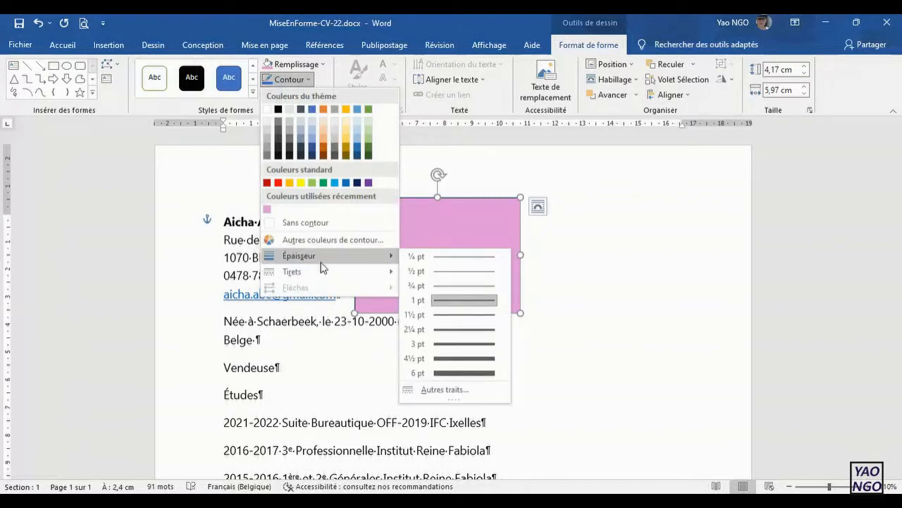
left_click(465, 167)
- Apply an inner shadow to the rectangle that darkens its right and bottom edges
left_click(300, 100)
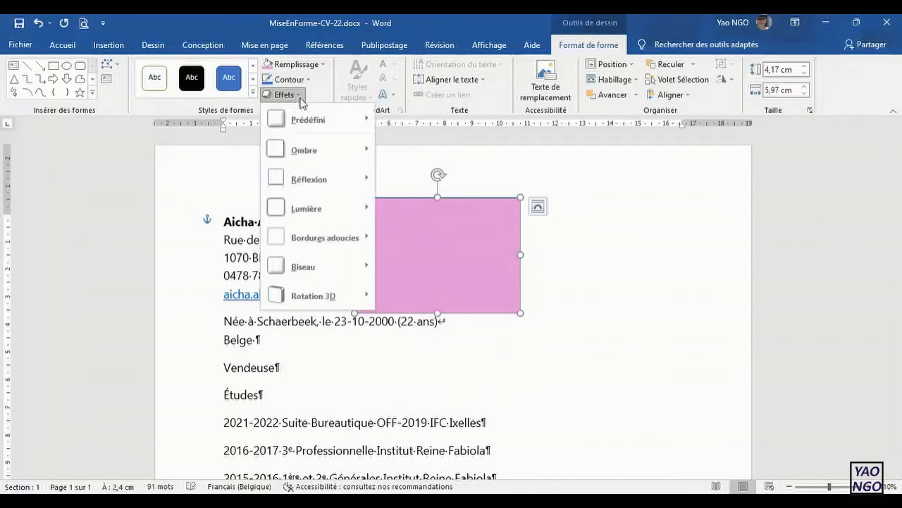
mouse_move(327, 186)
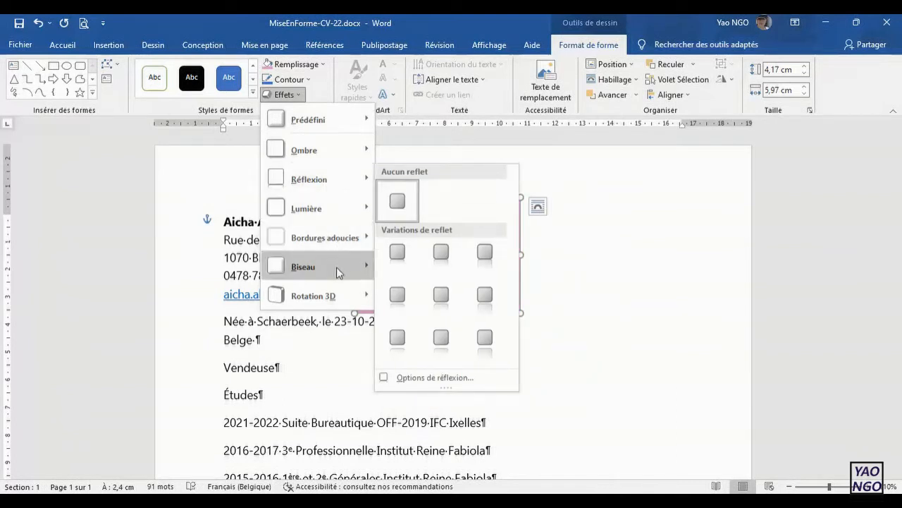
mouse_move(336, 268)
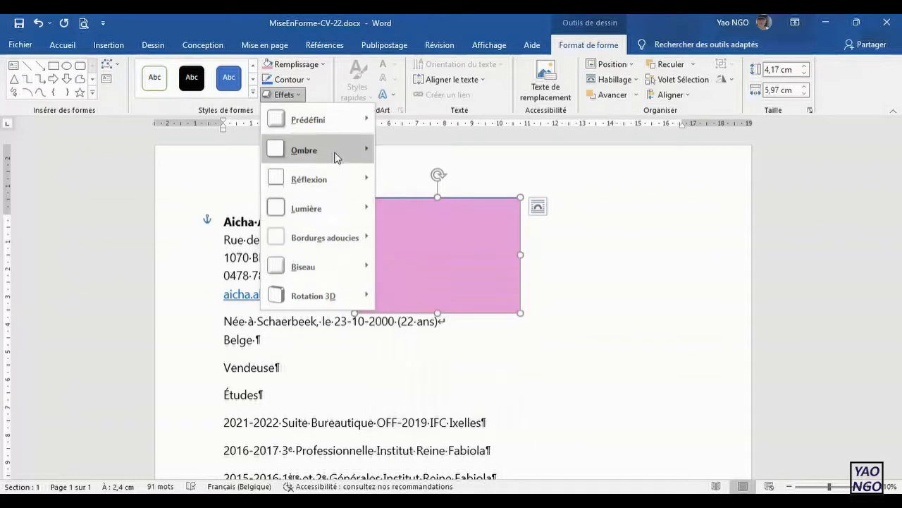
mouse_move(337, 156)
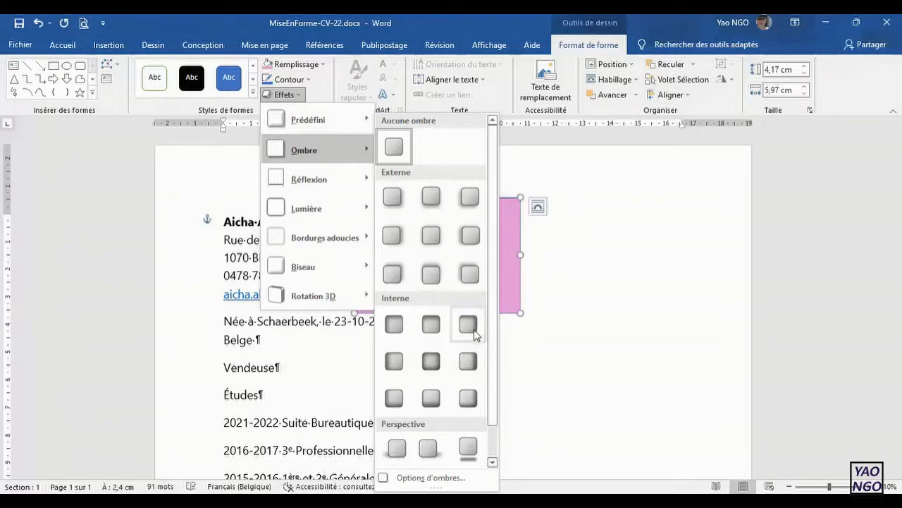
left_click(468, 401)
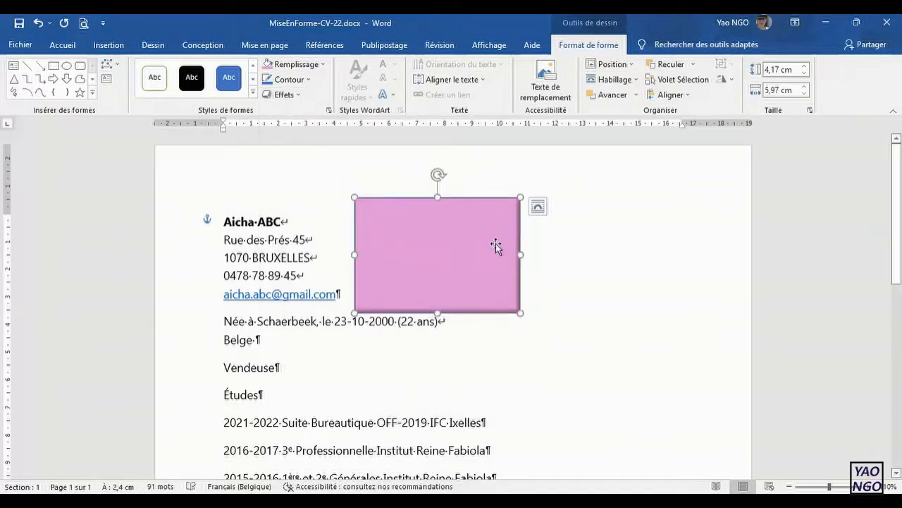
- Lighten the rectangle's fill to #E9A9E1 and apply a dark-variation diagonal gradient that darkens toward its lower-right corner
left_click(293, 64)
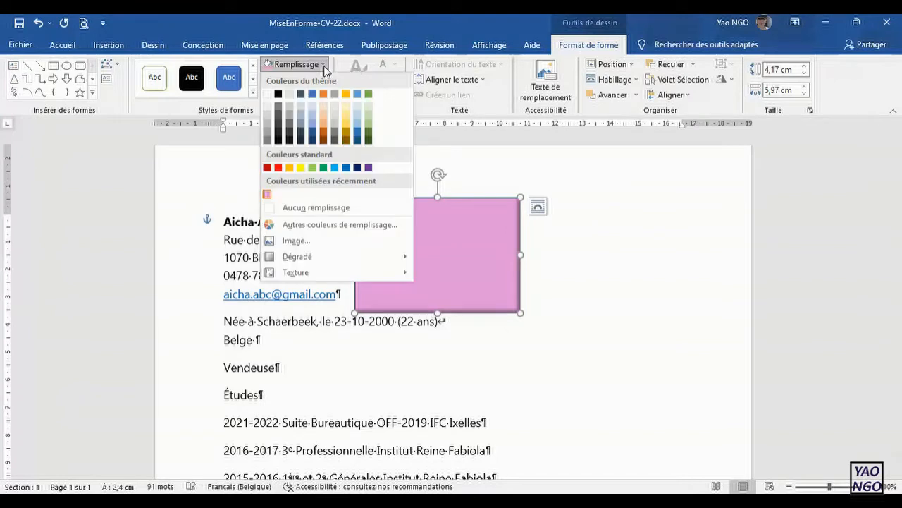
left_click(341, 226)
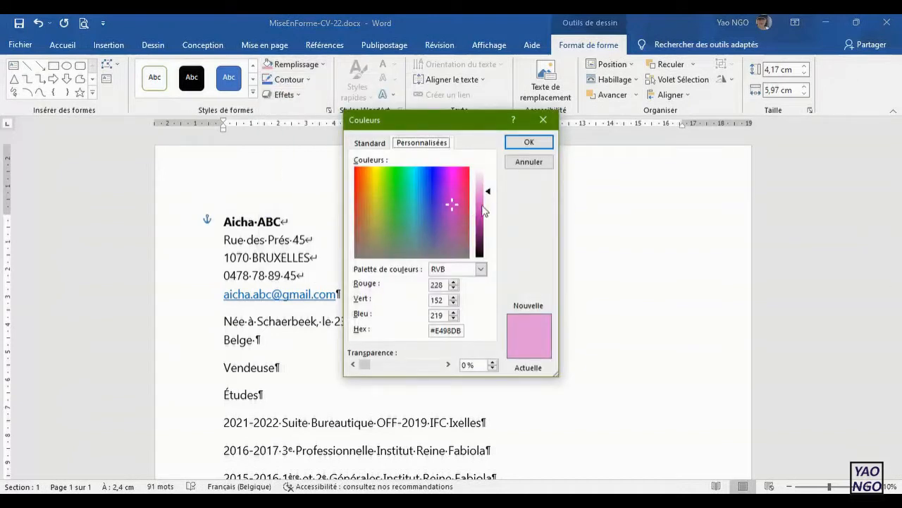
left_click(528, 141)
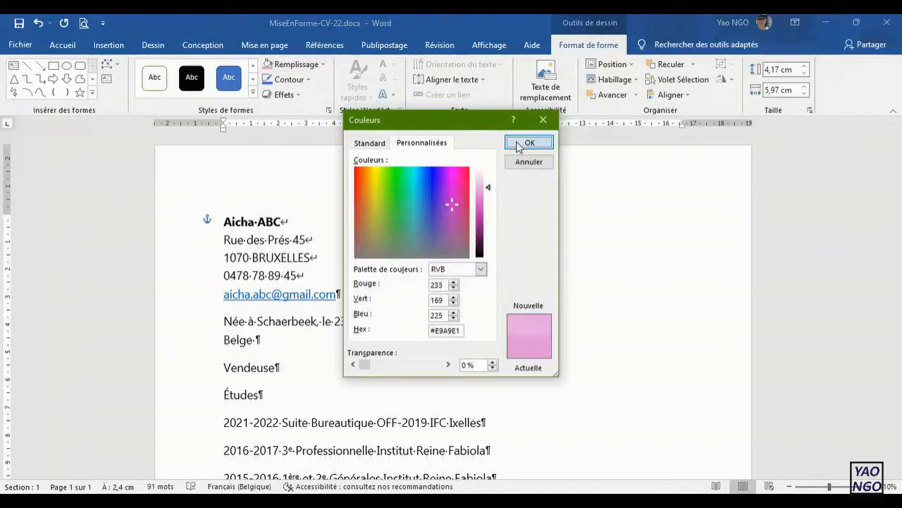
left_click(314, 64)
mouse_move(335, 263)
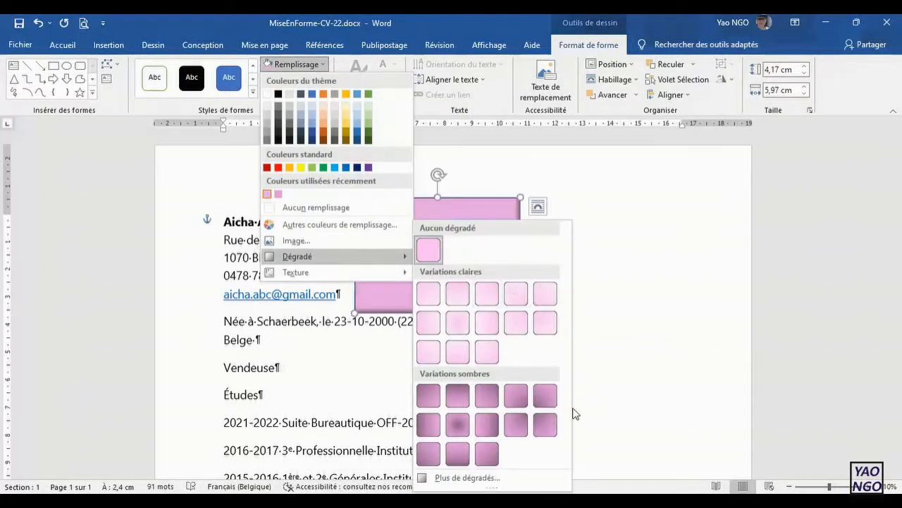
left_click(486, 453)
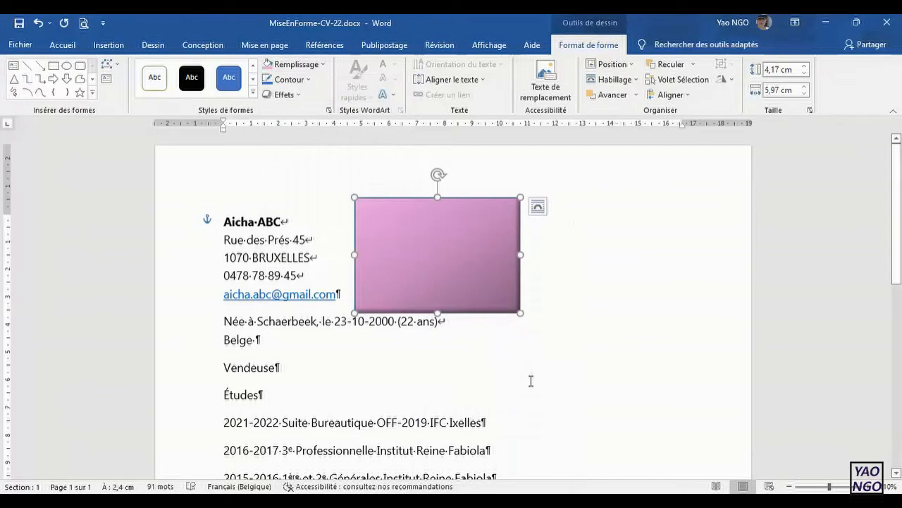
- Replace the rectangle's gradient fill with a solid very light pink from the standard colour hexagon
left_click(316, 66)
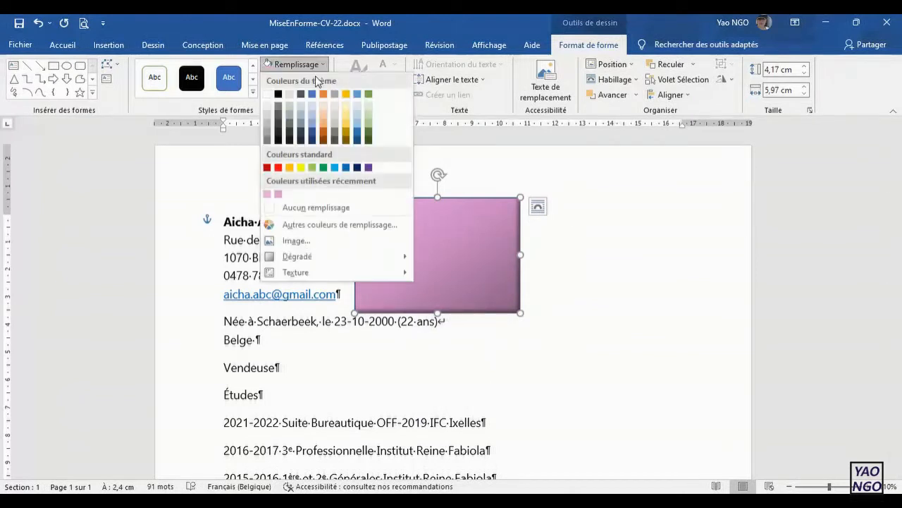
left_click(356, 225)
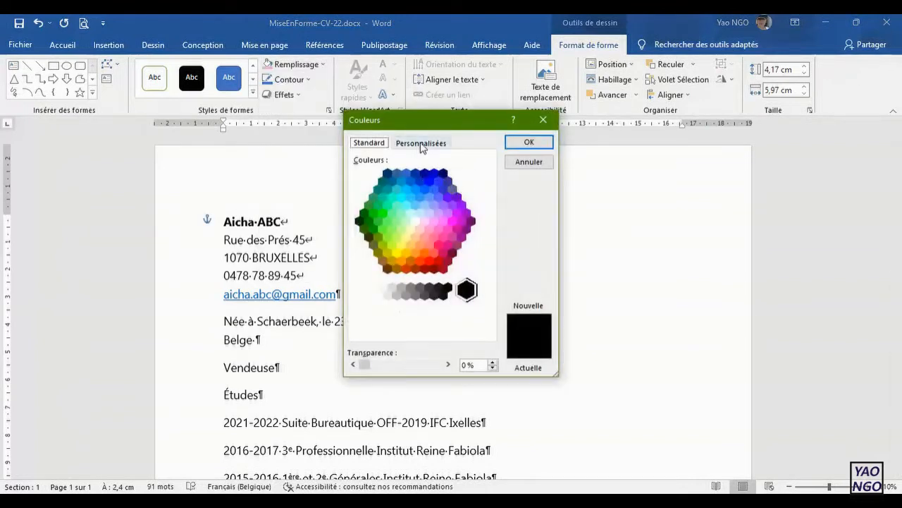
left_click(421, 143)
left_click(387, 145)
left_click(435, 221)
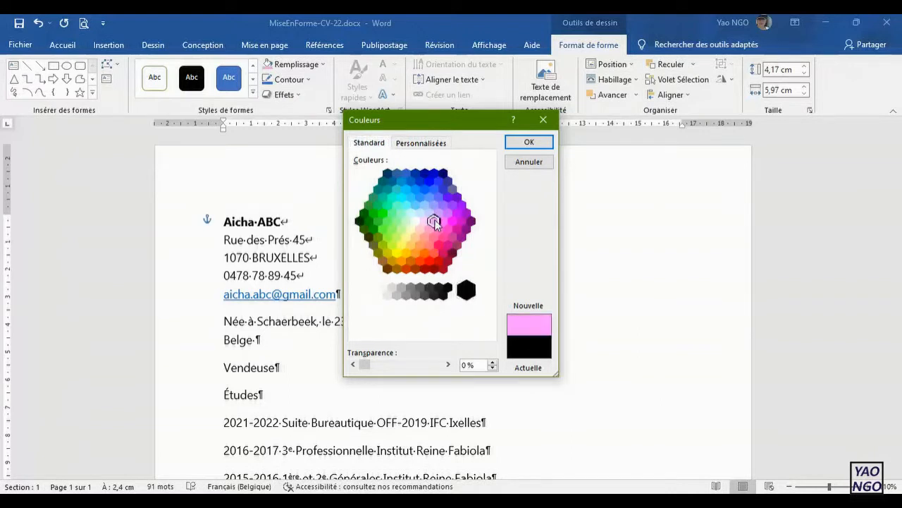
left_click(425, 222)
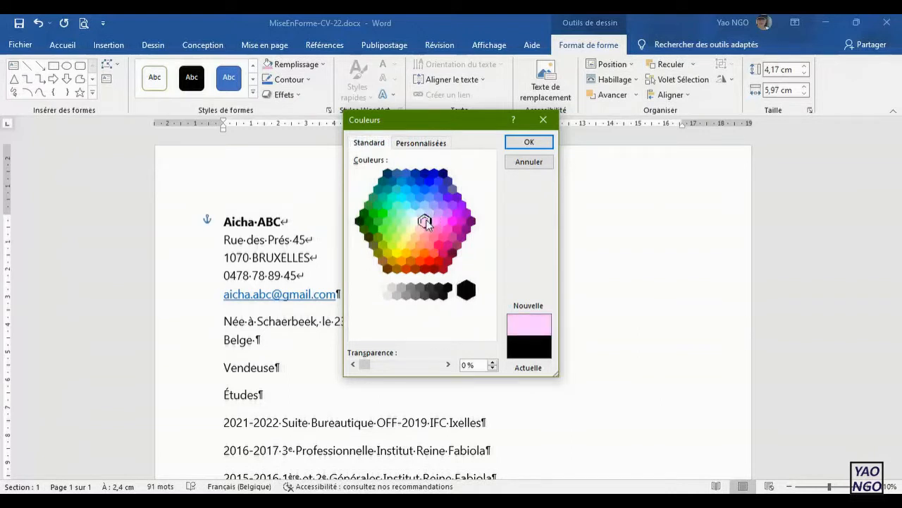
left_click(530, 143)
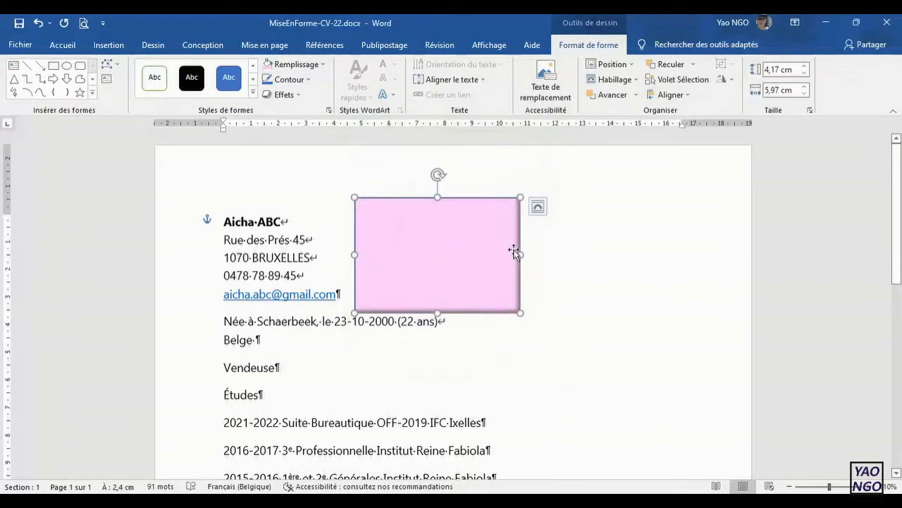
- Move the rectangle over the contact lines and try sending it to the back, then one level backward
left_click_drag(499, 252, 370, 249)
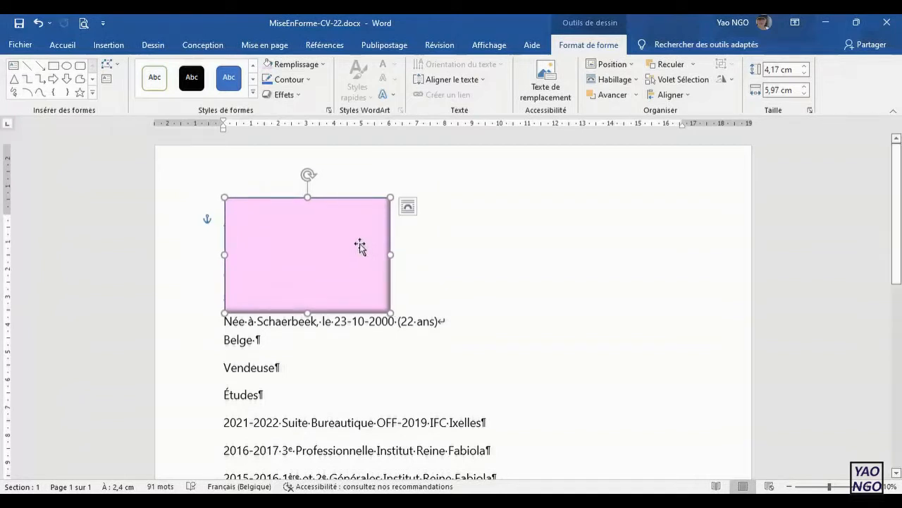
right_click(359, 245)
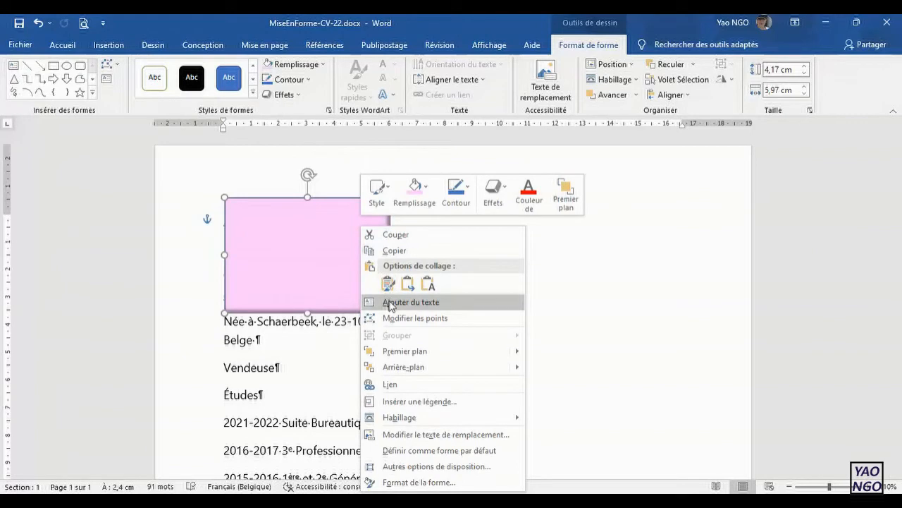
right_click(305, 260)
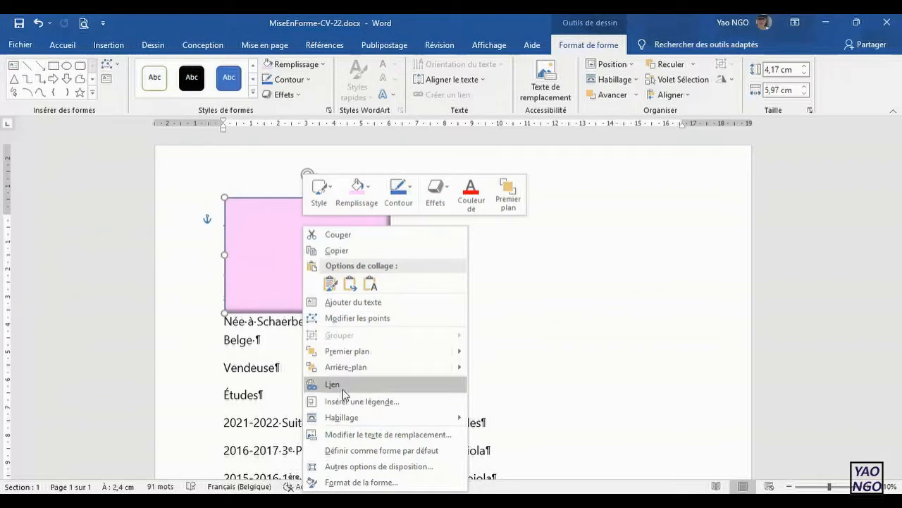
mouse_move(349, 421)
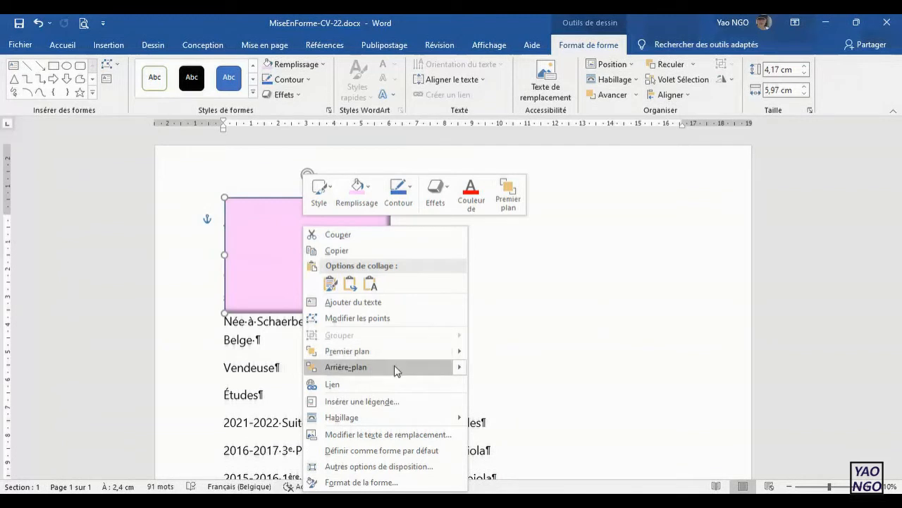
left_click(459, 367)
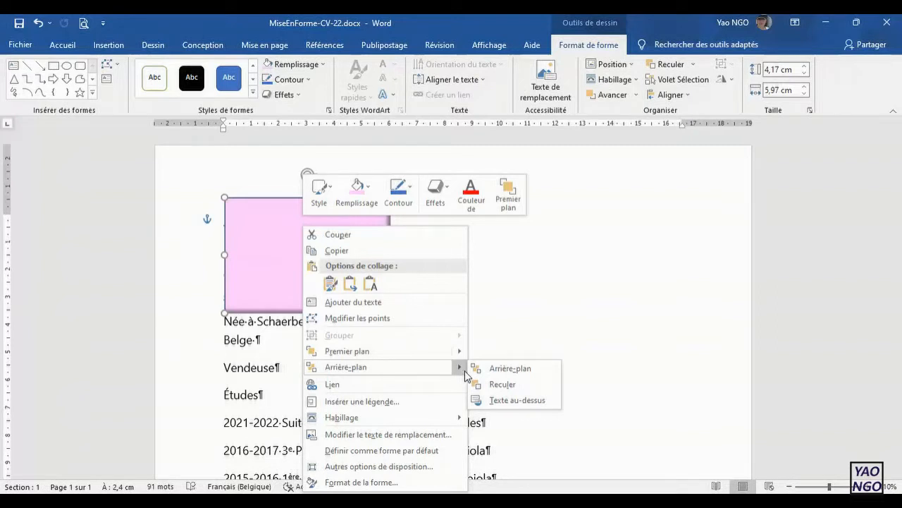
left_click(510, 368)
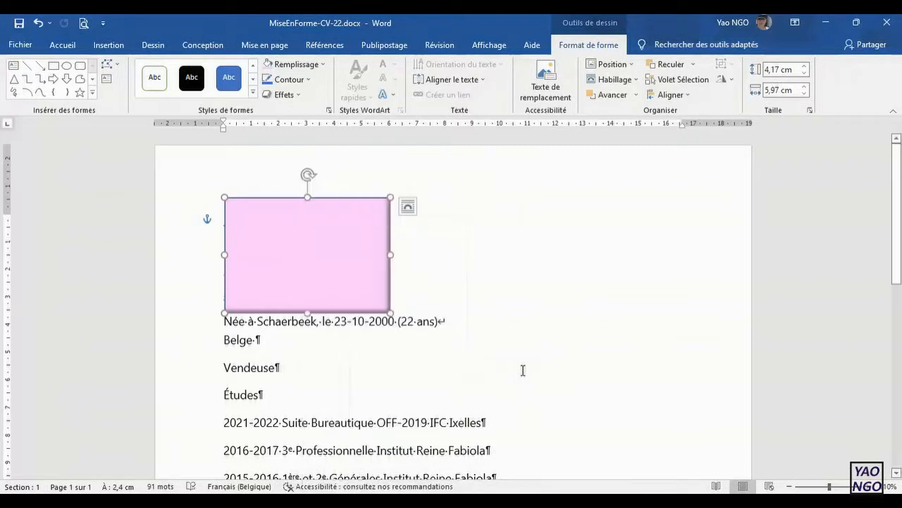
right_click(372, 294)
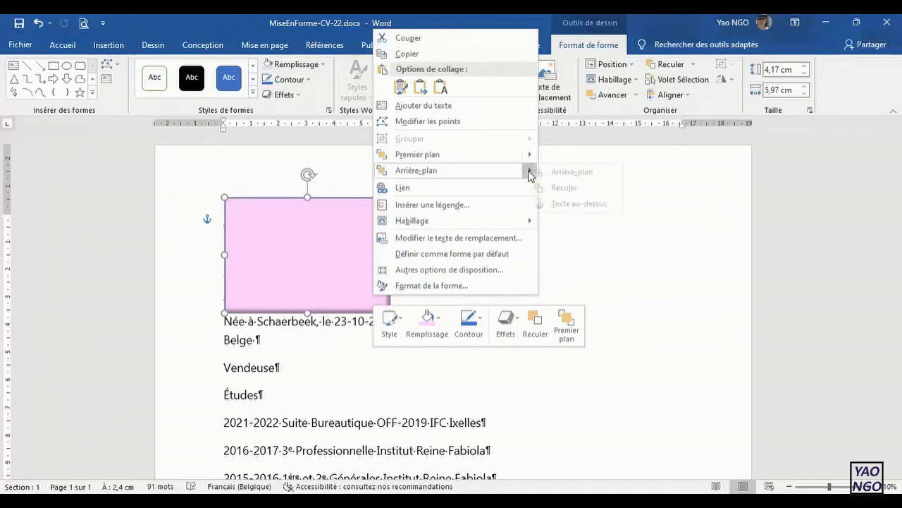
mouse_move(534, 176)
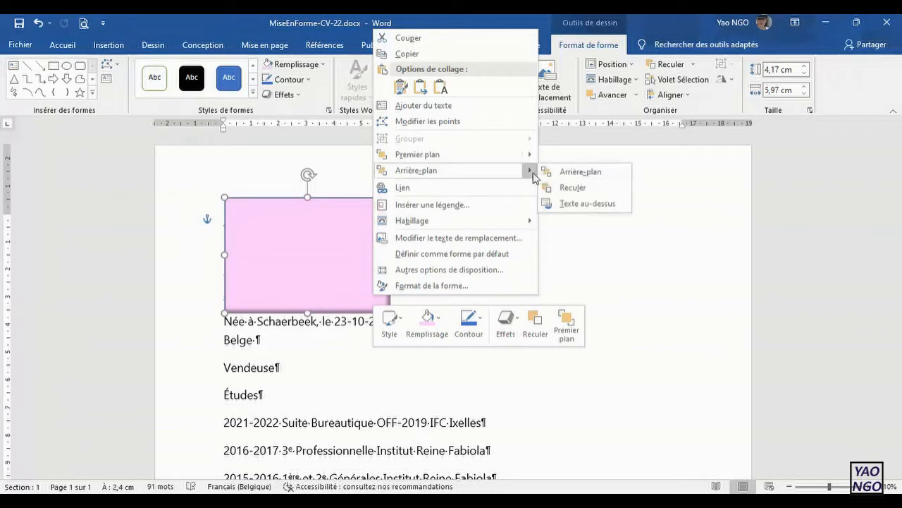
left_click(576, 189)
- Place the pink rectangle behind the text of the contact lines
right_click(373, 257)
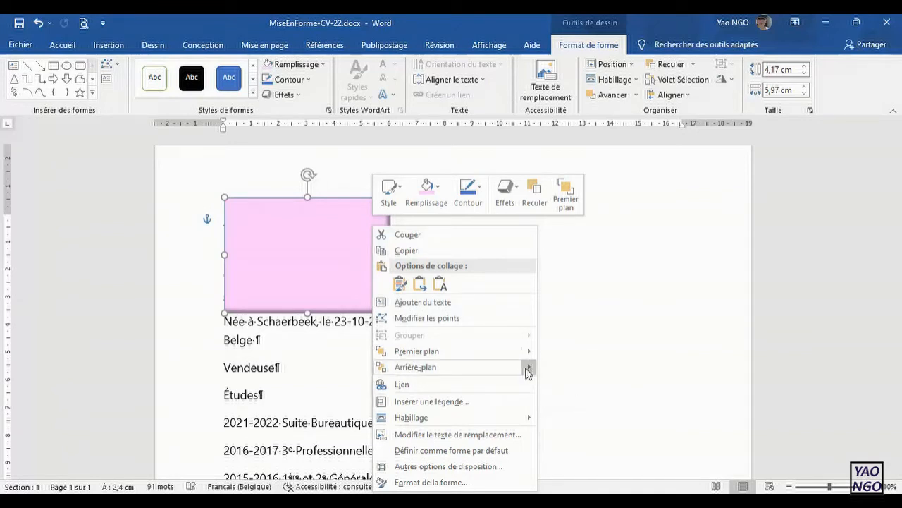
mouse_move(527, 370)
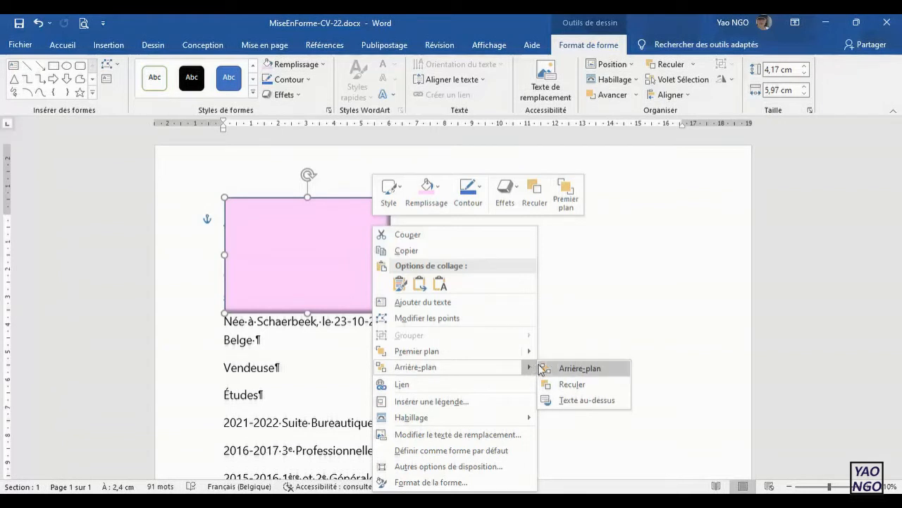
left_click(550, 400)
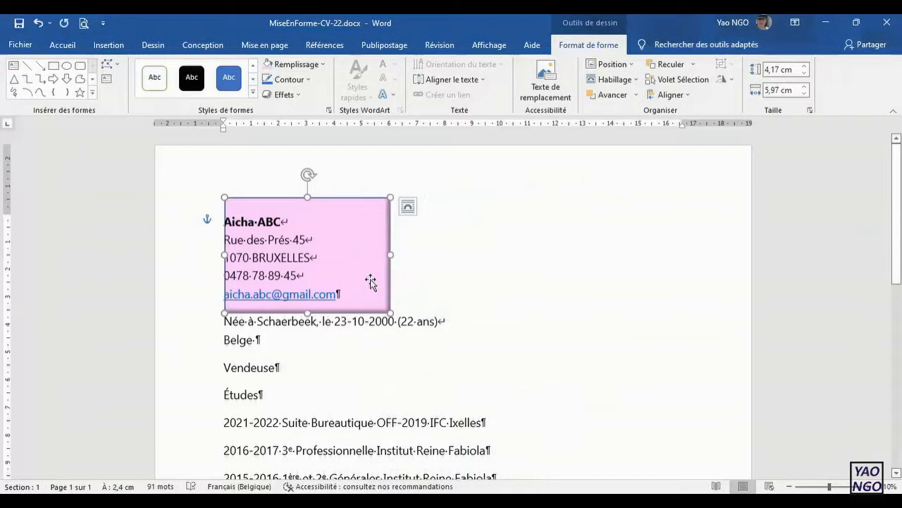
- Shift and enlarge the rectangle to about 5.63 × 8.51 cm around all lines through Belge, and check the print preview
left_click_drag(370, 282, 359, 275)
left_click_drag(380, 308, 449, 349)
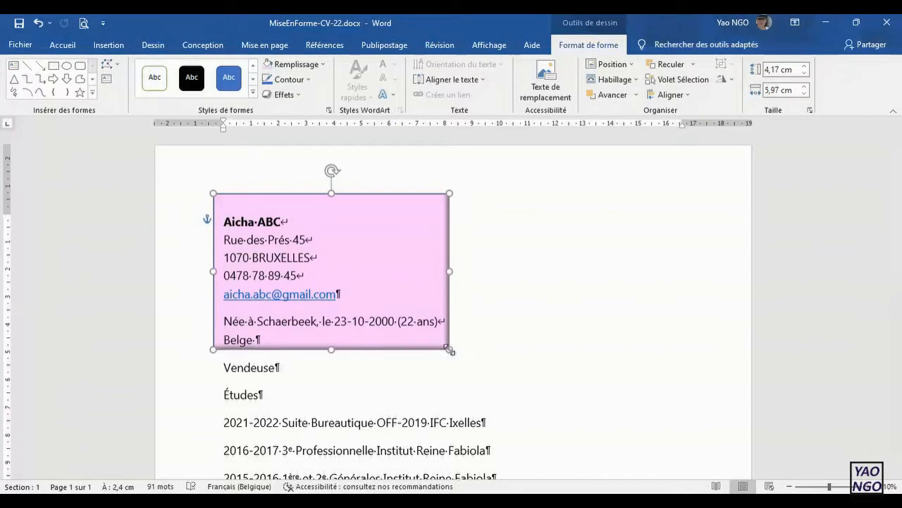
left_click(83, 25)
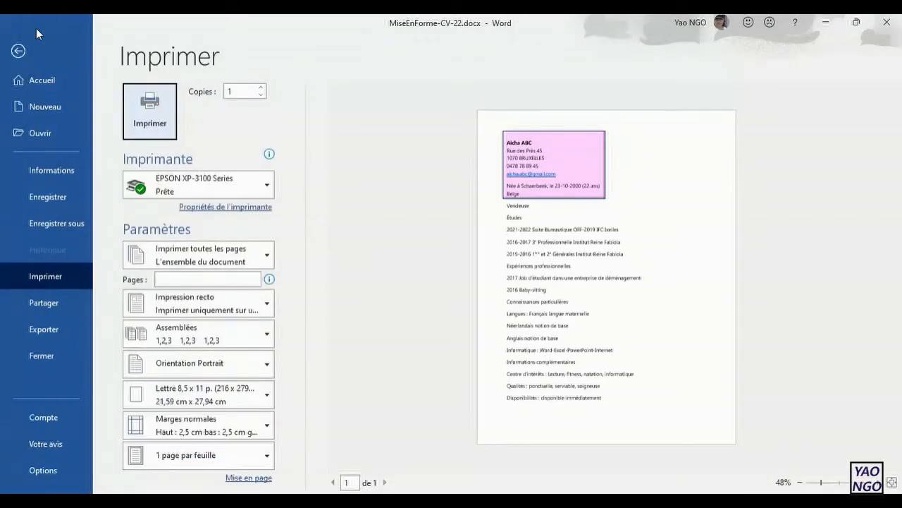
left_click(19, 51)
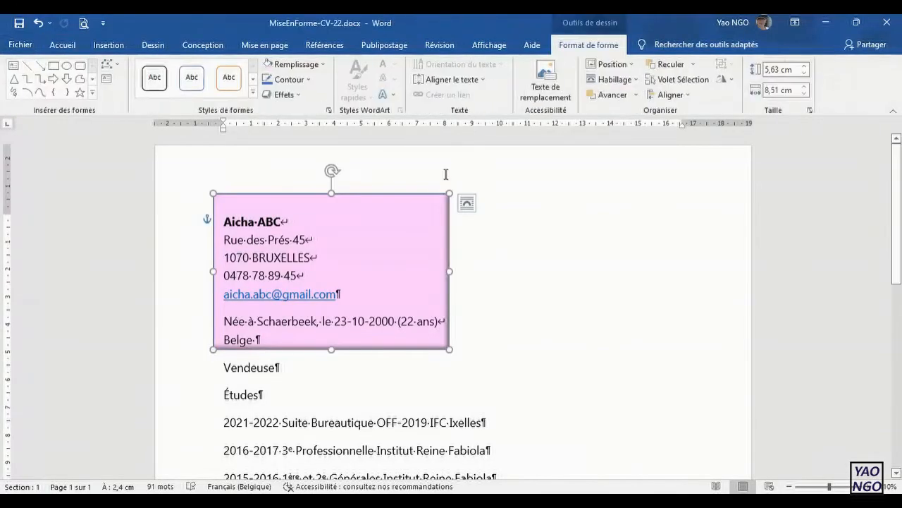
- Compare the rectangle with the model CV and lower its upper edge to just above the name line, about 4.89 cm high
left_click(790, 487)
left_click(790, 486)
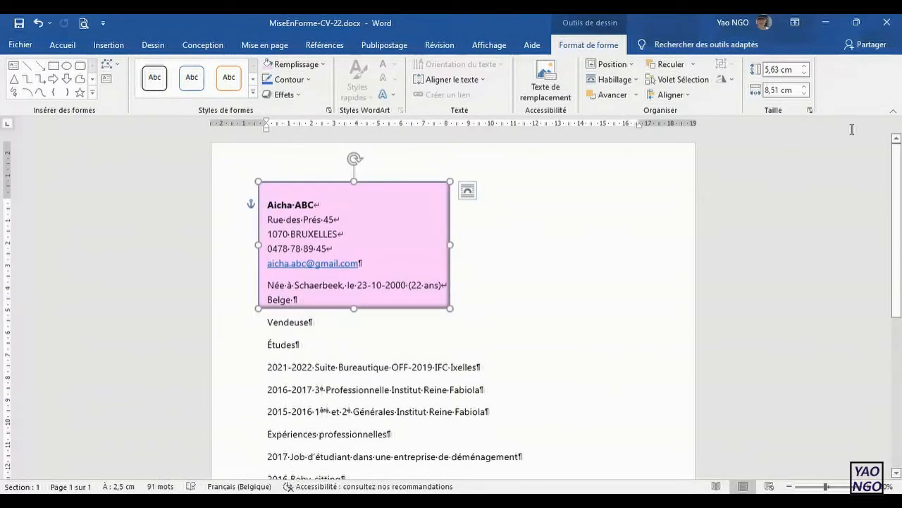
left_click(856, 22)
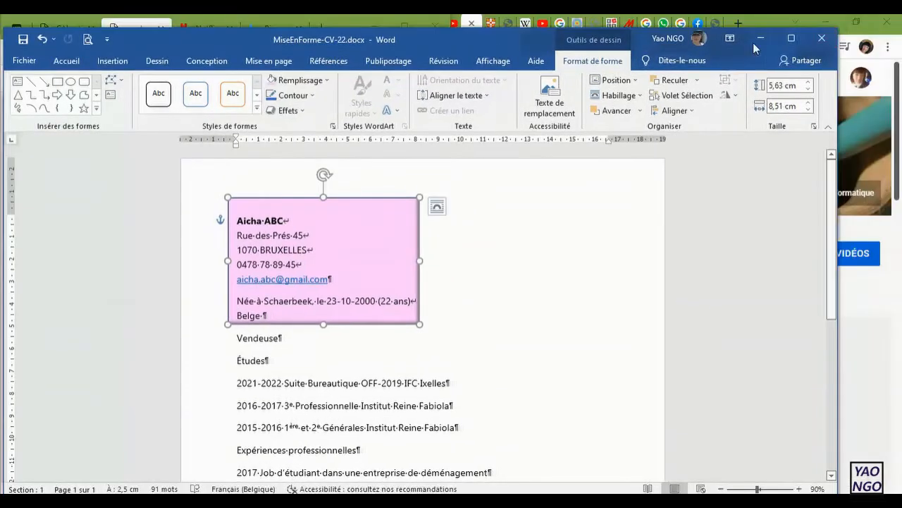
left_click_drag(460, 41, 858, 18)
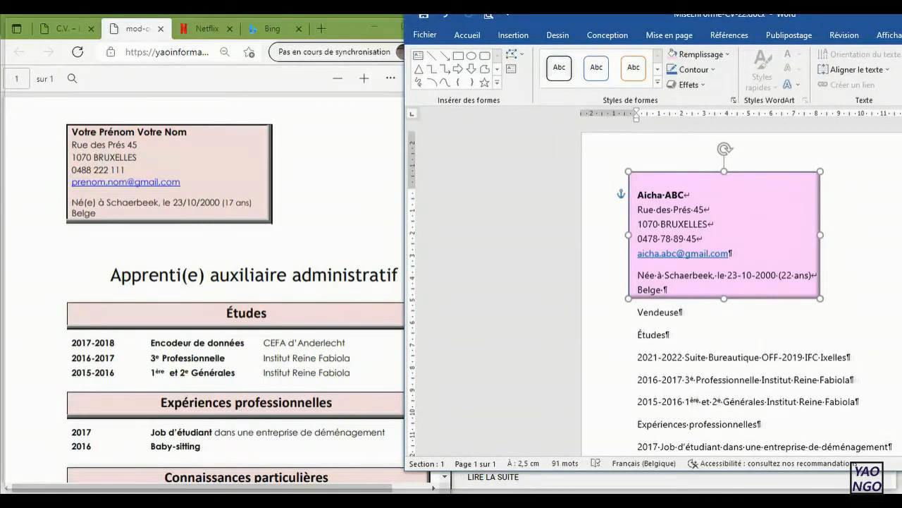
left_click_drag(859, 16, 859, 15)
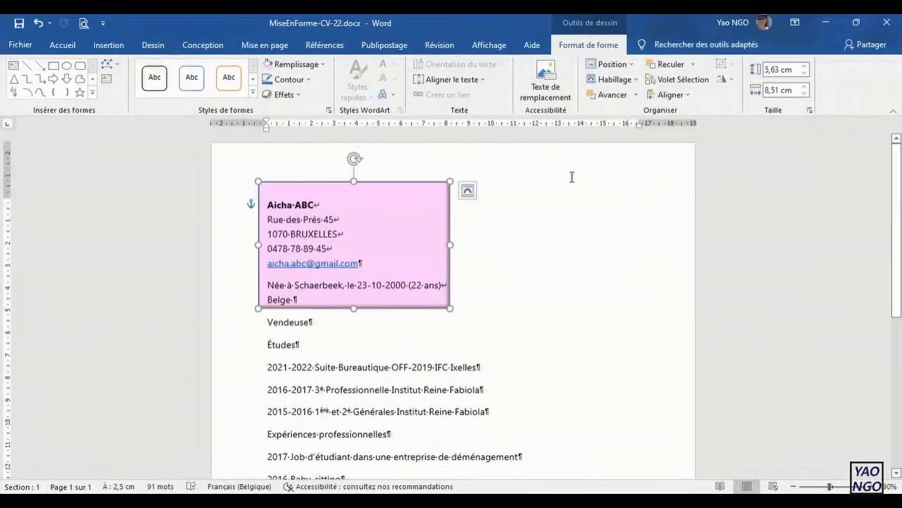
left_click_drag(354, 182, 354, 198)
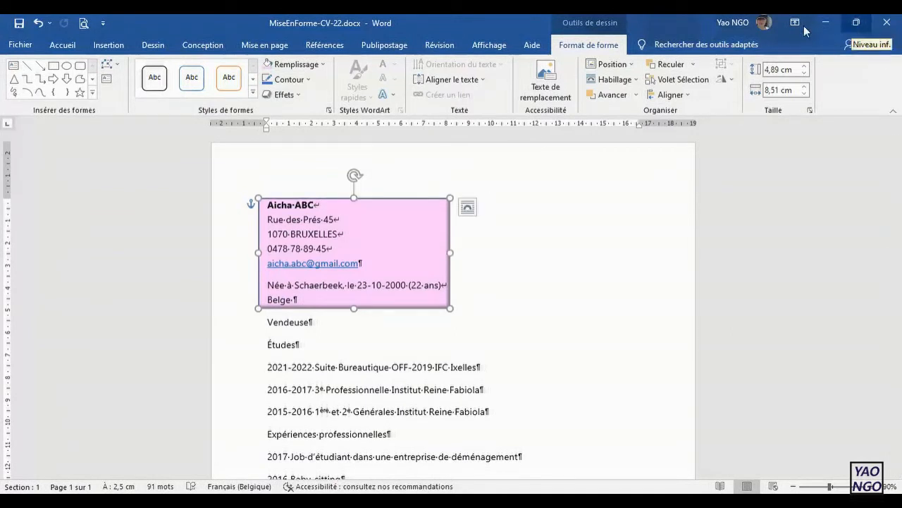
- Place the Word window beside the model CV and format the Vendeuse line as bold, 18 pt and right-aligned
double_click(448, 33)
left_click_drag(450, 31, 698, 37)
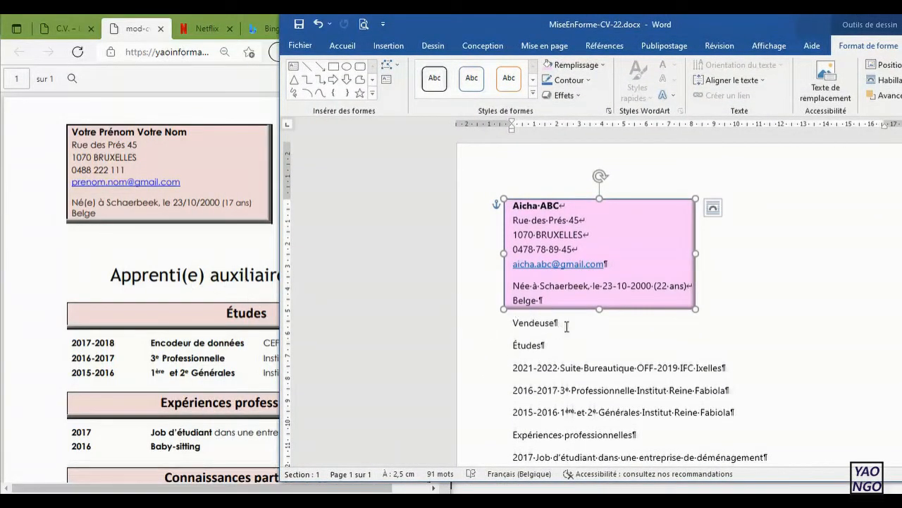
left_click_drag(566, 322, 502, 326)
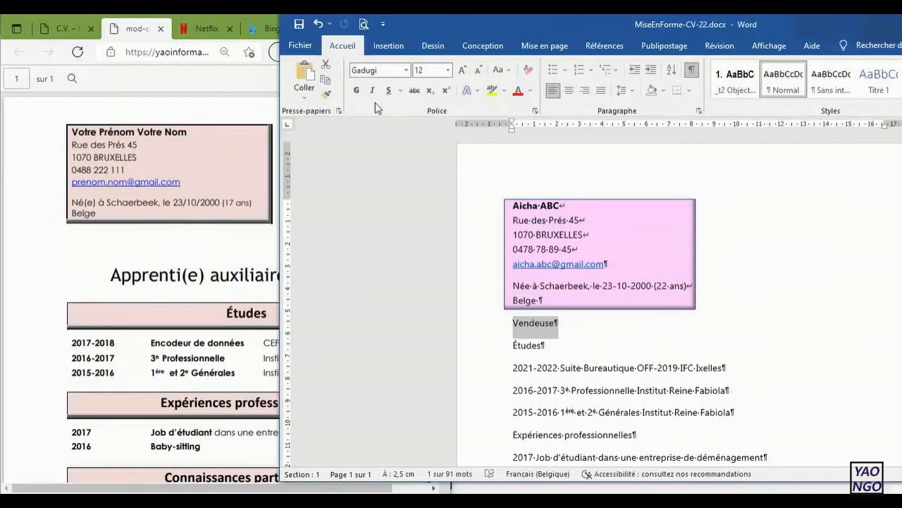
left_click(448, 70)
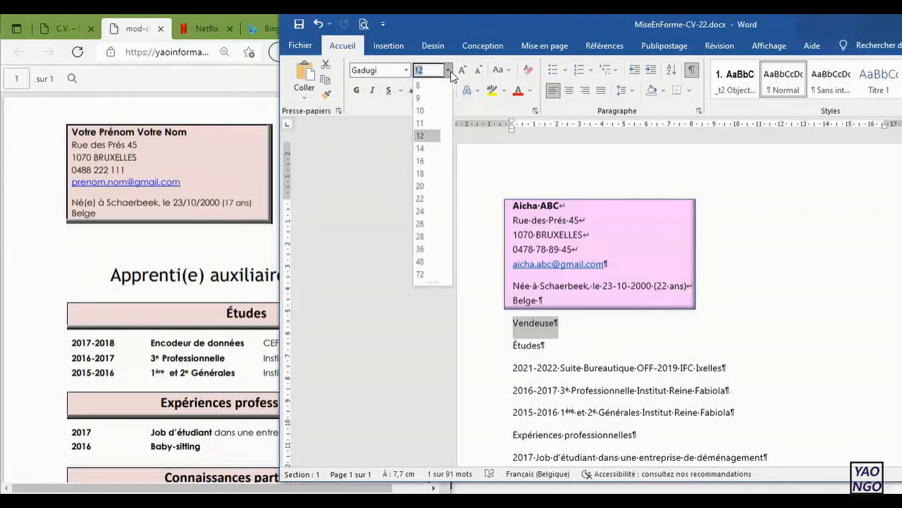
left_click(434, 162)
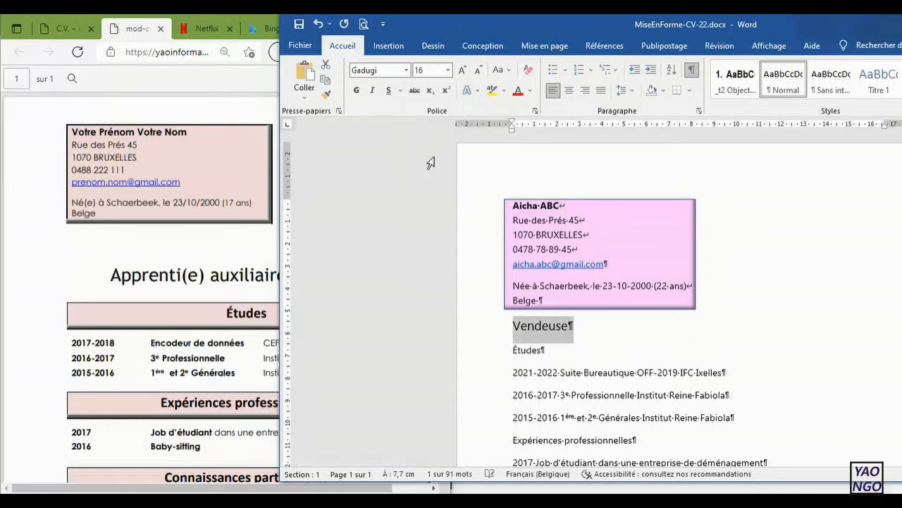
left_click(356, 91)
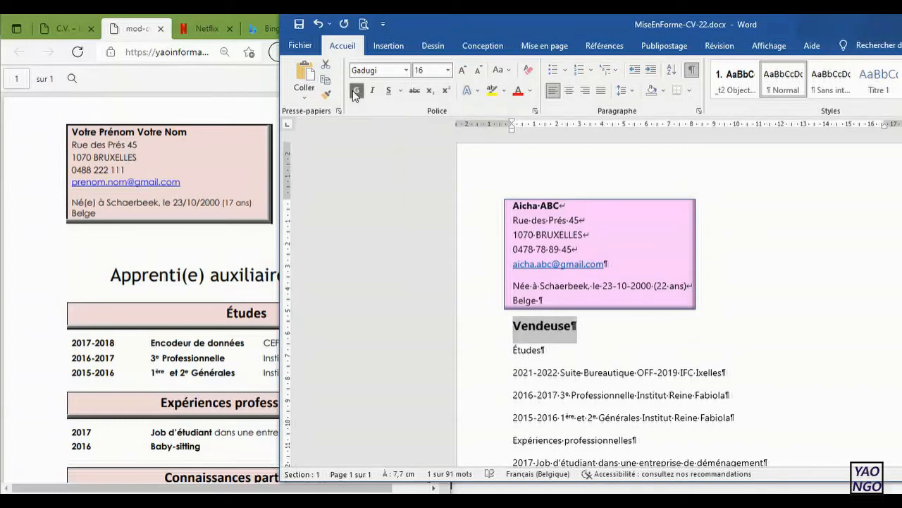
left_click(568, 91)
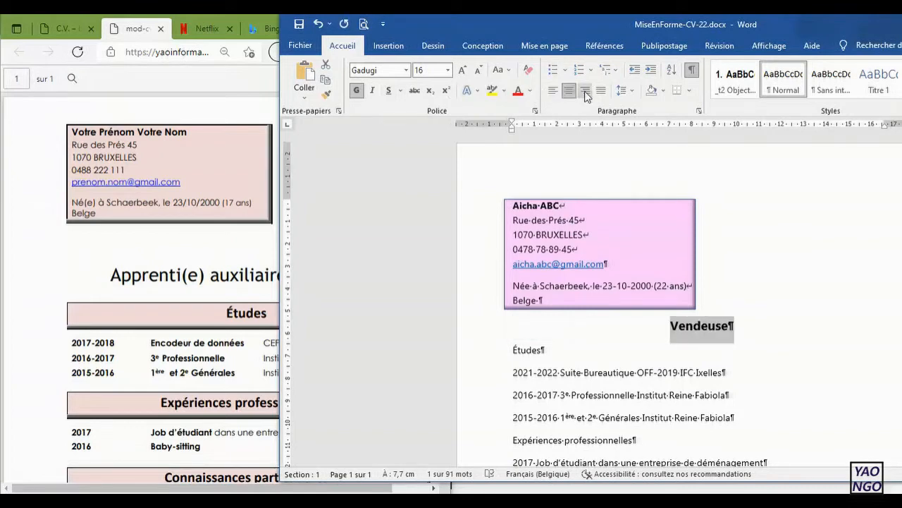
left_click(584, 92)
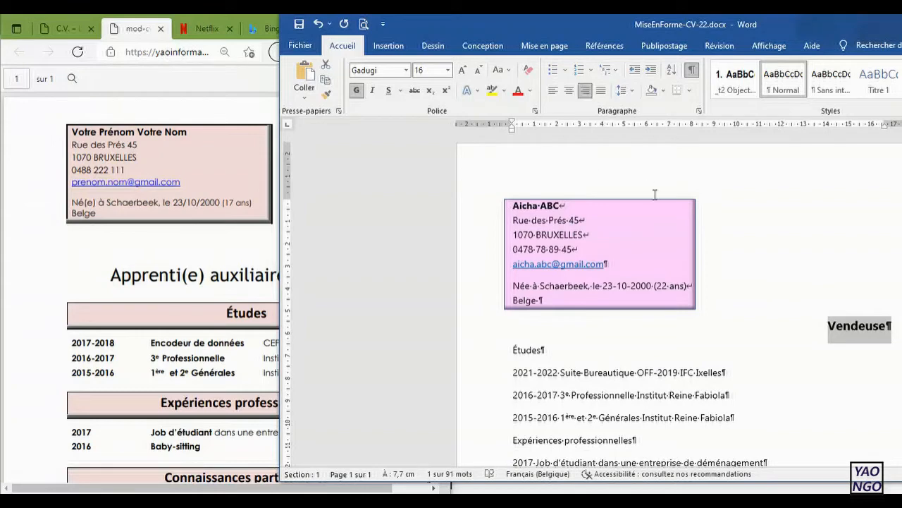
left_click(448, 71)
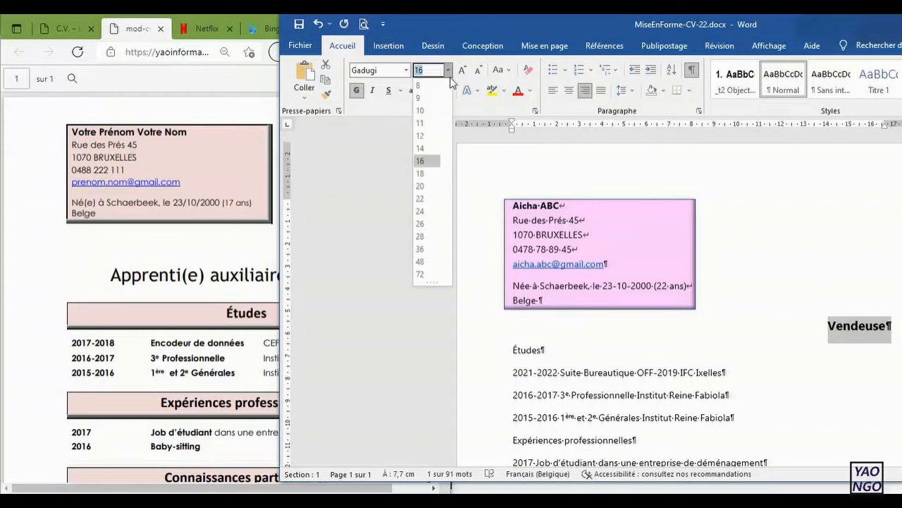
left_click(420, 173)
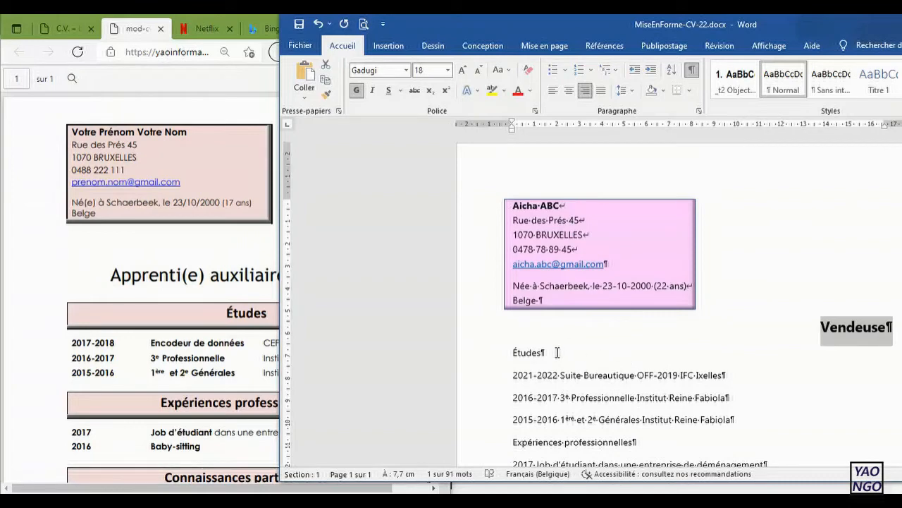
- Format the Études heading as bold, 14 pt
left_click_drag(557, 351, 495, 351)
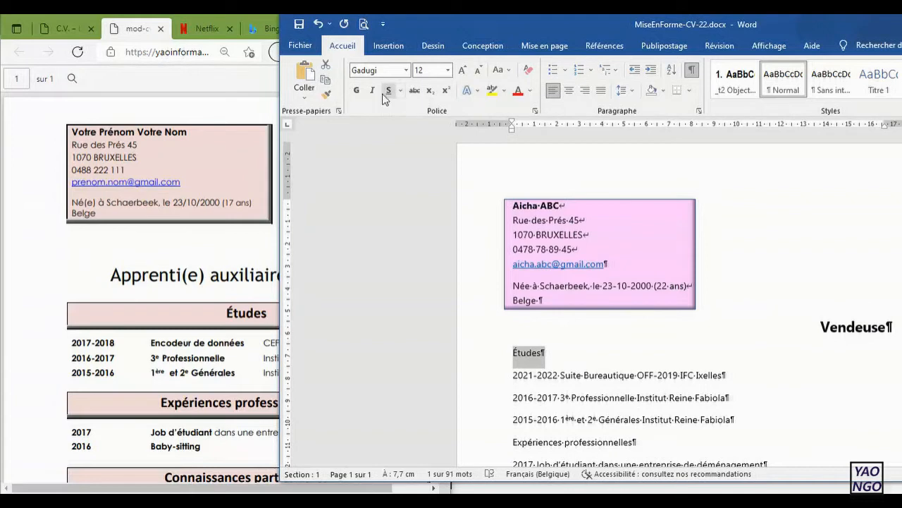
left_click(356, 91)
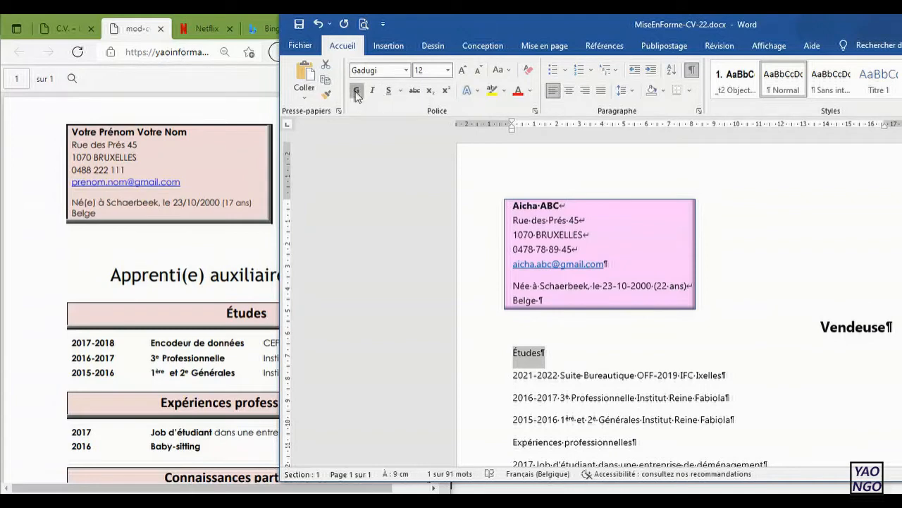
left_click(449, 70)
left_click(432, 153)
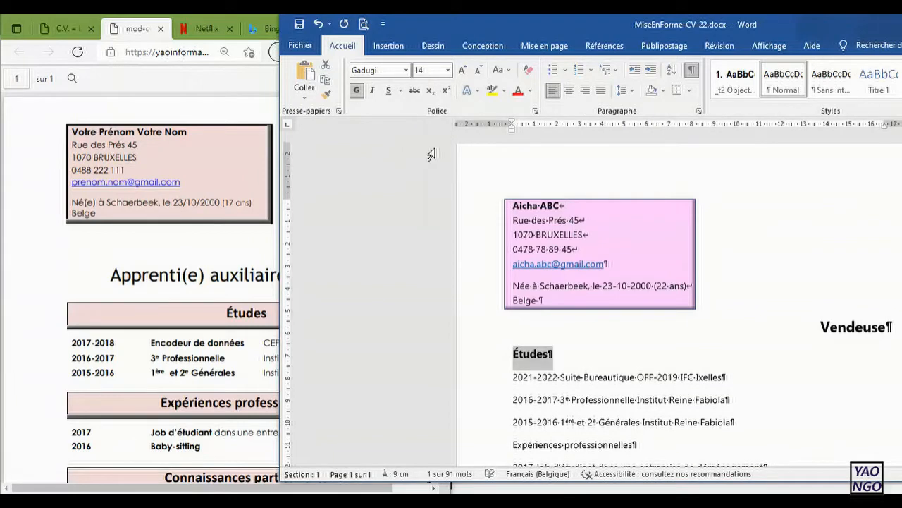
- Compare the Études heading with the Vendeuse line, then set it to 16 pt and centre it
left_click(867, 329)
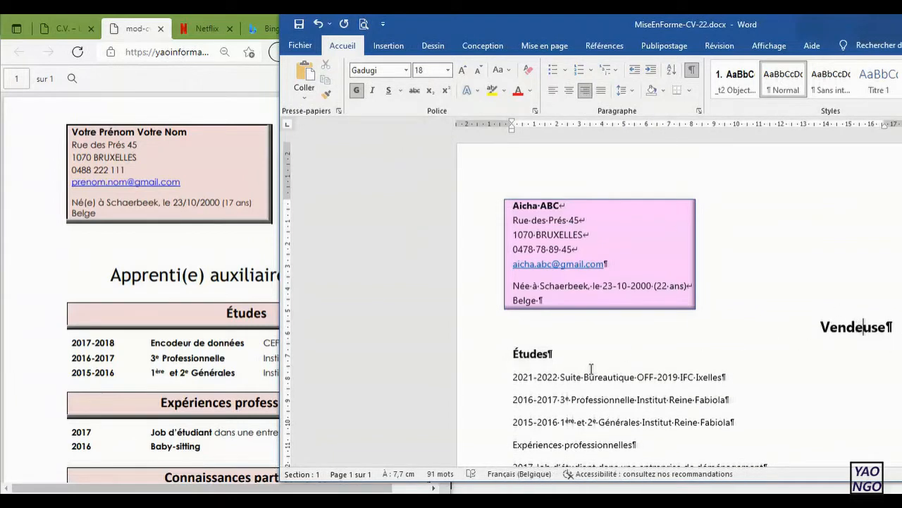
left_click(536, 356)
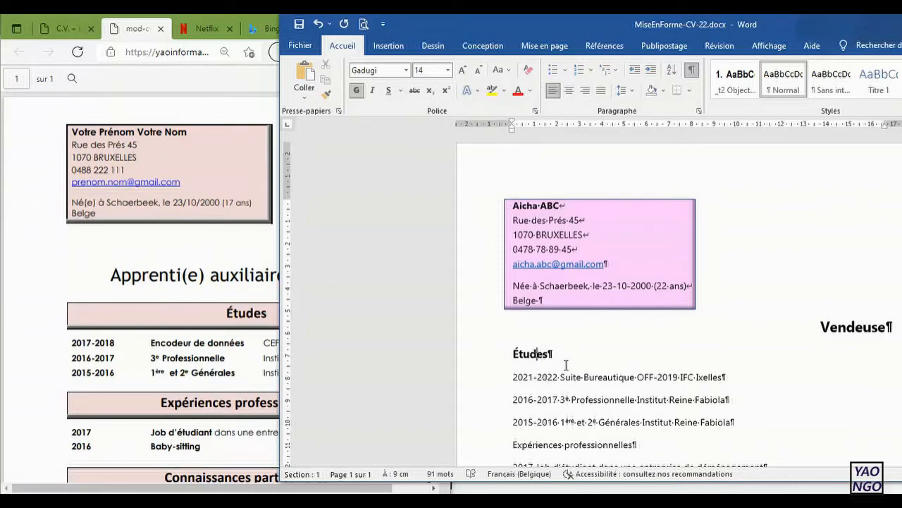
left_click_drag(568, 358, 485, 356)
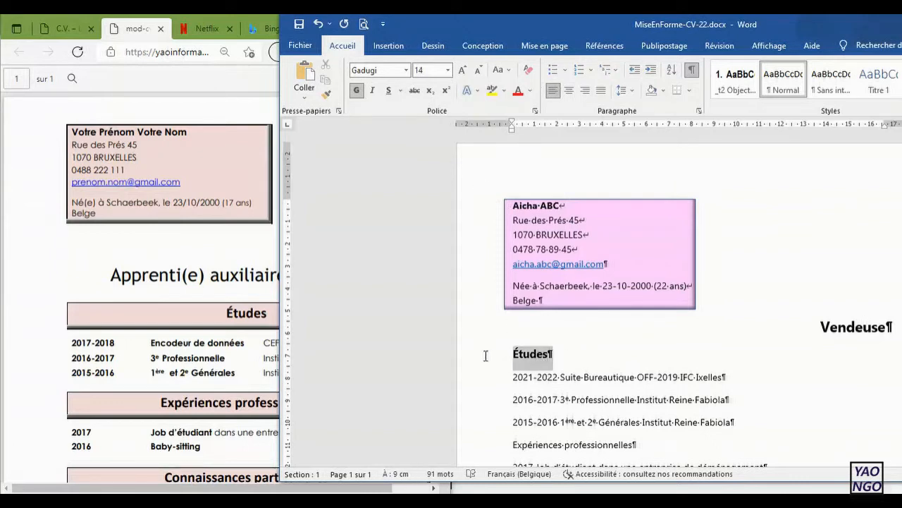
left_click(448, 70)
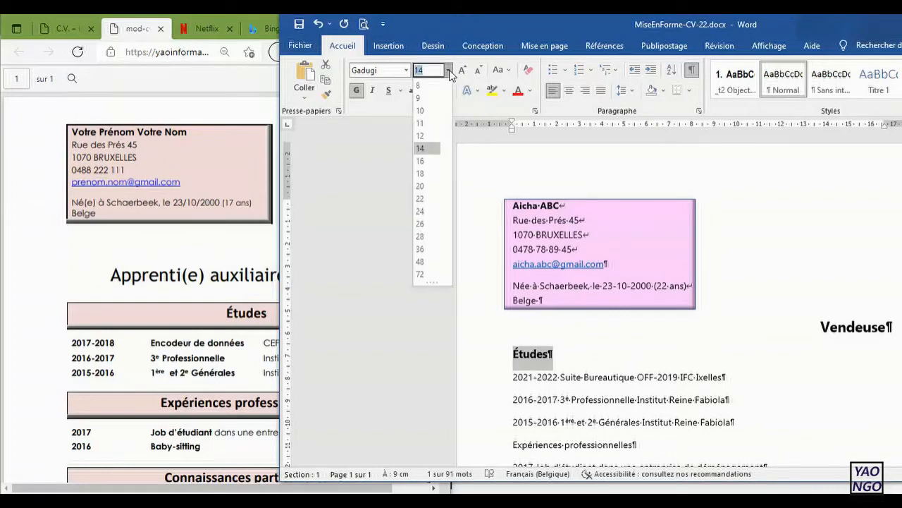
left_click(435, 161)
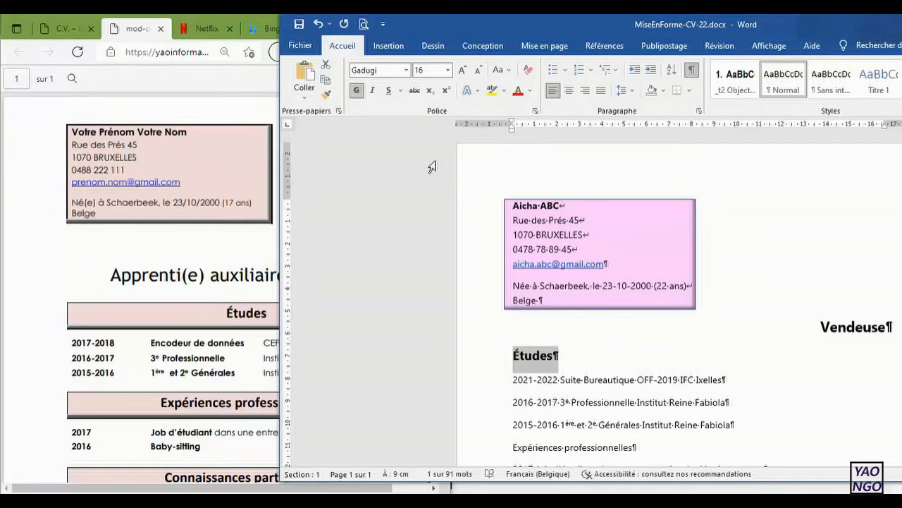
left_click(569, 92)
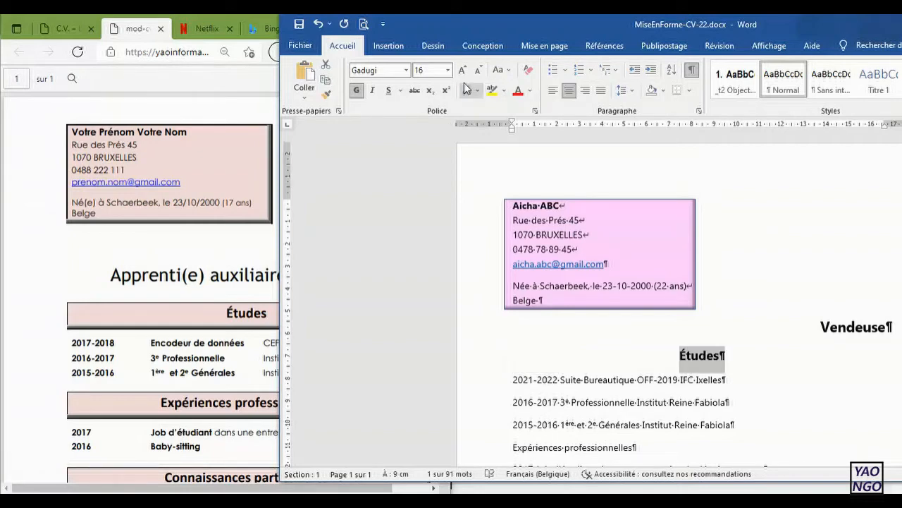
- Browse the available fonts and apply Georgia to the Études heading
left_click(406, 71)
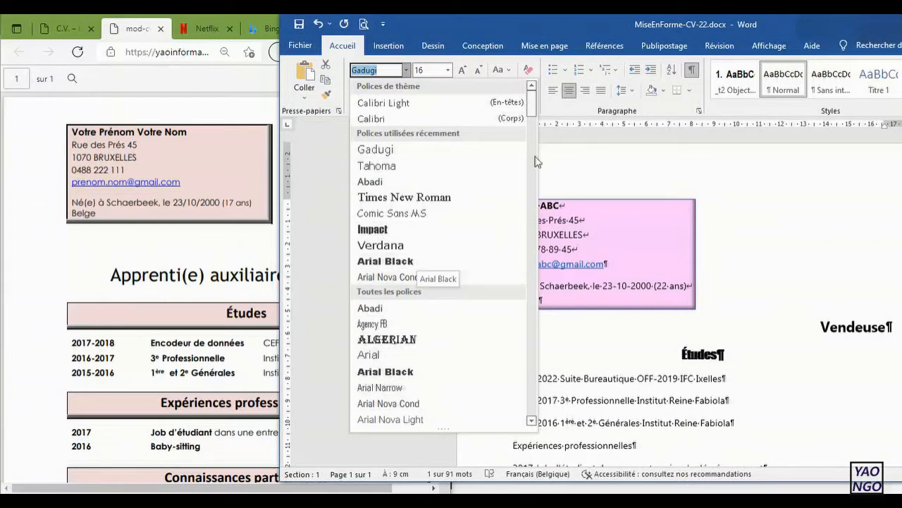
left_click_drag(531, 102, 550, 145)
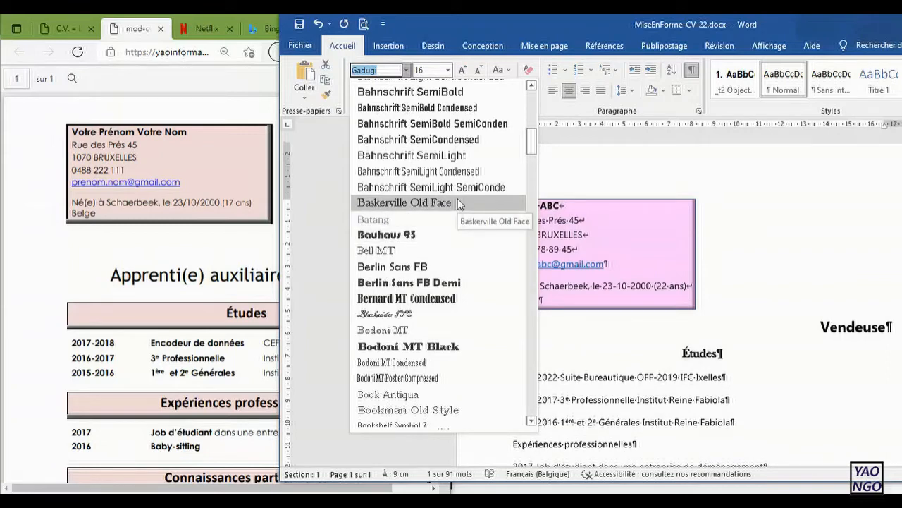
left_click_drag(532, 141, 543, 182)
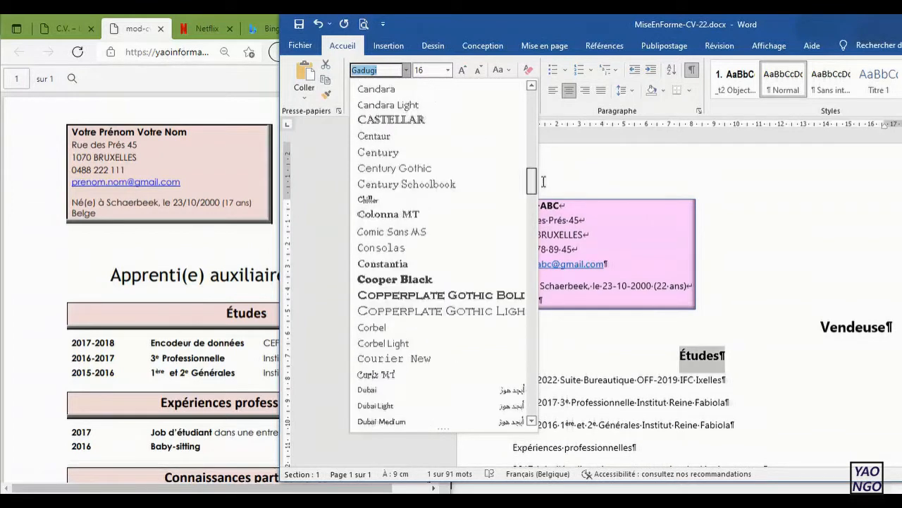
left_click_drag(543, 182, 546, 210)
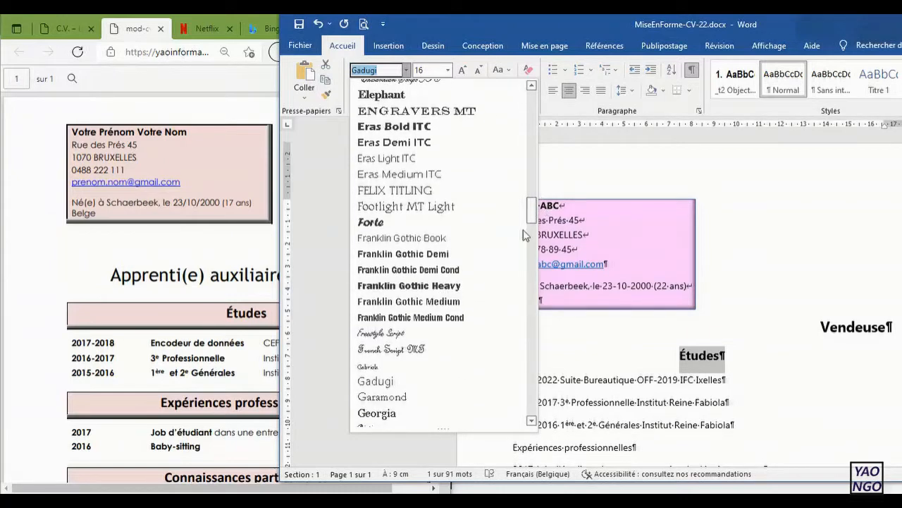
left_click(419, 413)
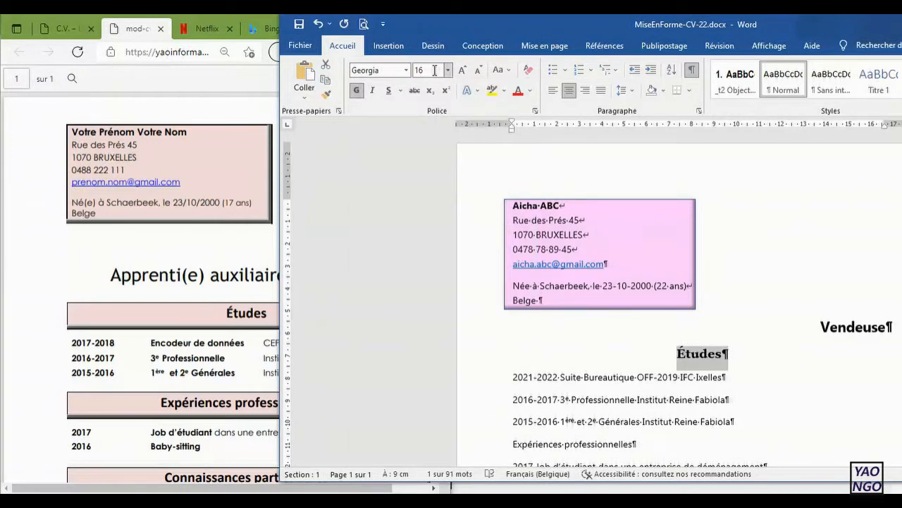
- Set the Études heading to Verdana, 15 pt, and check it with the formatting marks briefly hidden
left_click(406, 69)
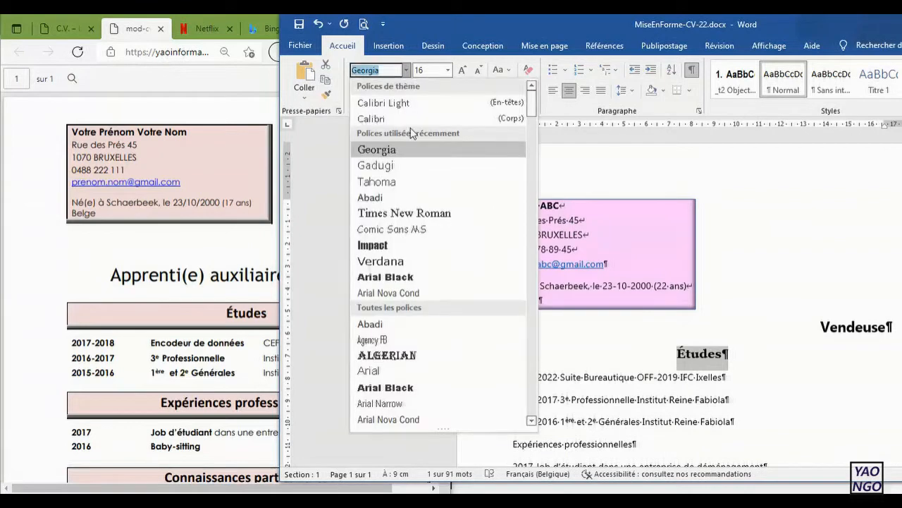
left_click(449, 261)
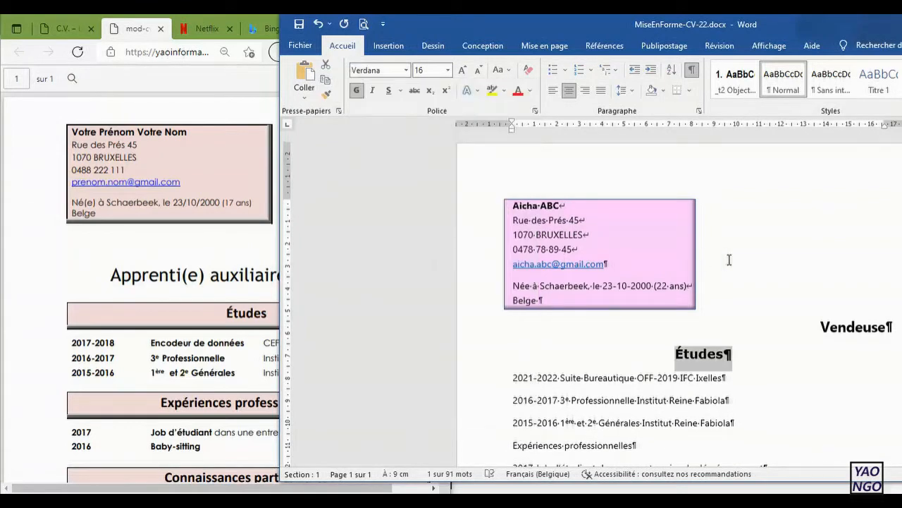
left_click(710, 358)
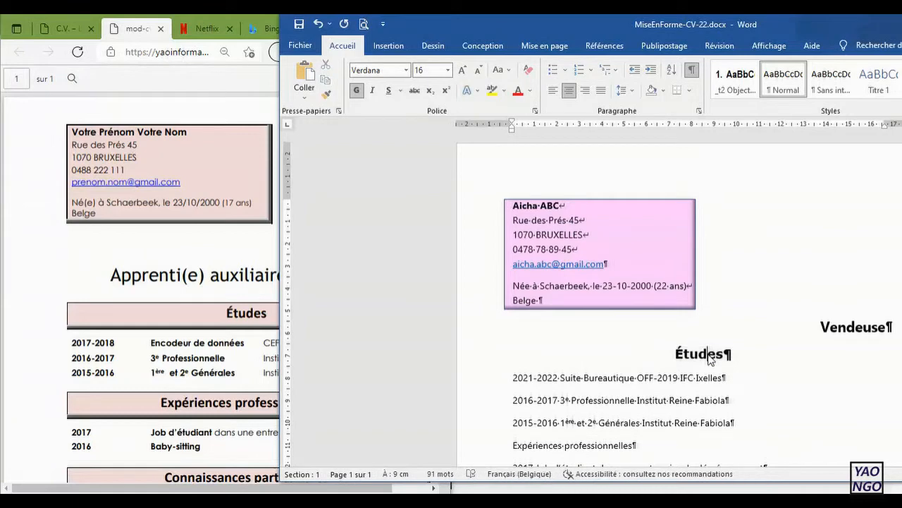
left_click(843, 329)
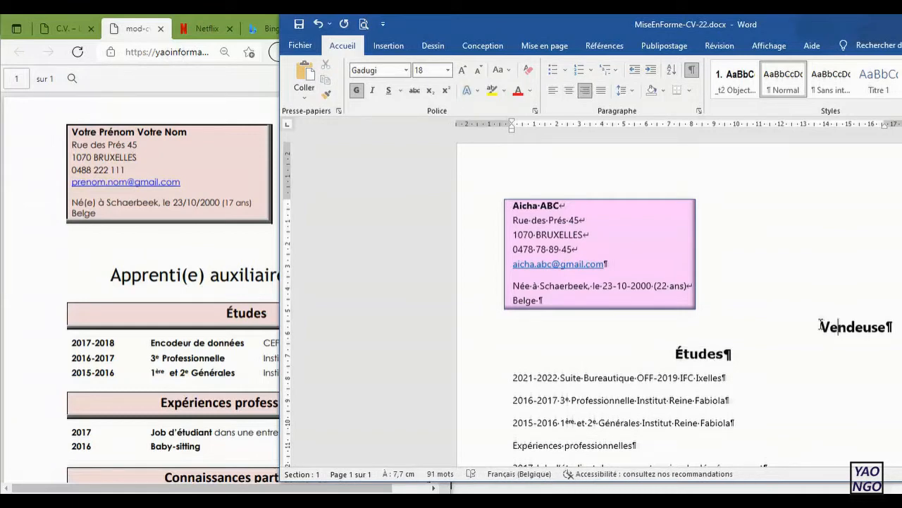
left_click_drag(820, 324, 889, 326)
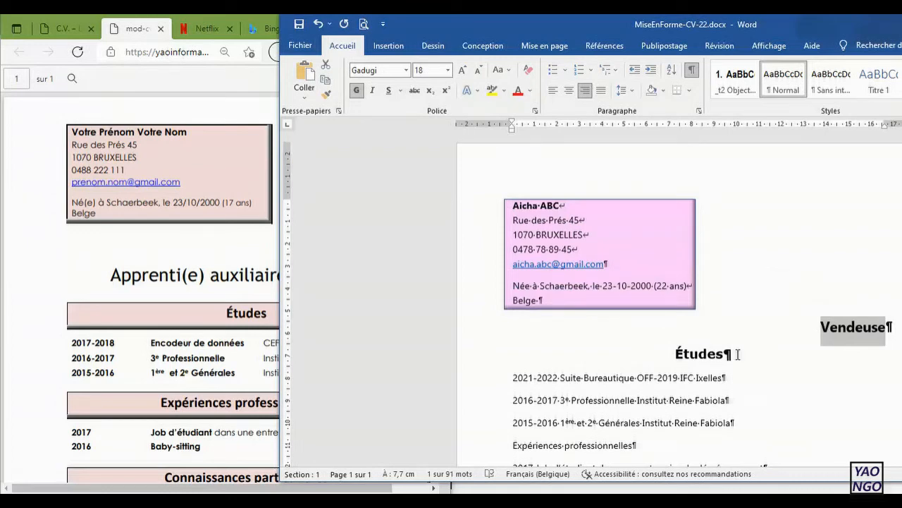
left_click_drag(737, 354, 648, 354)
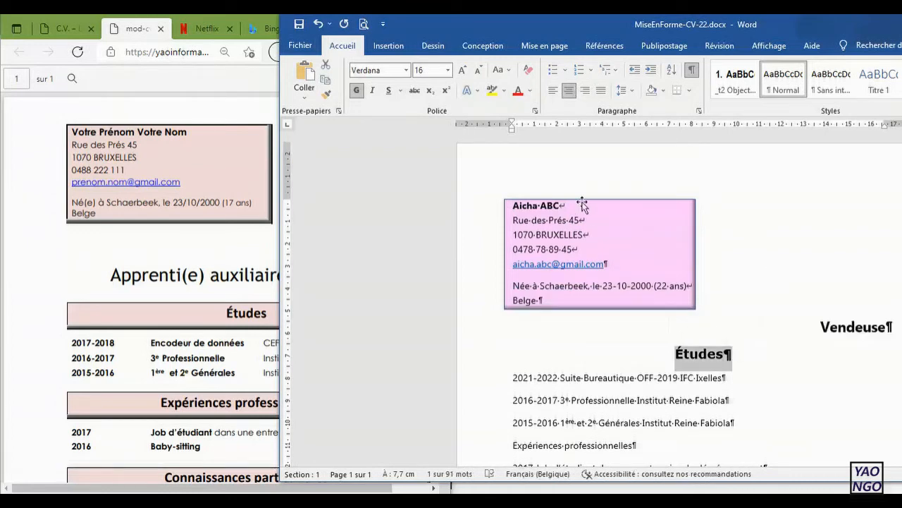
left_click(448, 70)
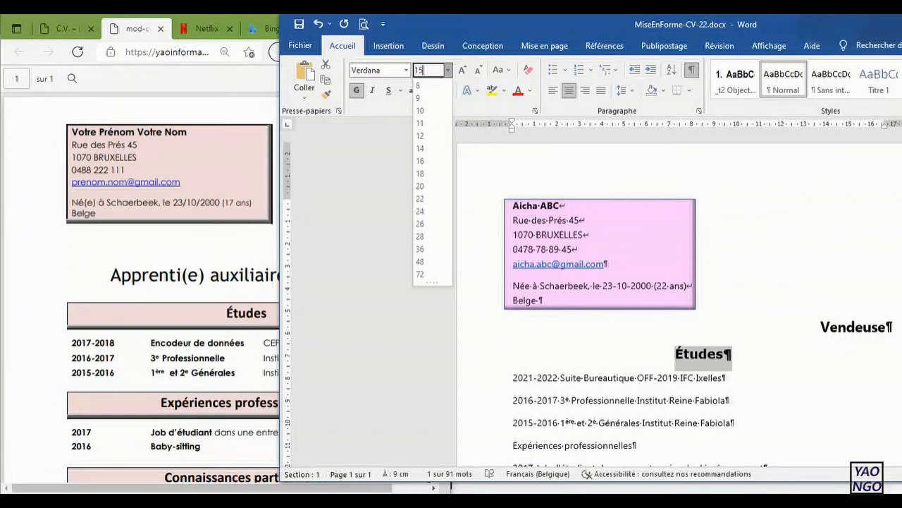
key("Return")
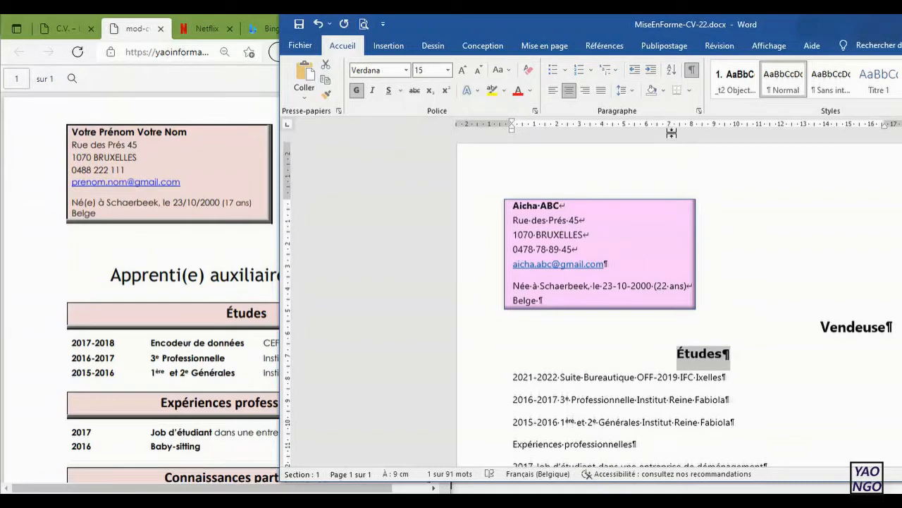
left_click(692, 71)
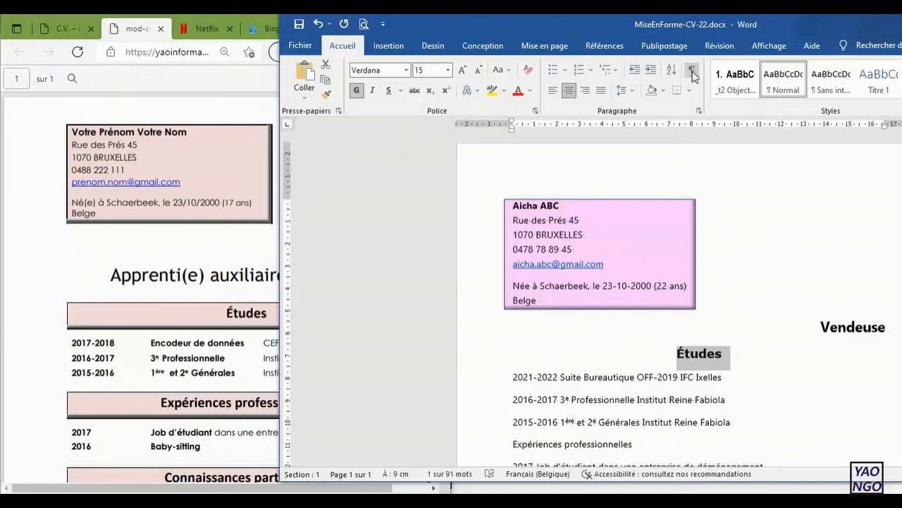
left_click(692, 72)
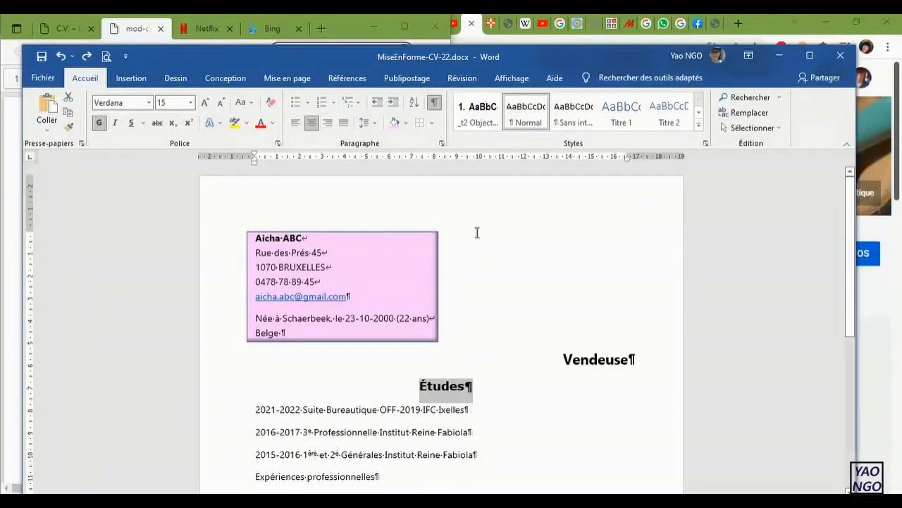
- Try a 3D border, 2 ¼ pt wide, around the Études heading paragraph, and undo it
left_click(432, 126)
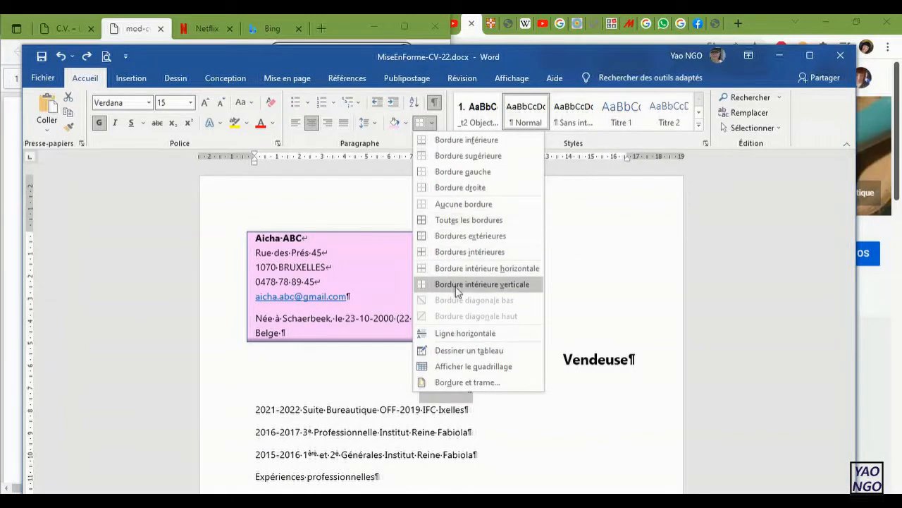
left_click(467, 385)
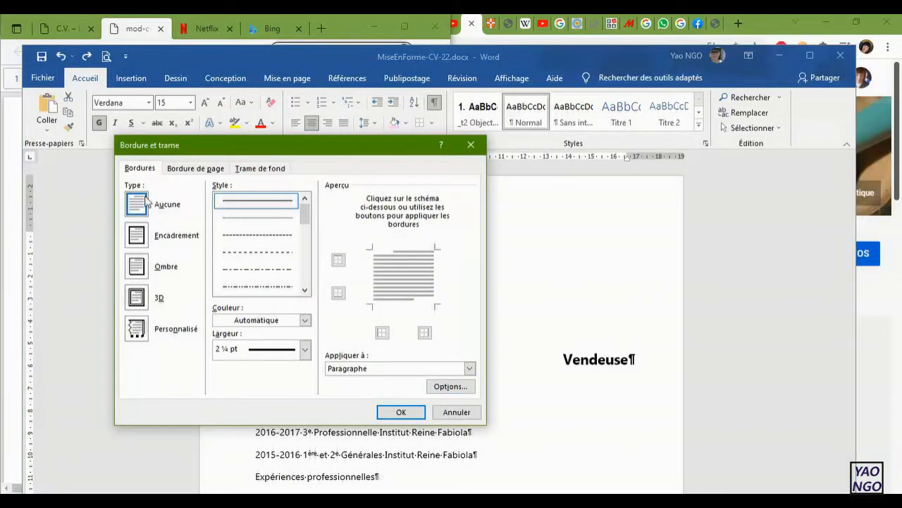
left_click_drag(215, 155, 582, 179)
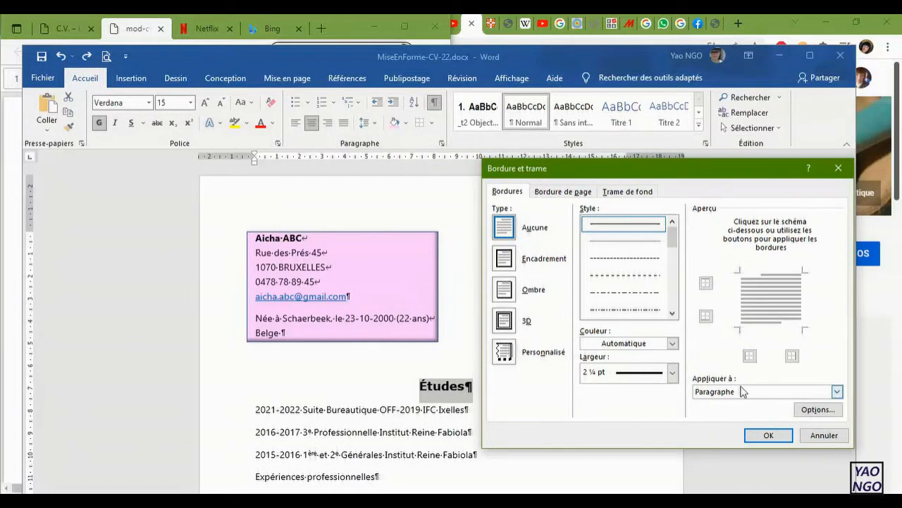
left_click(837, 391)
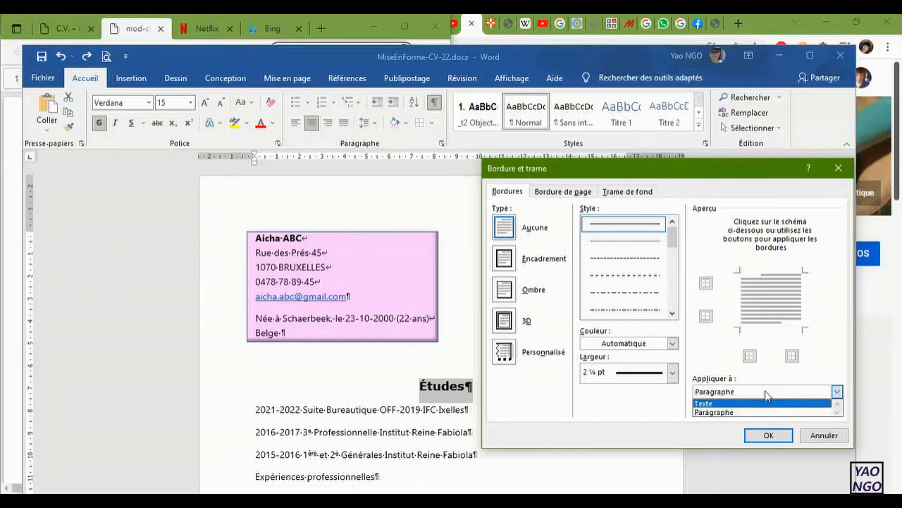
left_click(746, 411)
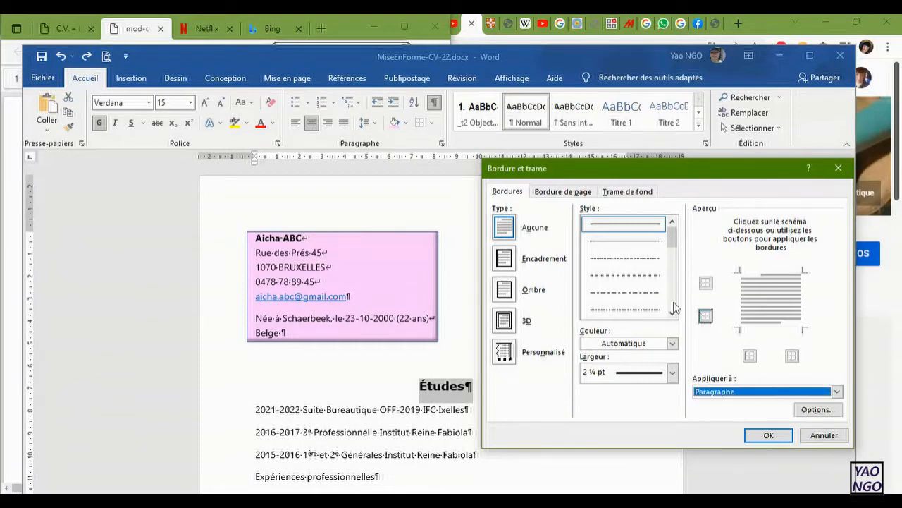
left_click(571, 193)
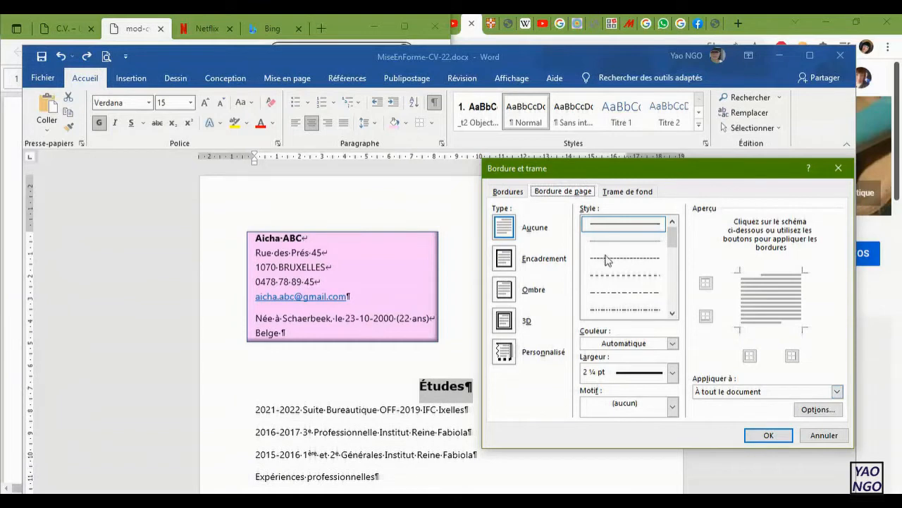
left_click(509, 321)
left_click(784, 433)
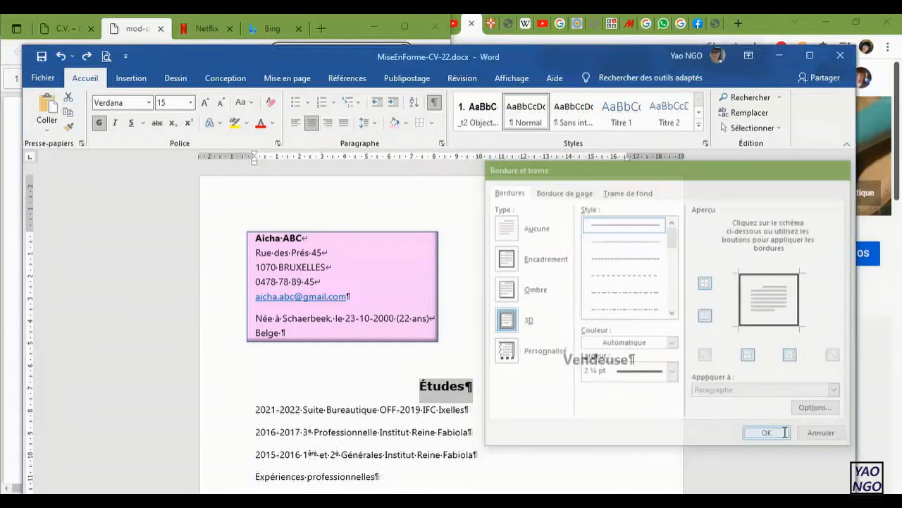
left_click(59, 56)
- Apply an Ombre (shadow) border, 2 ¼ pt wide, around the Études heading paragraph
left_click(477, 385)
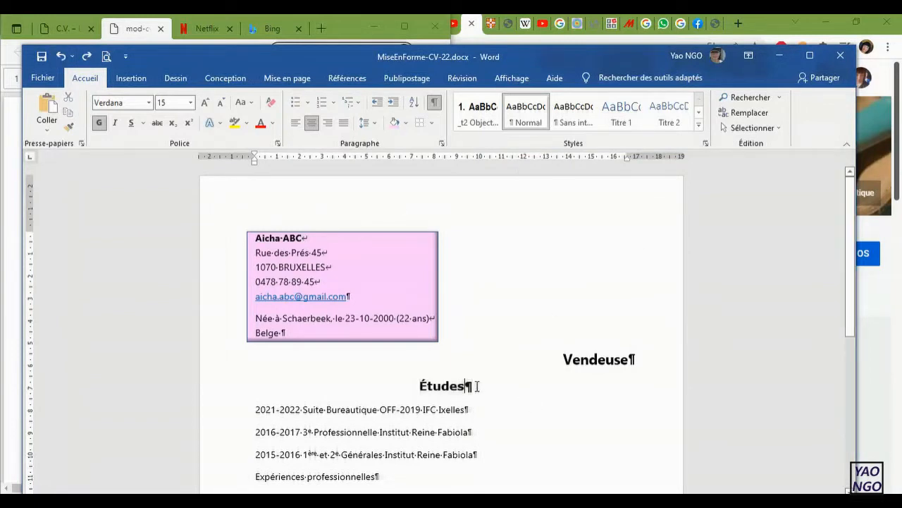
triple_click(476, 388)
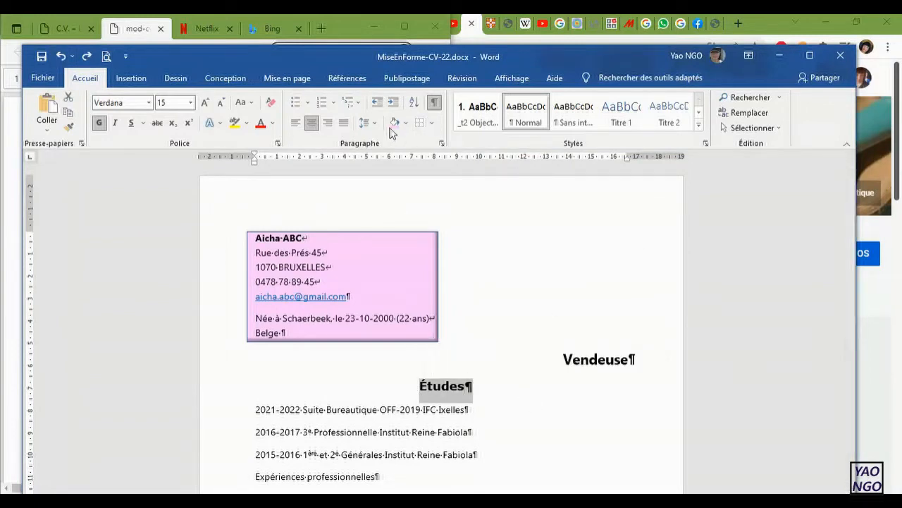
left_click(431, 124)
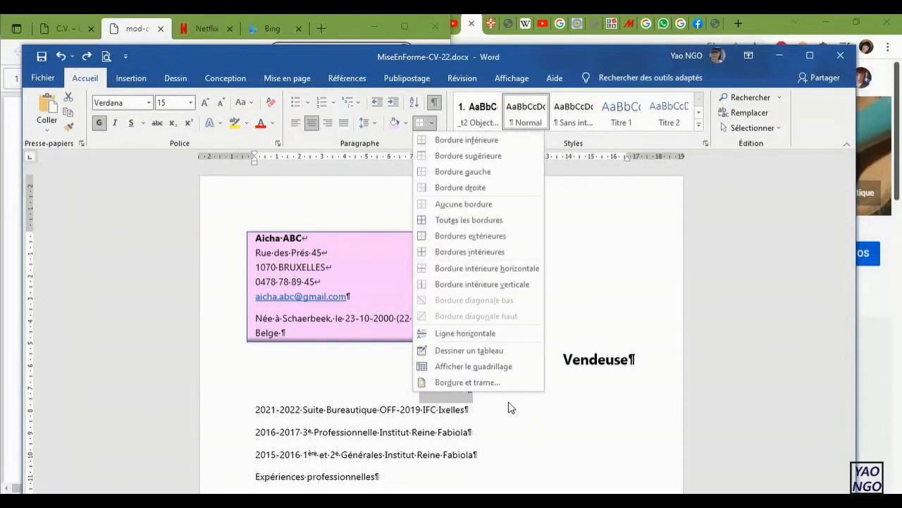
left_click(485, 383)
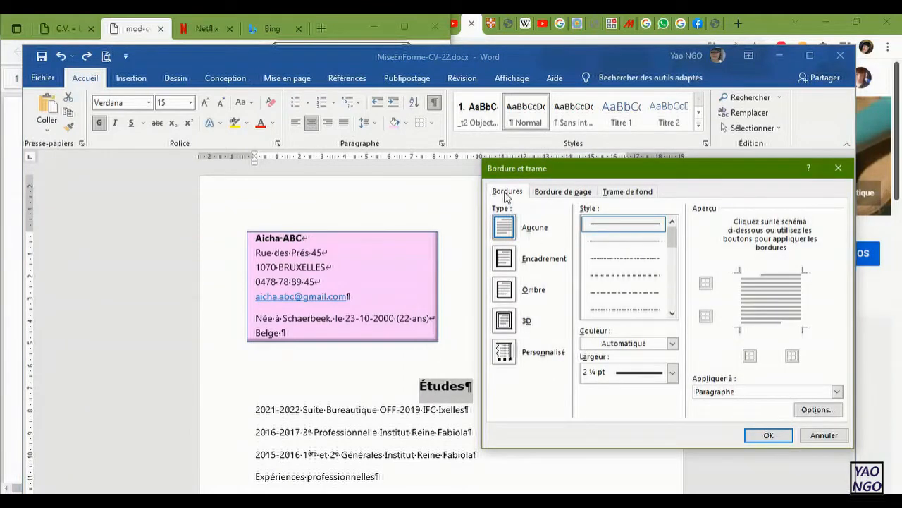
left_click(504, 290)
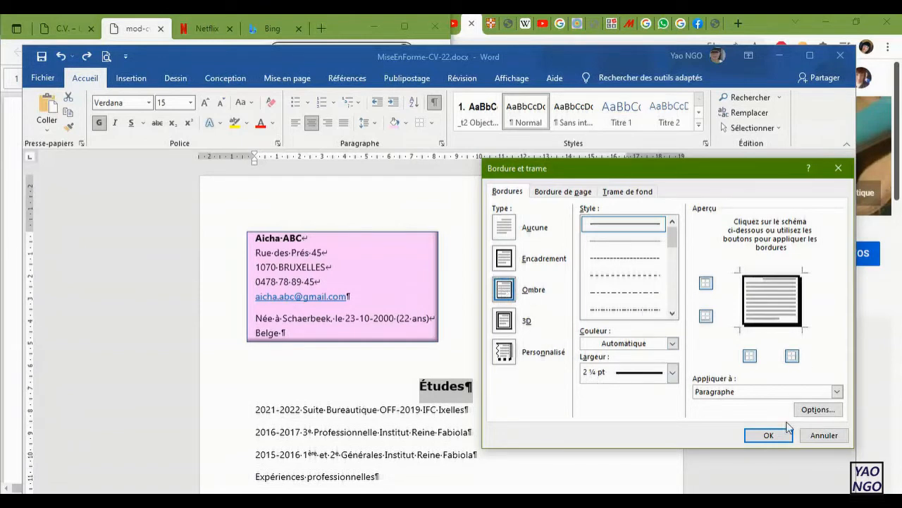
left_click(769, 436)
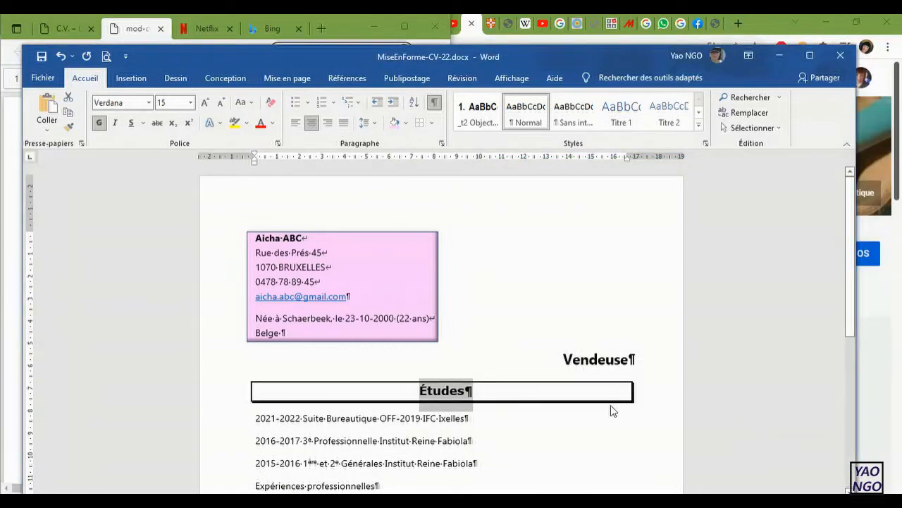
- Shade the bordered Études heading paragraph with the recently used light pink
left_click(394, 123)
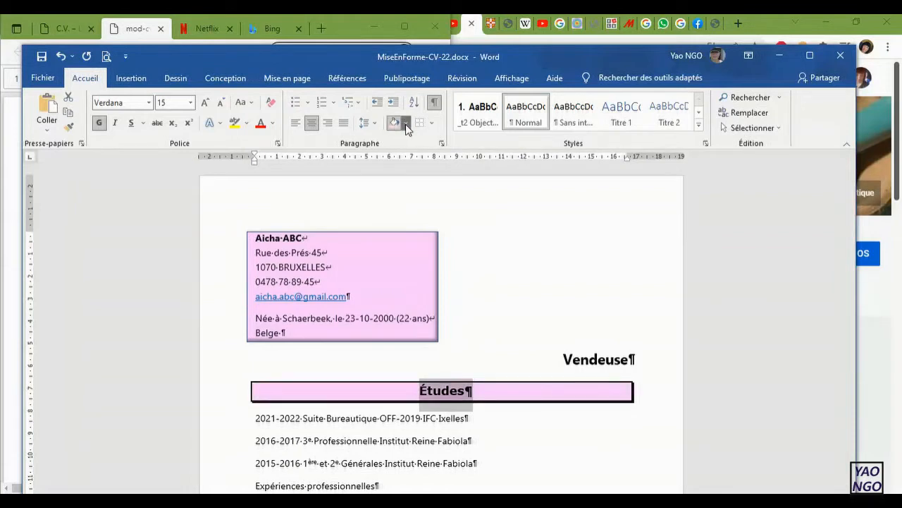
left_click(406, 123)
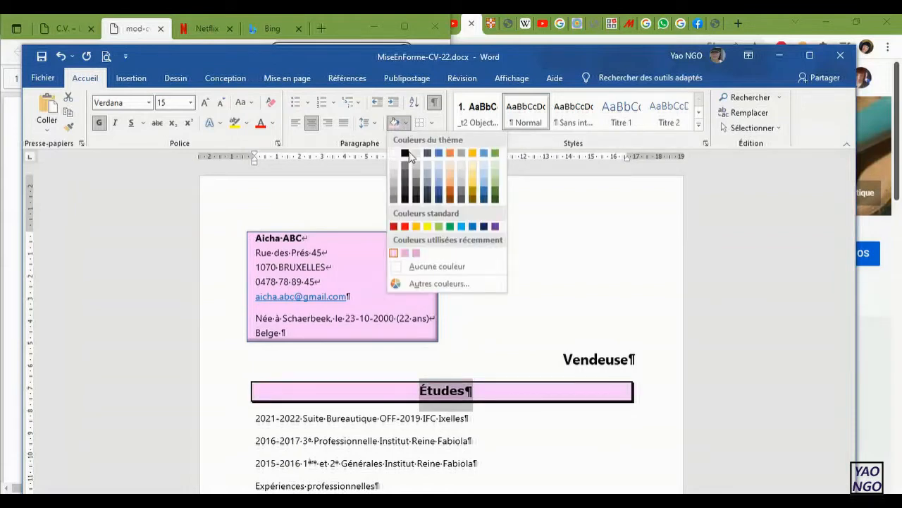
left_click(394, 253)
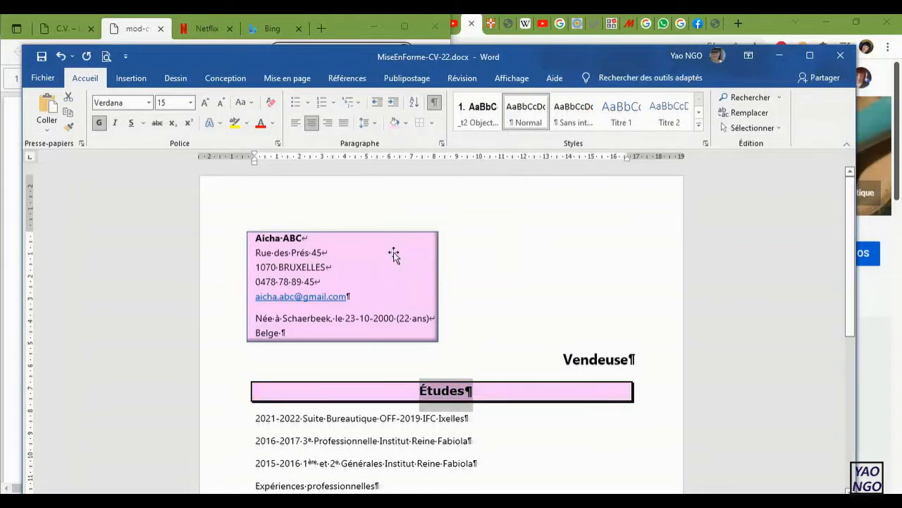
- Reduce the width of the Études heading's shadow border, trying 1 pt and settling on 1 ½ pt
left_click(431, 122)
left_click(458, 383)
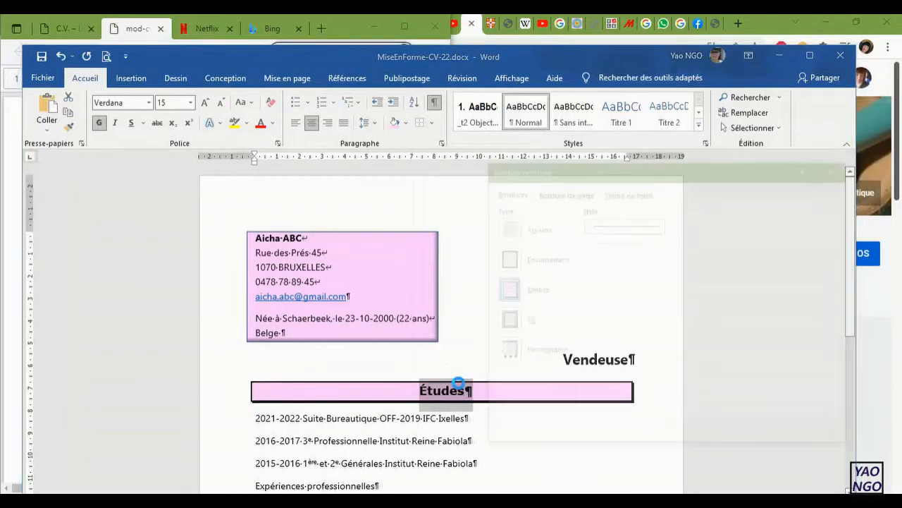
left_click(674, 374)
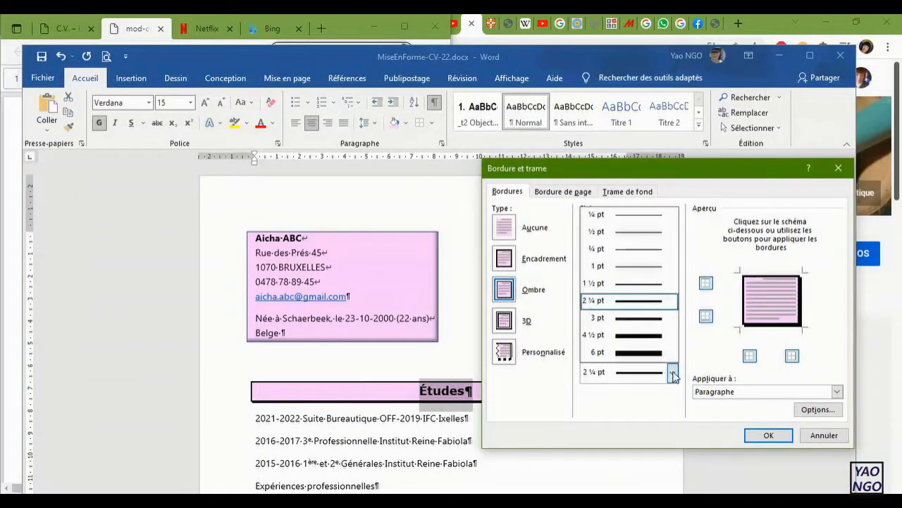
left_click(650, 266)
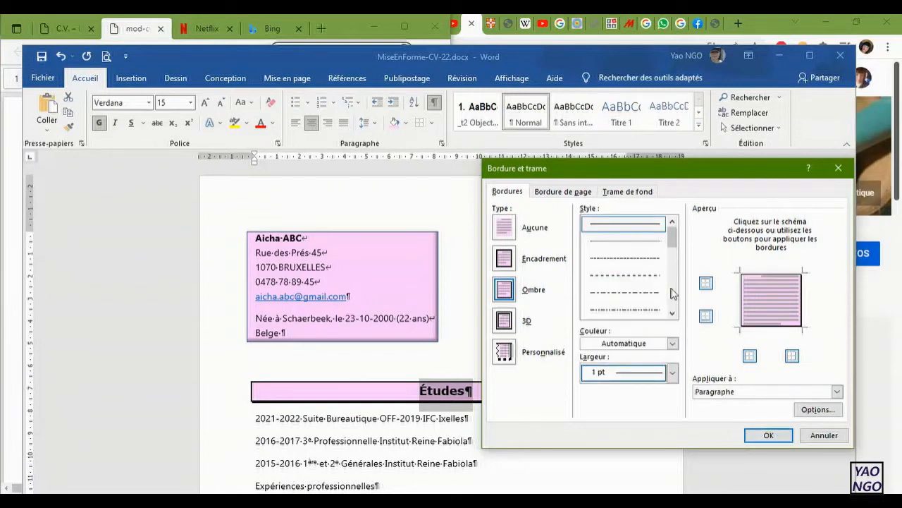
left_click(673, 373)
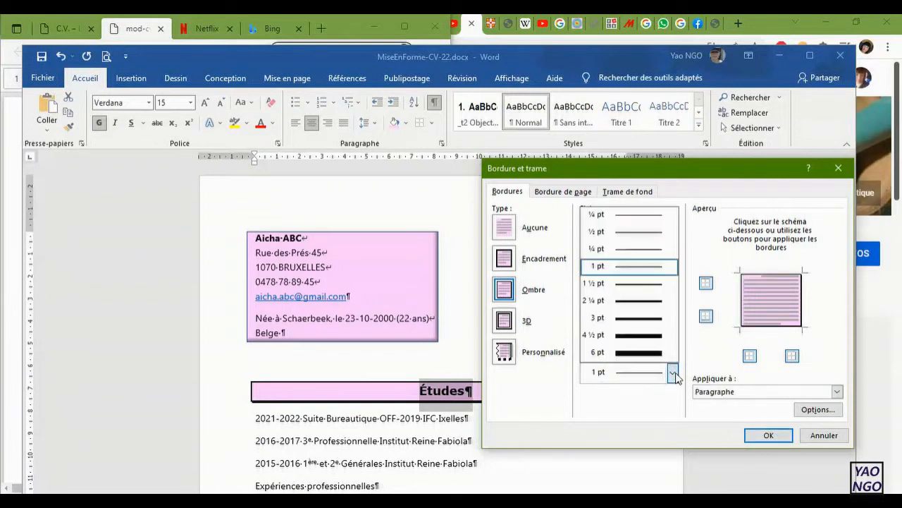
left_click(641, 283)
left_click(768, 435)
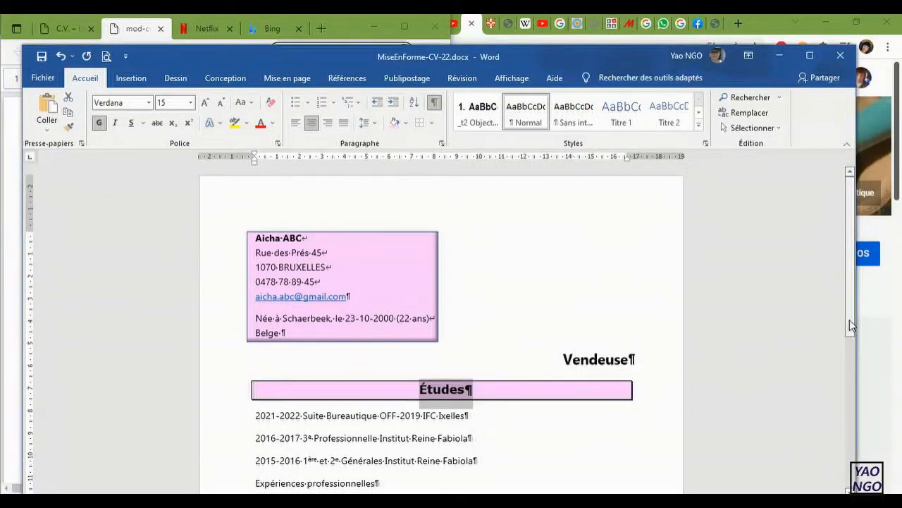
- Examine the Études heading's shading and borders in the maximized document window at a larger zoom
left_click(810, 59)
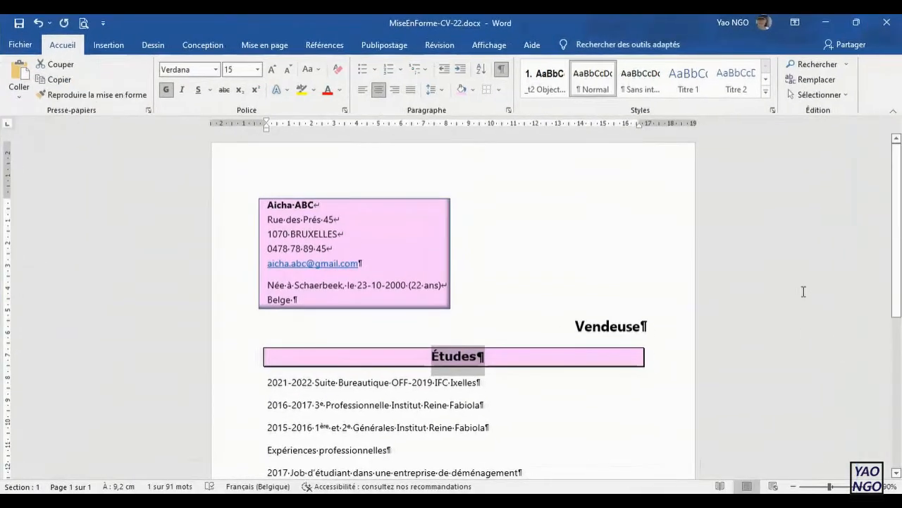
left_click(836, 487)
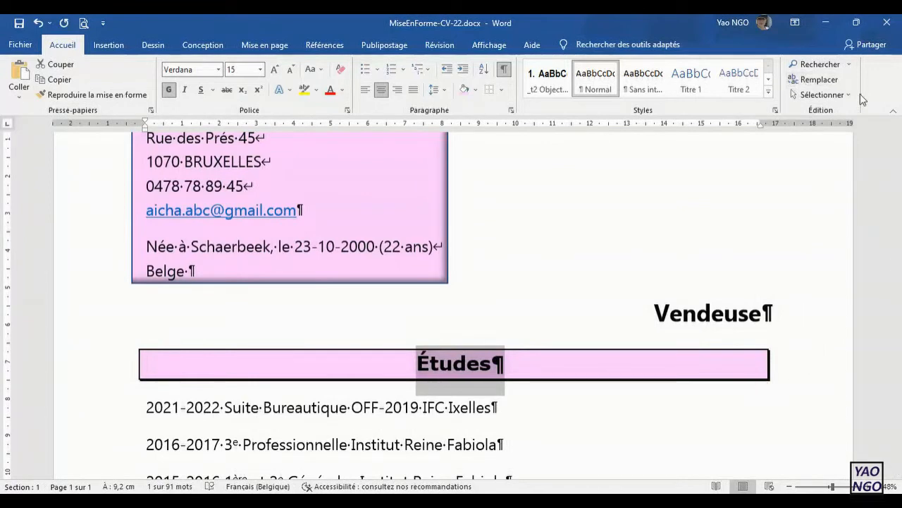
left_click(825, 488)
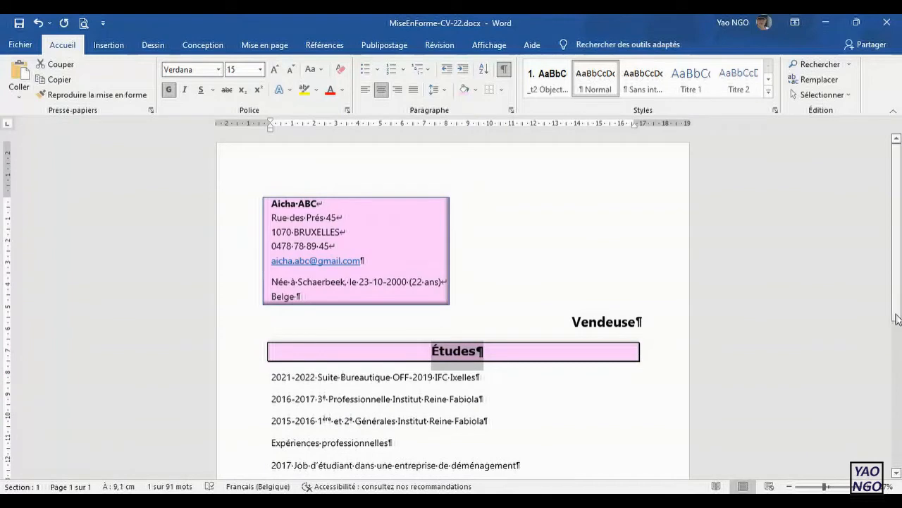
scroll(898, 340, "down", 3)
scroll(897, 340, "up", 1)
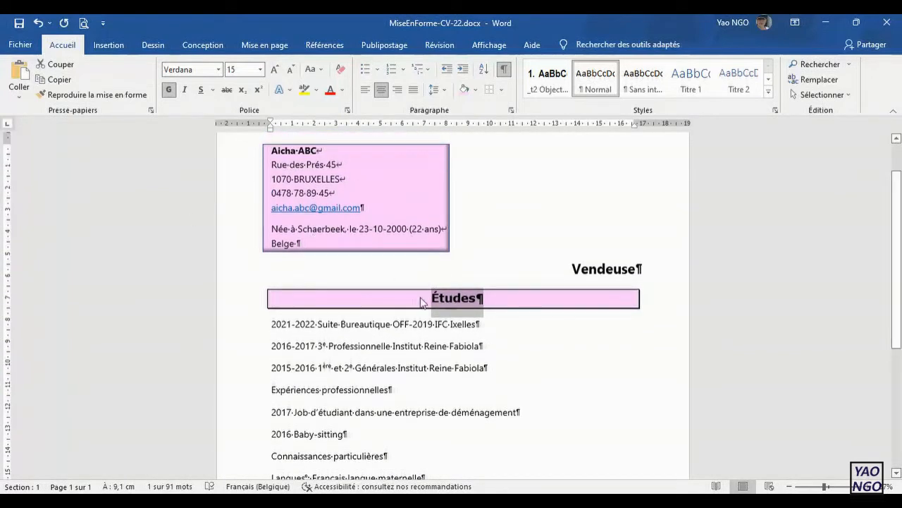
left_click(501, 91)
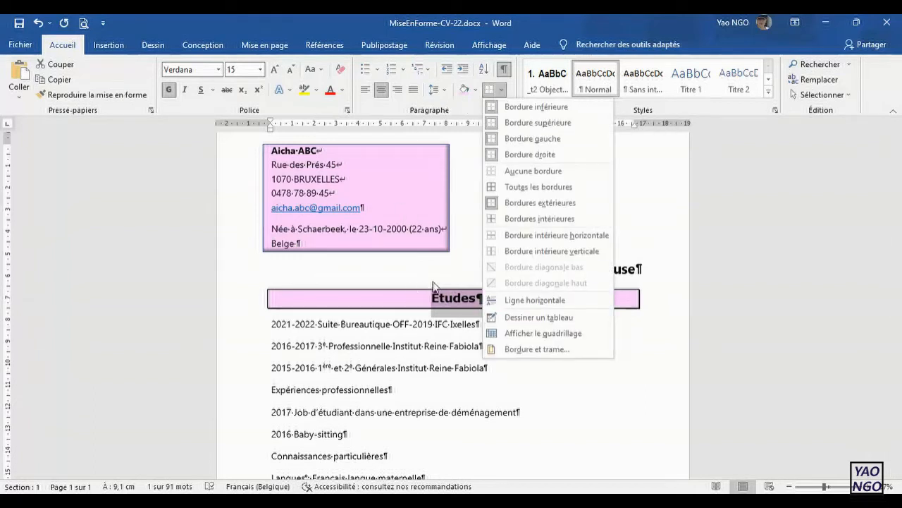
left_click(351, 277)
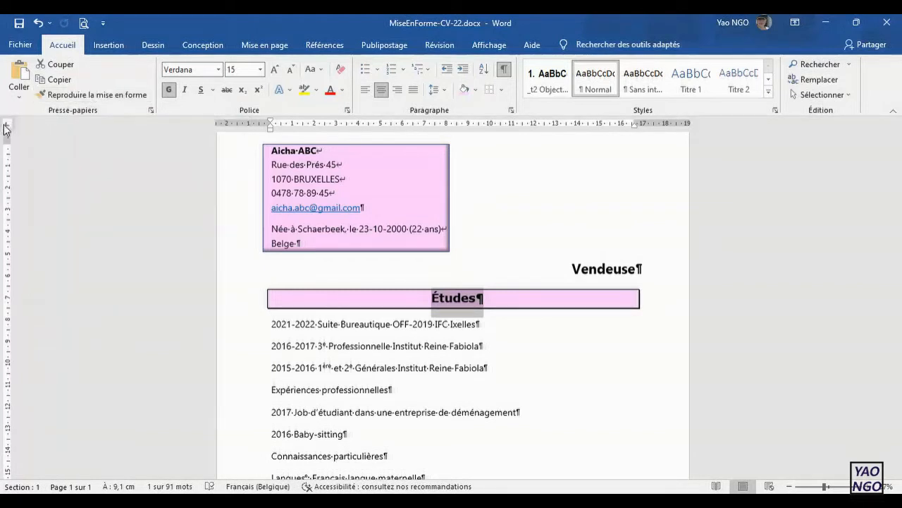
- Copy the Études heading's formatting onto the Connaissances particulières line with Format Painter
left_click(102, 92)
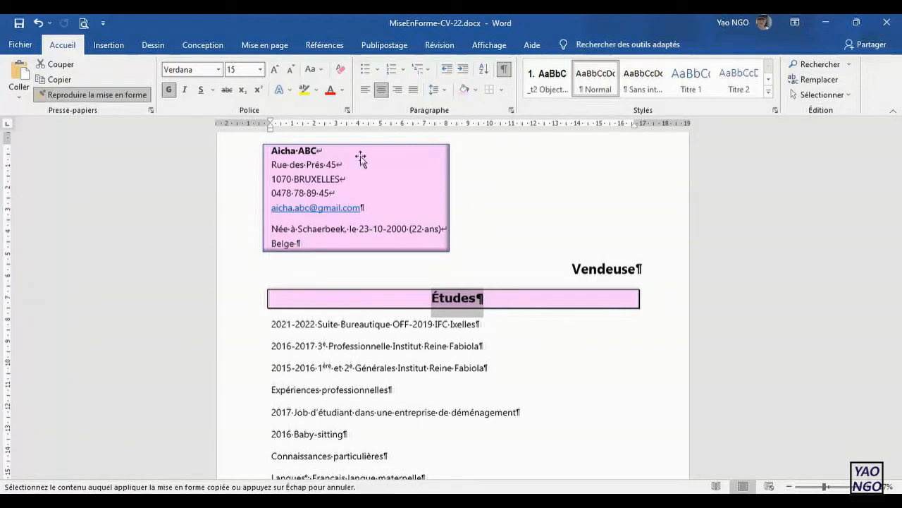
scroll(897, 240, "down", 3)
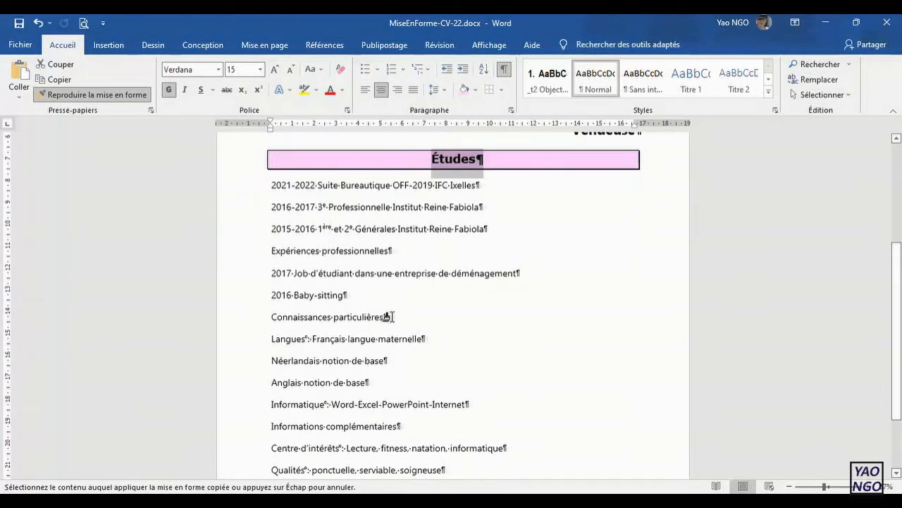
left_click_drag(391, 317, 263, 316)
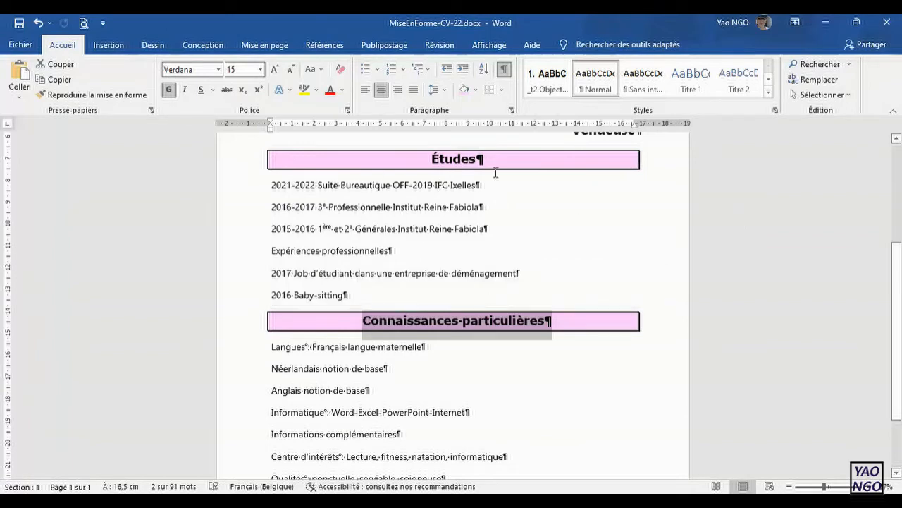
left_click(597, 308)
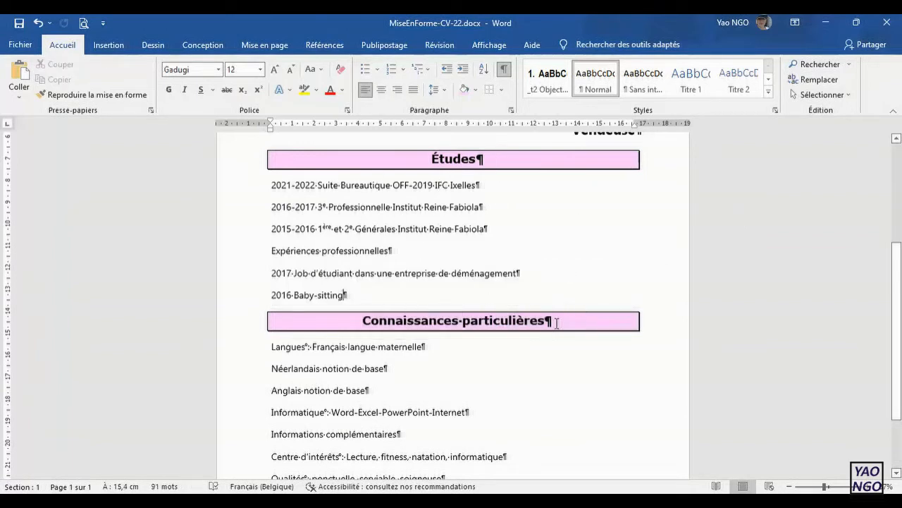
- Copy the Connaissances particulières heading's formatting onto the Informations complémentaires line, keeping Format Painter active for repeated use
left_click_drag(557, 322, 401, 326)
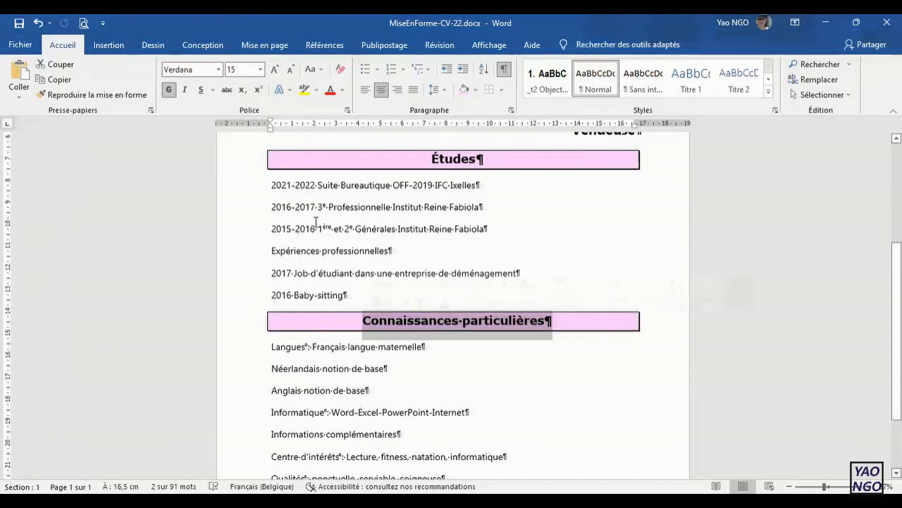
left_click(109, 97)
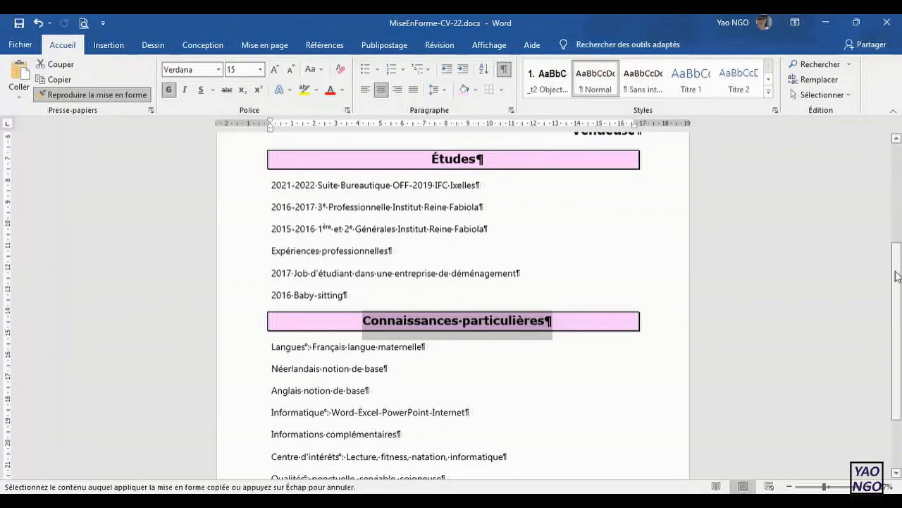
left_click_drag(899, 275, 899, 321)
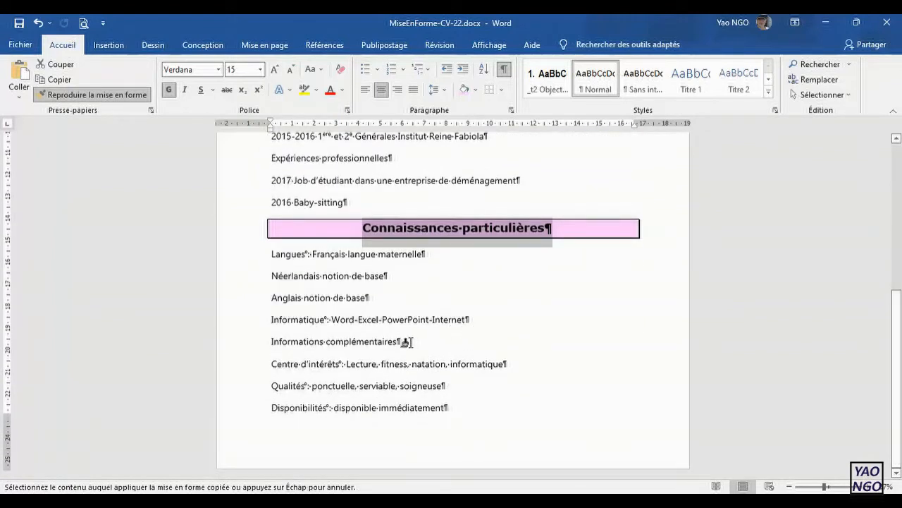
left_click_drag(407, 342, 258, 341)
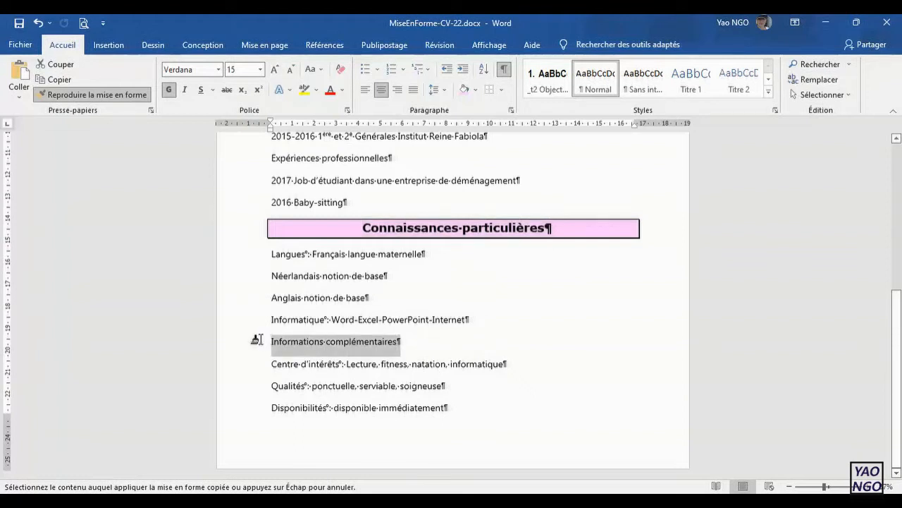
- Paint the same heading formatting onto the Expériences professionnelles line and turn Format Painter off
left_click_drag(896, 303, 896, 257)
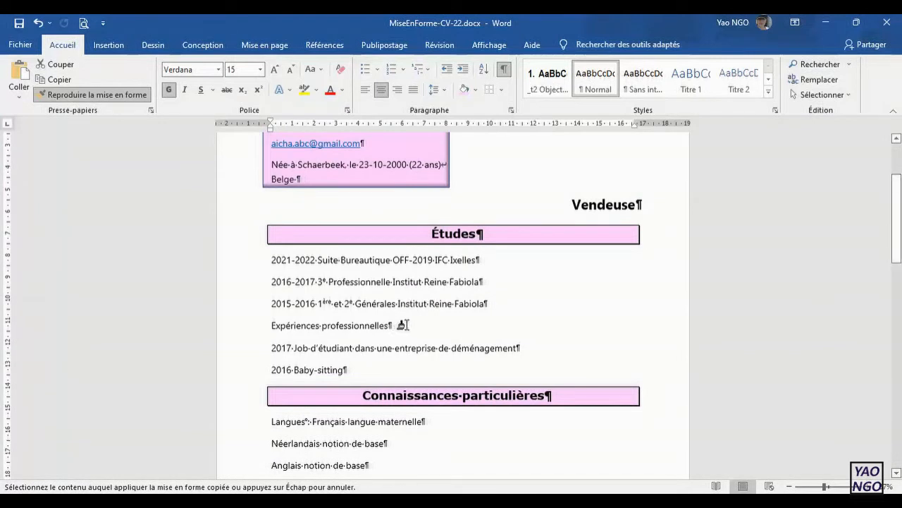
left_click_drag(404, 325, 261, 326)
left_click_drag(896, 240, 896, 220)
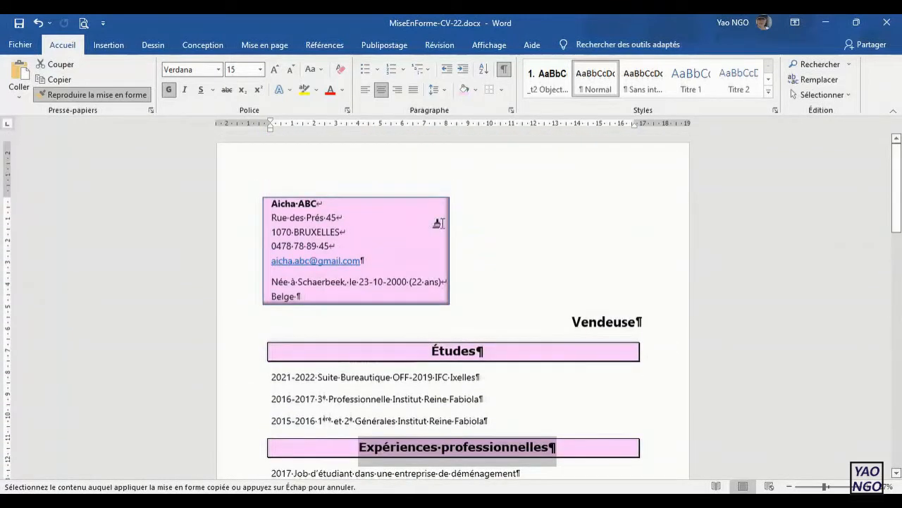
left_click(76, 89)
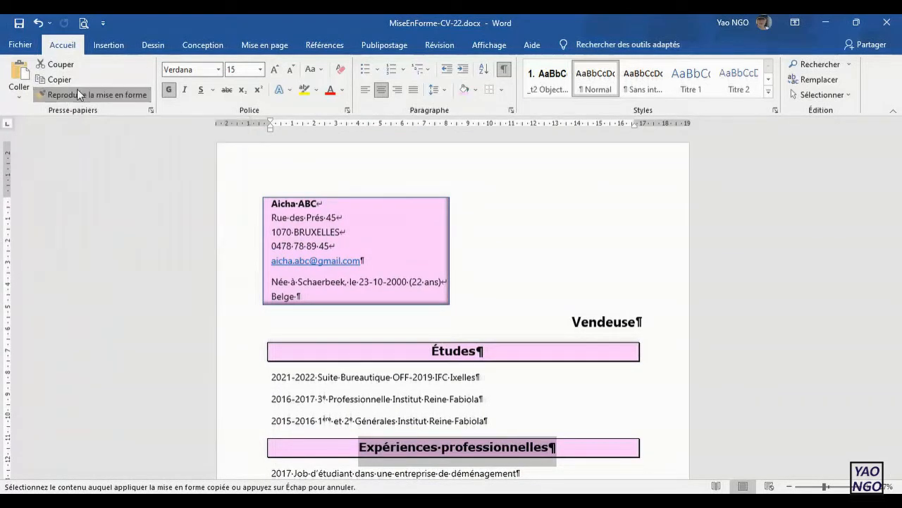
- Check the formatted section headings with the formatting marks briefly hidden, then deselect the Expériences professionnelles heading
left_click(503, 69)
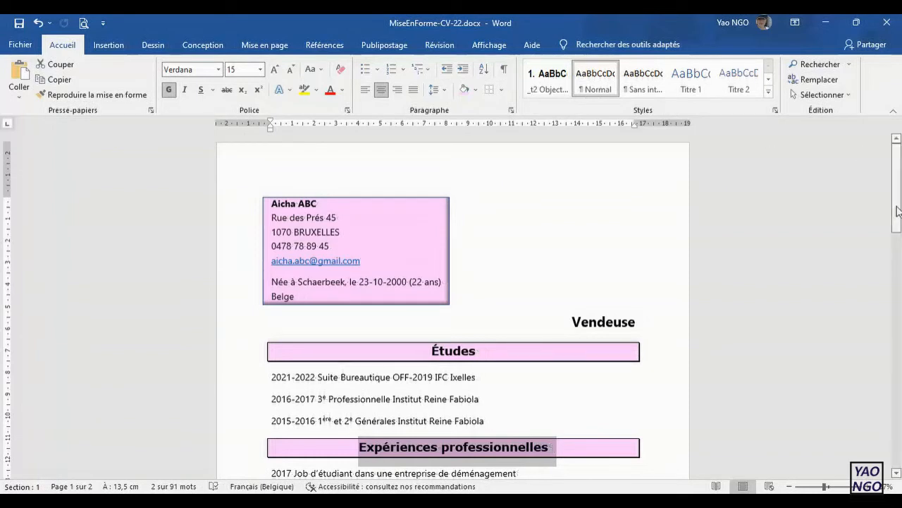
left_click(503, 68)
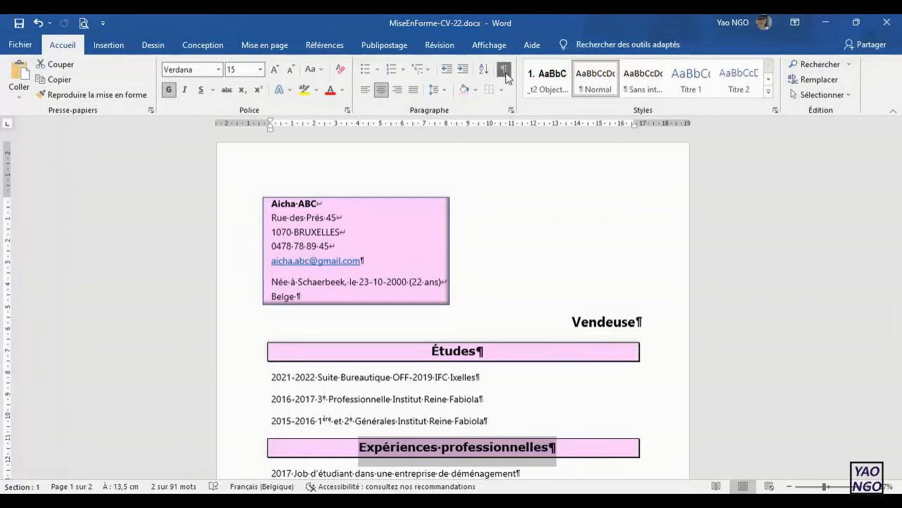
mouse_move(899, 222)
left_mouse_down()
mouse_move(898, 331)
mouse_move(897, 233)
left_mouse_up()
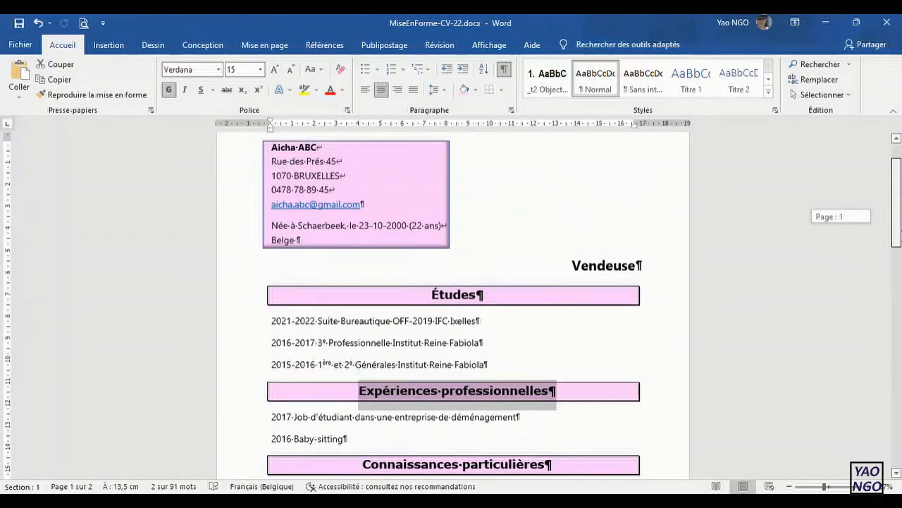
left_click(518, 252)
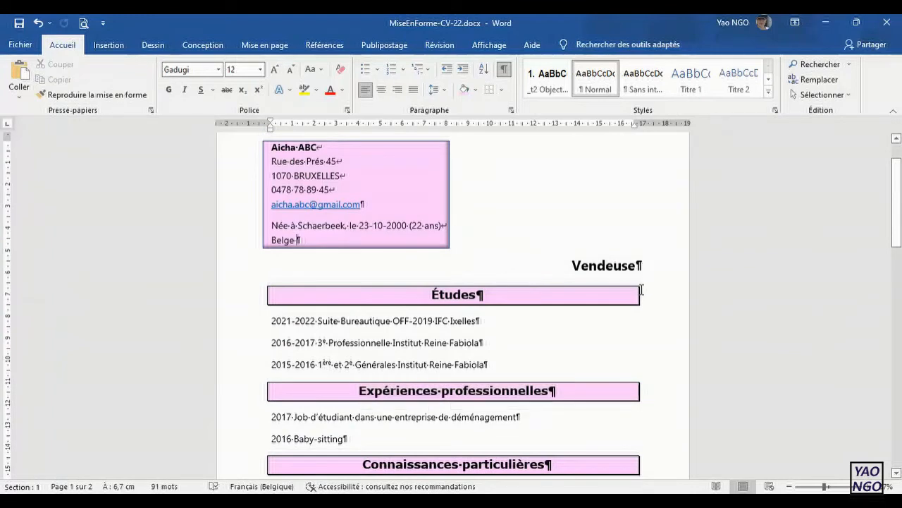
left_click_drag(899, 254, 896, 226)
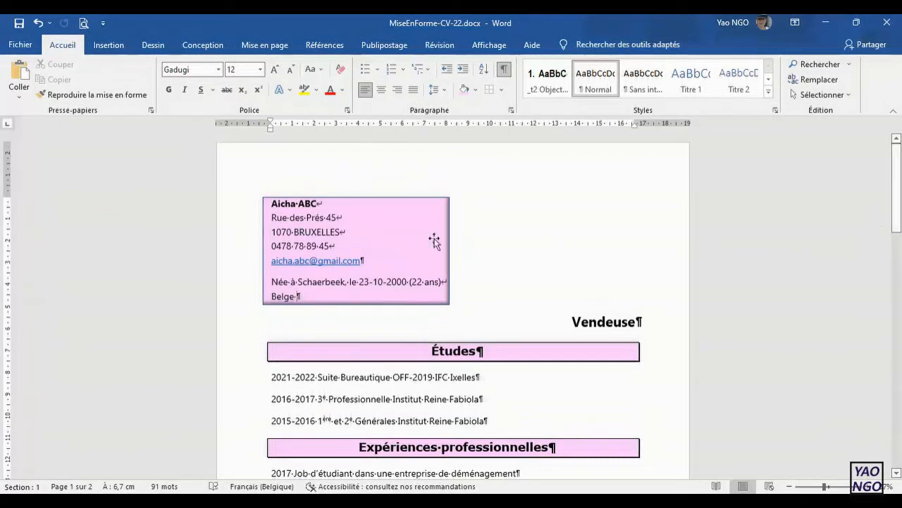
left_click(406, 239)
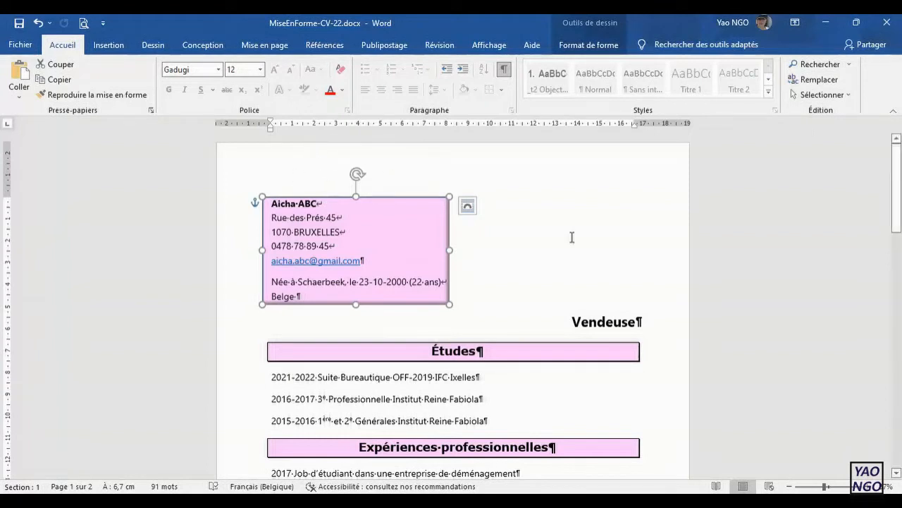
left_click(517, 375)
key("Return")
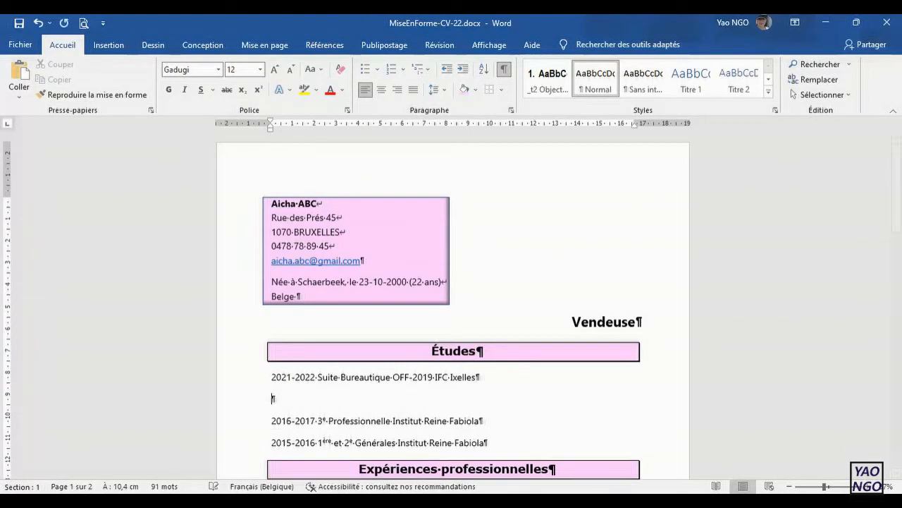
key("BackSpace")
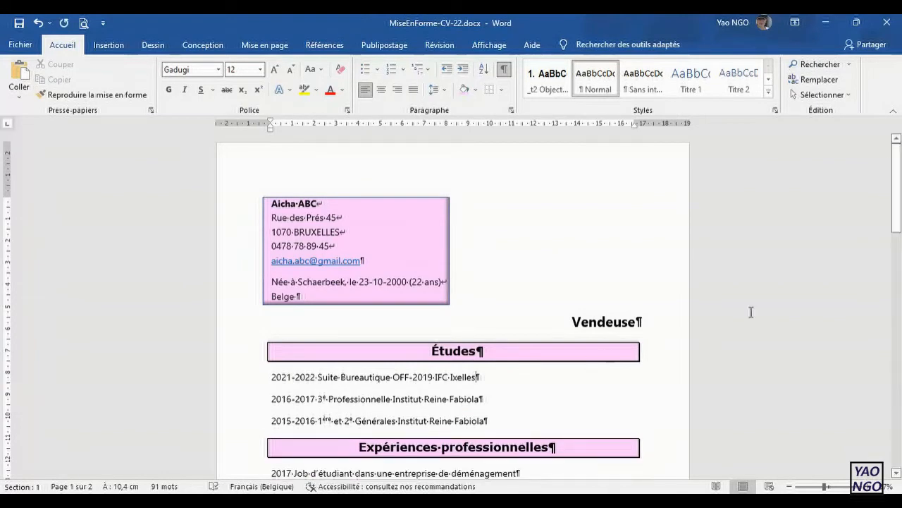
- Set custom top and bottom page margins of 2,3 cm for the whole document
mouse_move(897, 240)
left_mouse_down()
mouse_move(897, 352)
mouse_move(896, 230)
left_mouse_up()
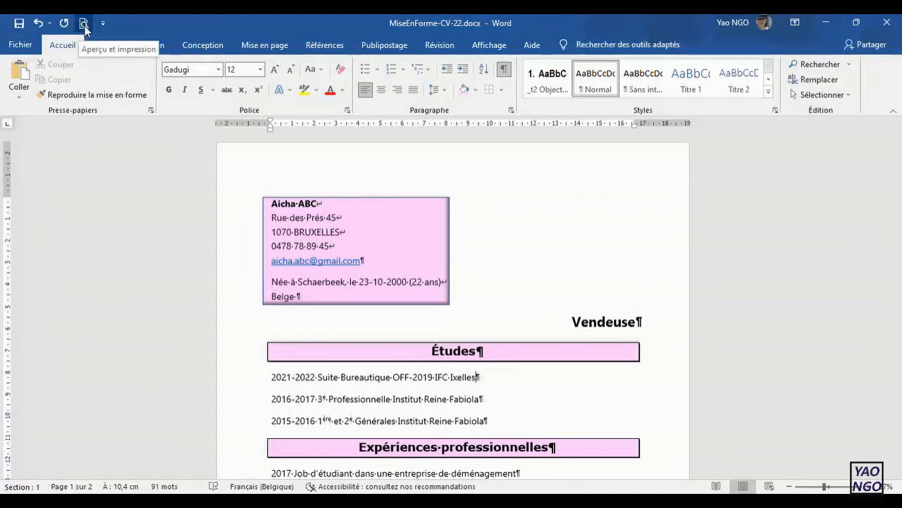
left_click(262, 47)
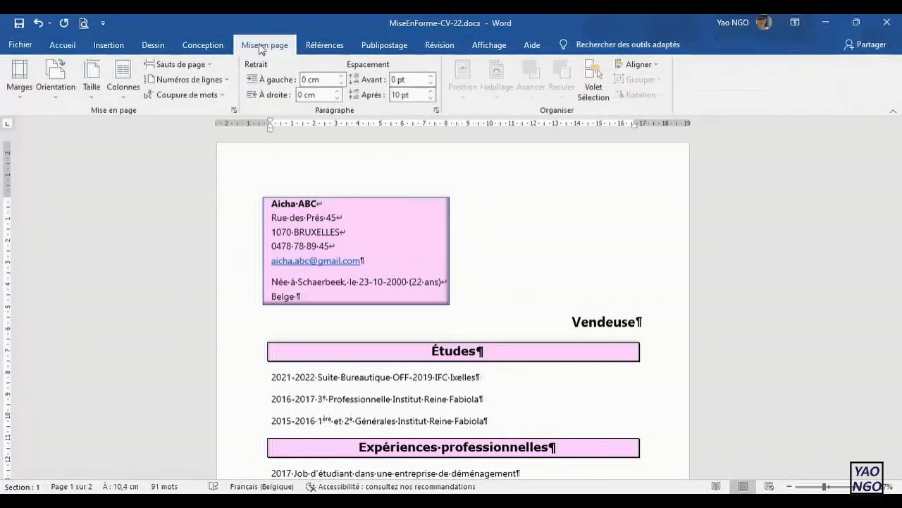
left_click(21, 81)
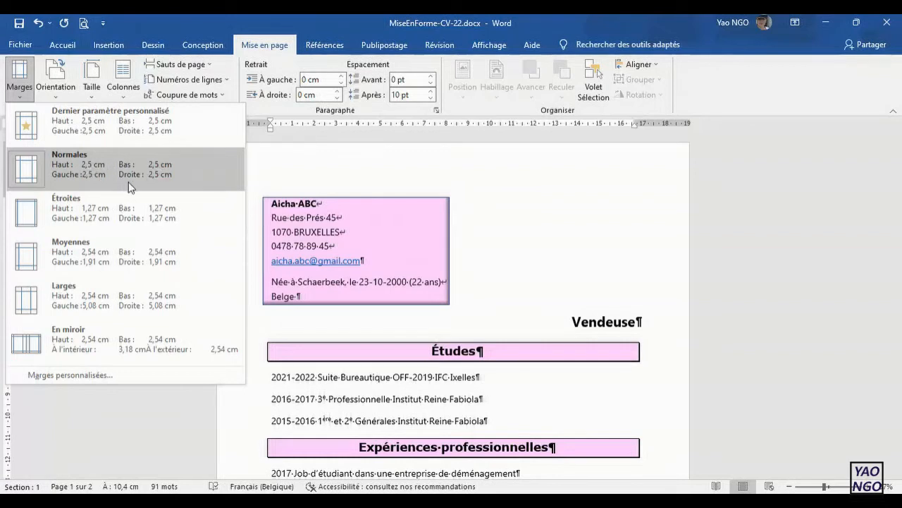
left_click(98, 379)
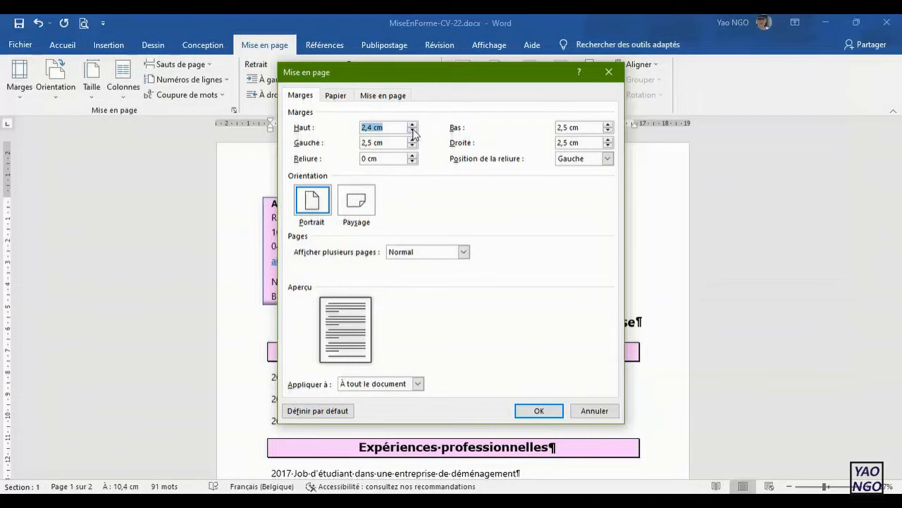
left_click(607, 131)
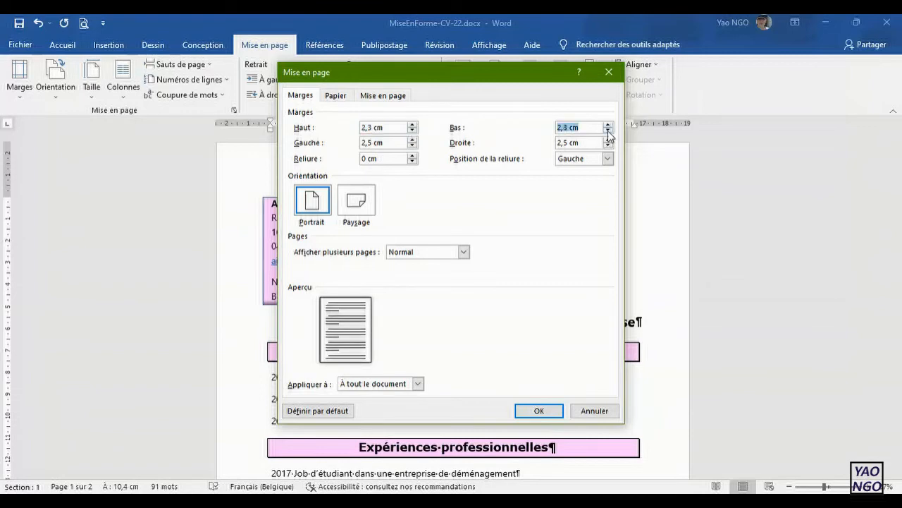
left_click(554, 411)
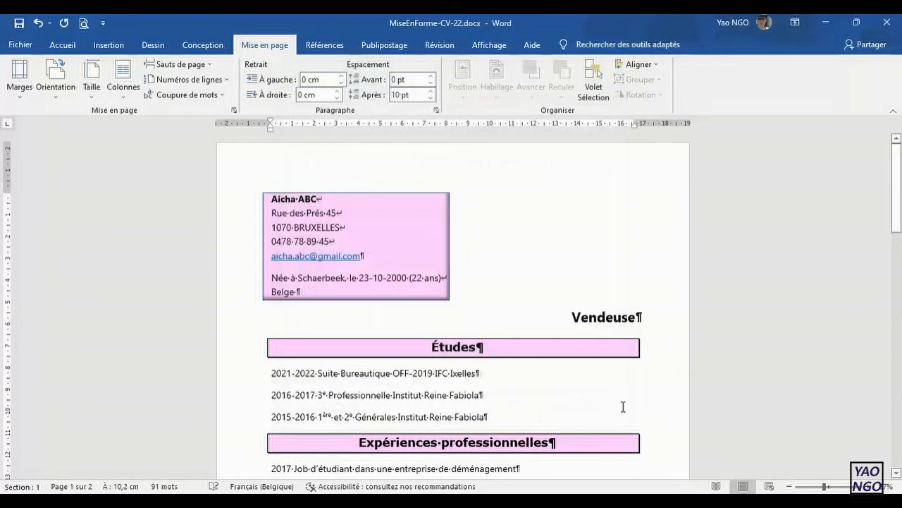
- Set custom top and bottom page margins of 2 cm for the whole document
mouse_move(900, 218)
left_mouse_down()
mouse_move(900, 310)
mouse_move(900, 213)
left_mouse_up()
left_click(20, 79)
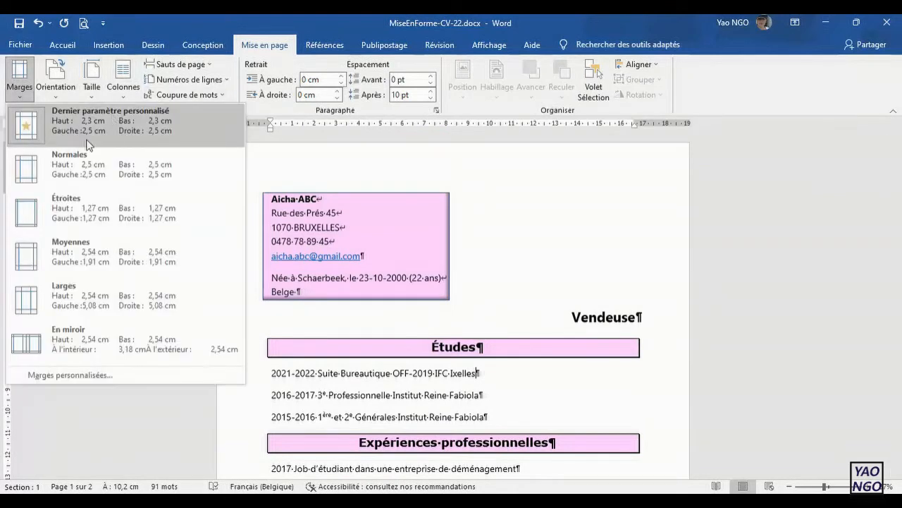
left_click(93, 371)
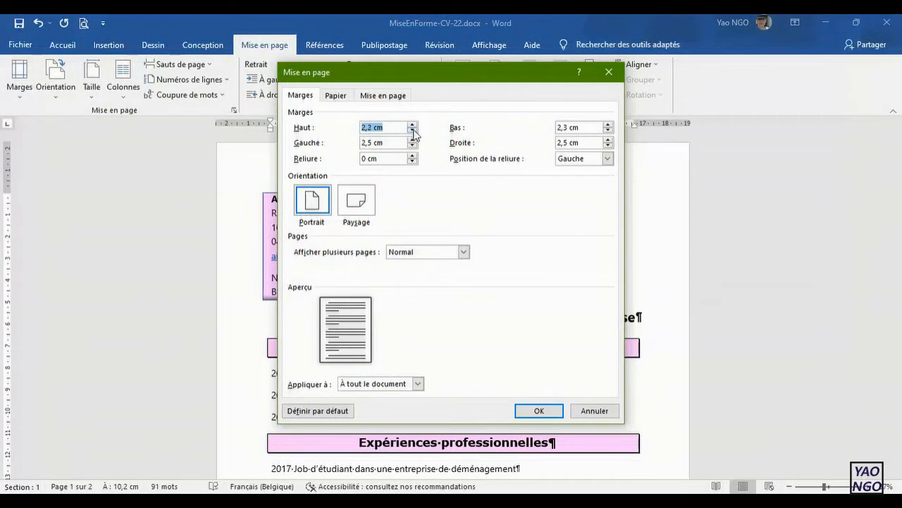
left_click(412, 131)
left_click(608, 131)
left_click(608, 131)
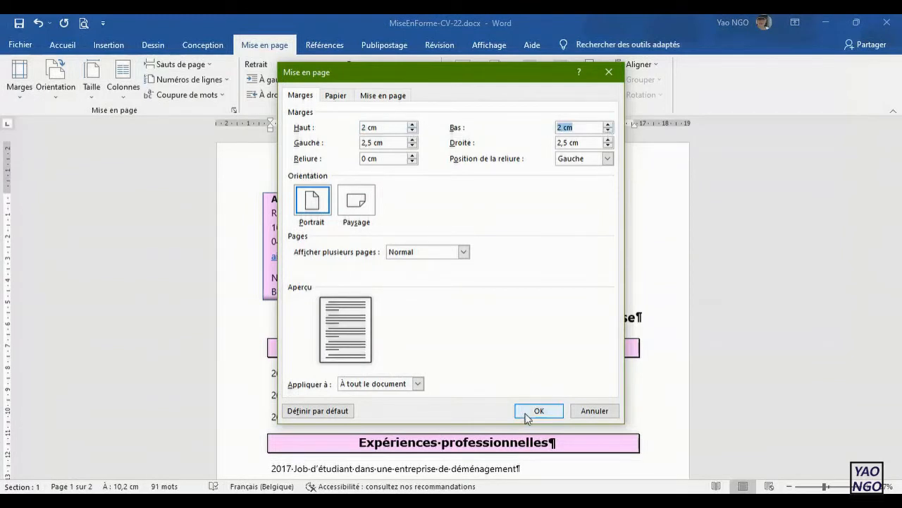
left_click(533, 411)
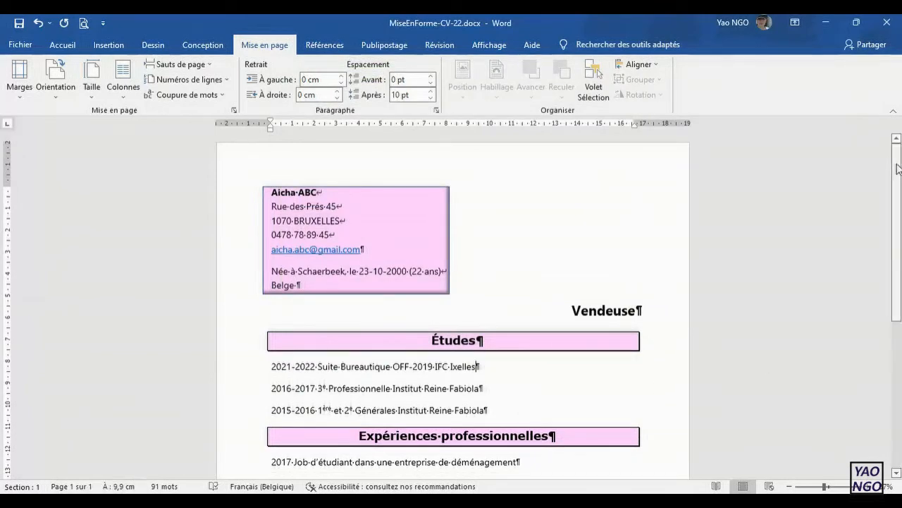
- Check the CV's page fit on screen and in the print preview, and compare its Études entries with the model CV
scroll(901, 293, "down", 6)
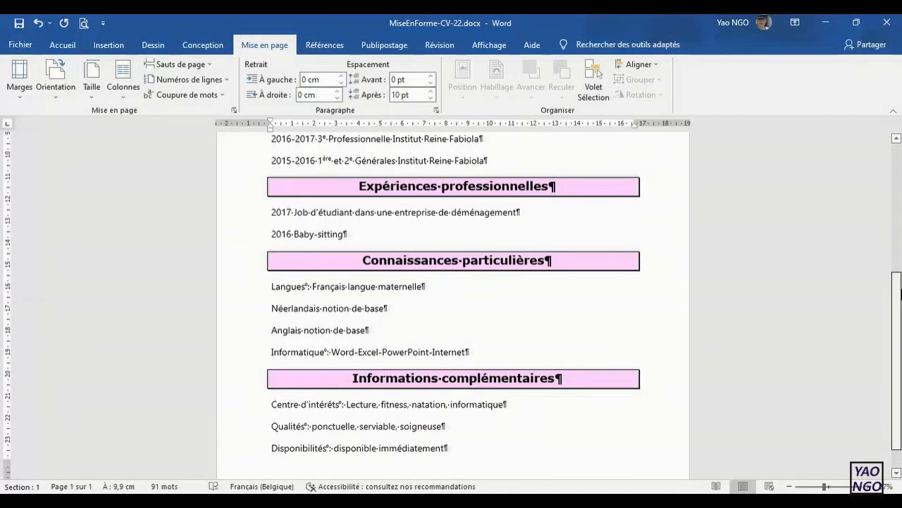
scroll(901, 293, "up", 6)
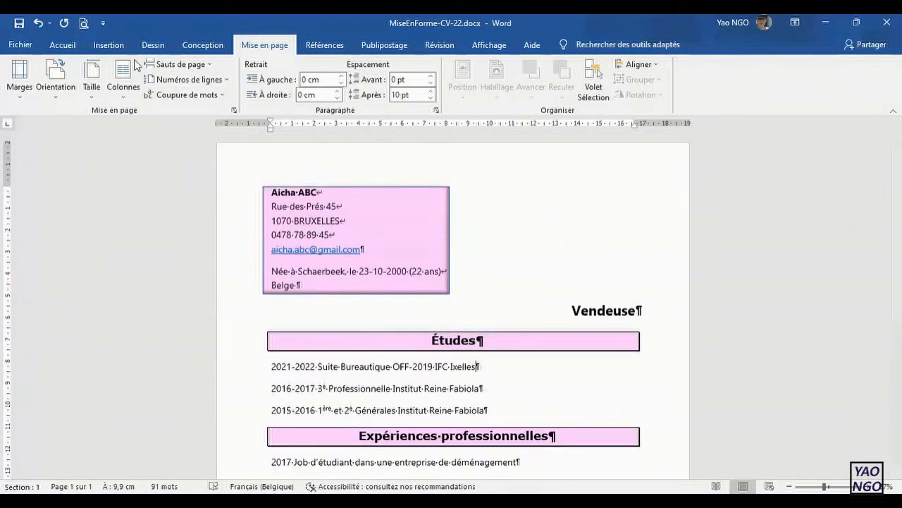
left_click(83, 24)
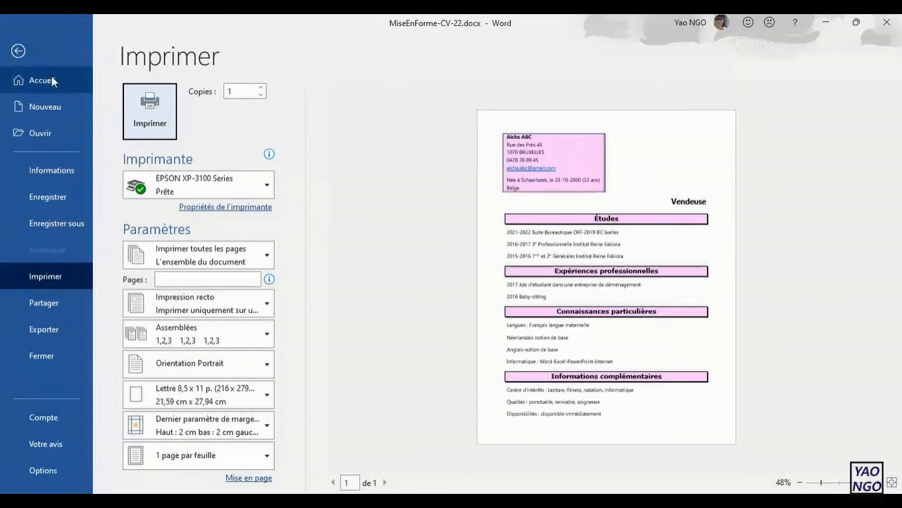
left_click(18, 52)
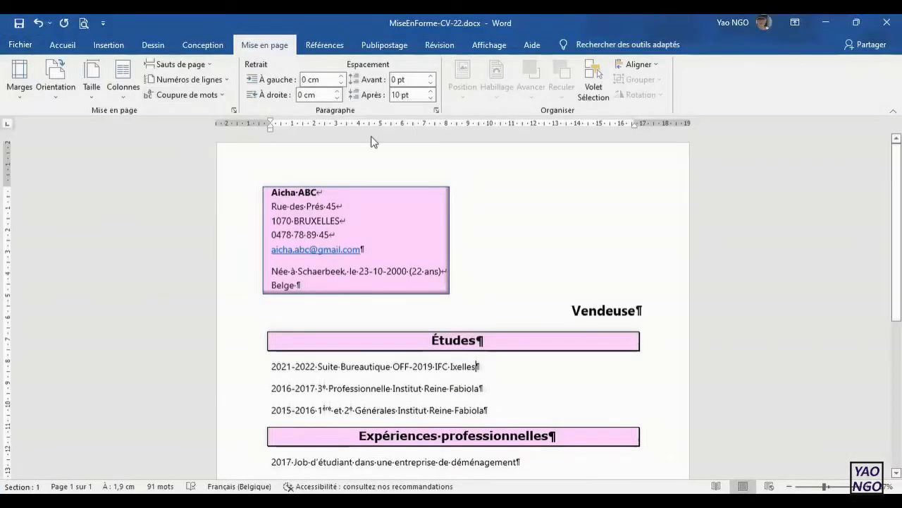
scroll(899, 220, "down", 3)
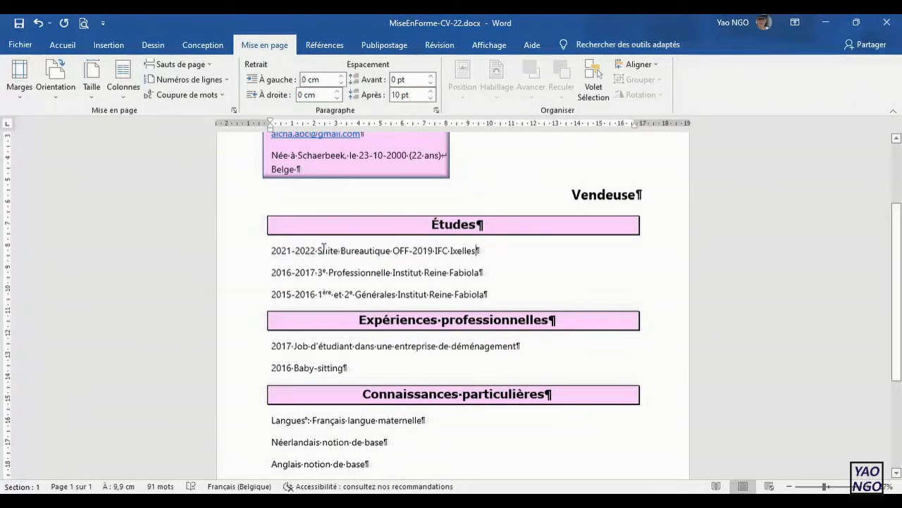
left_click(852, 29)
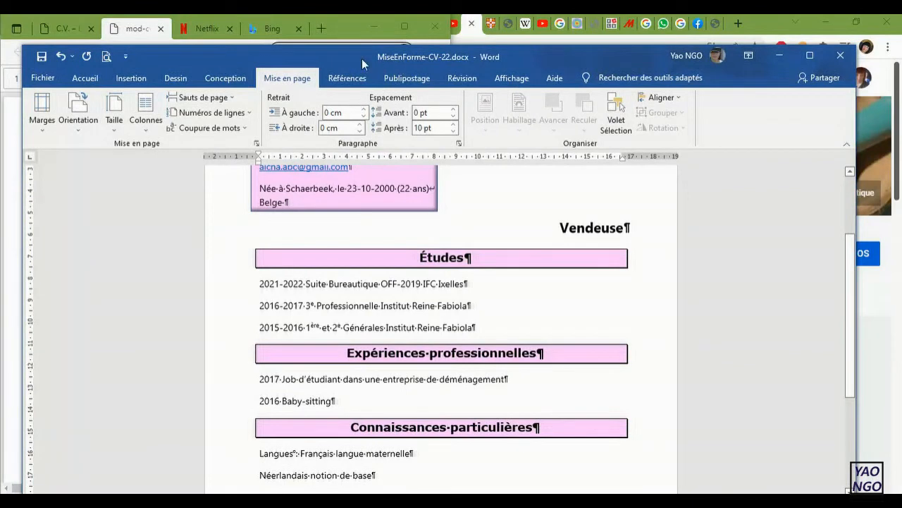
left_click_drag(258, 60, 454, 56)
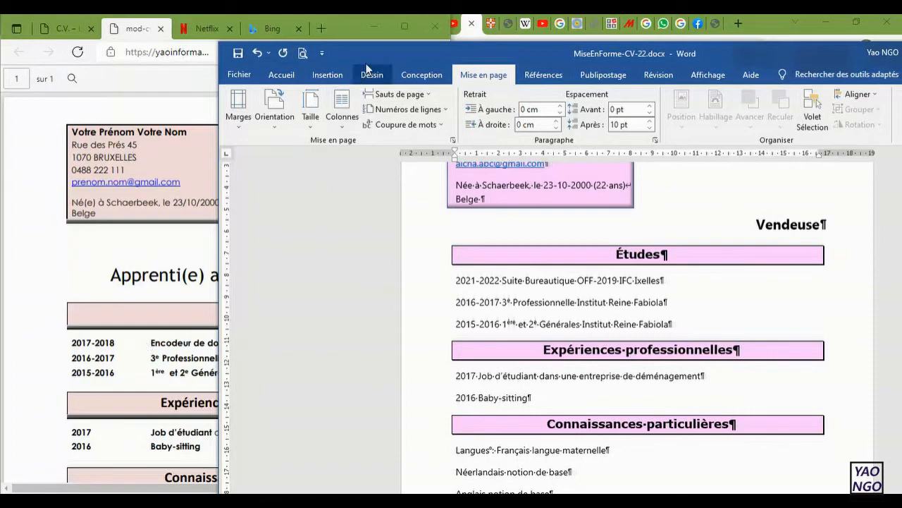
left_click_drag(370, 51, 218, 56)
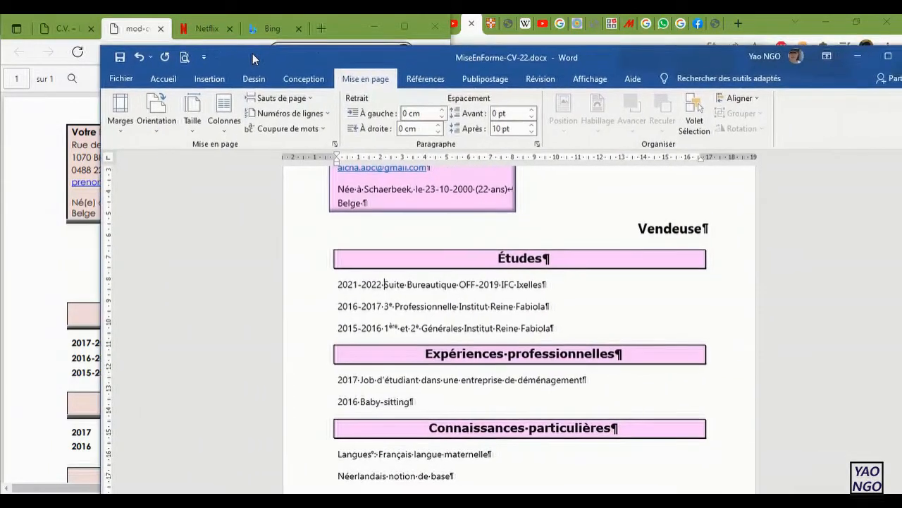
left_click(887, 55)
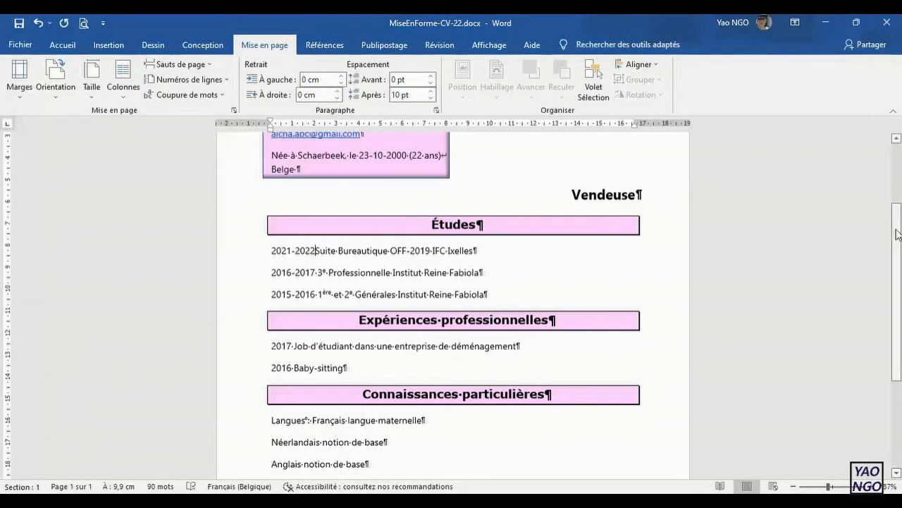
- Add a left tab stop at about 4.5 cm to the 2021-2022 line and replace the space after the years with a tab
scroll(899, 242, "down", 1)
left_click_drag(900, 242, 900, 287)
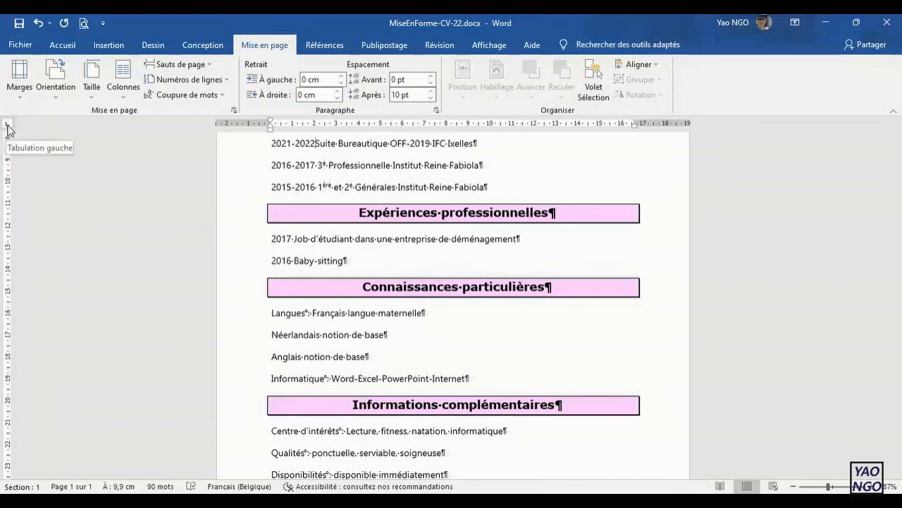
left_click(370, 125)
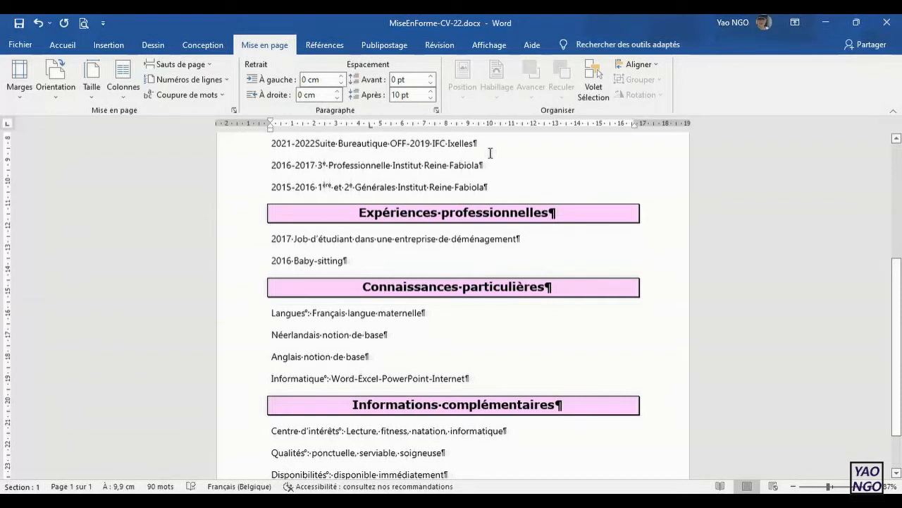
key("Tab")
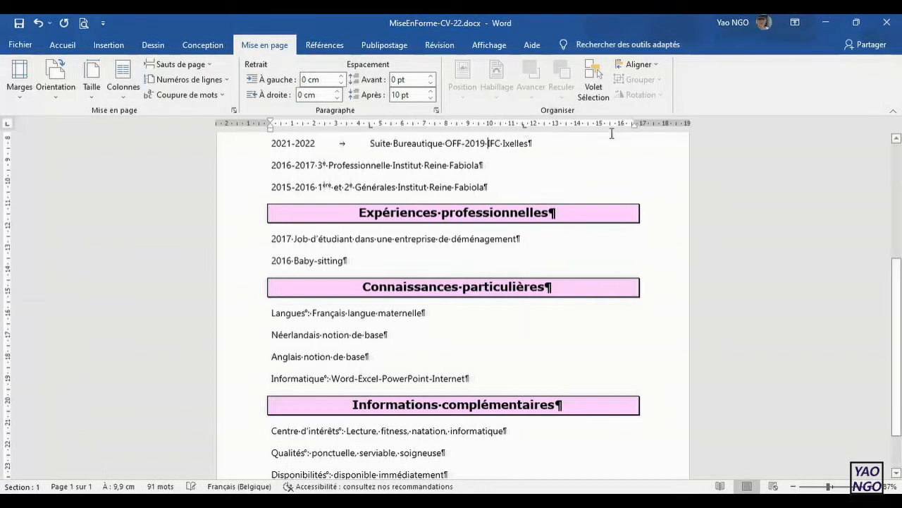
- Align "IFC Ixelles" in the 2021-2022 line to a left tab stop at about 11.5 cm by inserting a tab before it
left_click(543, 144)
left_click(500, 144)
left_click(488, 144)
key("Tab")
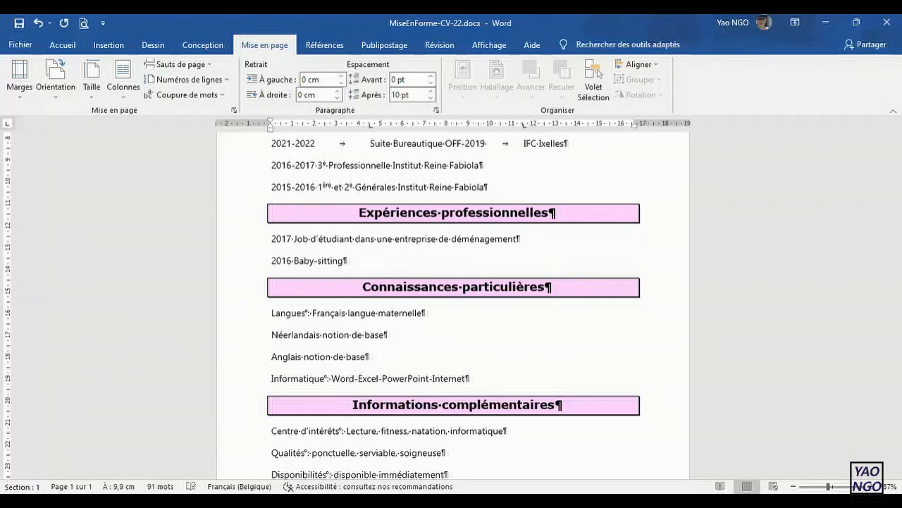
- Add a left tab stop at about 4.5 cm to the 2016-2017 line and insert a tab before "3e Professionnelle"
left_click(319, 164)
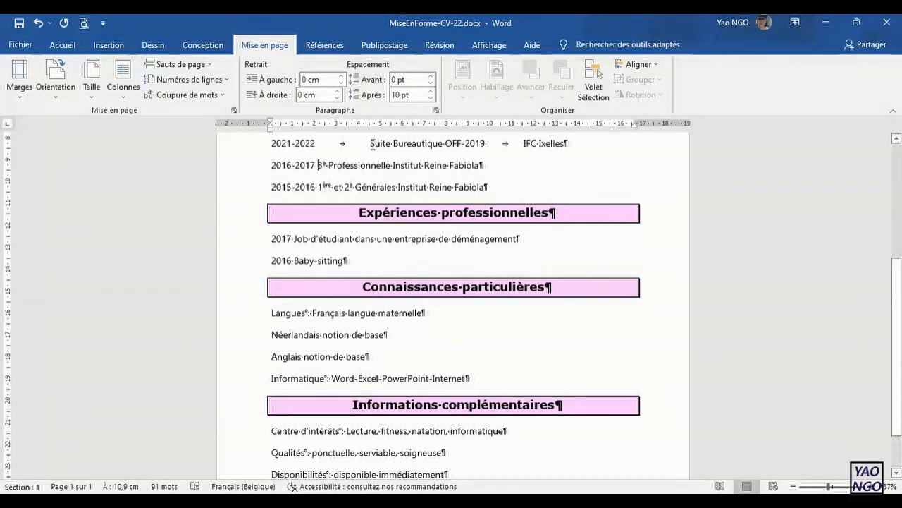
left_click(402, 146)
left_click(319, 164)
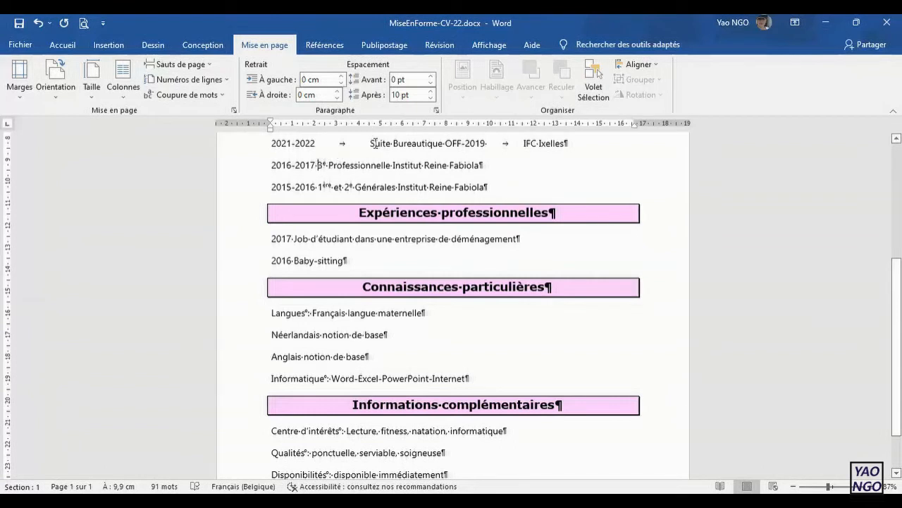
left_click(371, 124)
key("Tab")
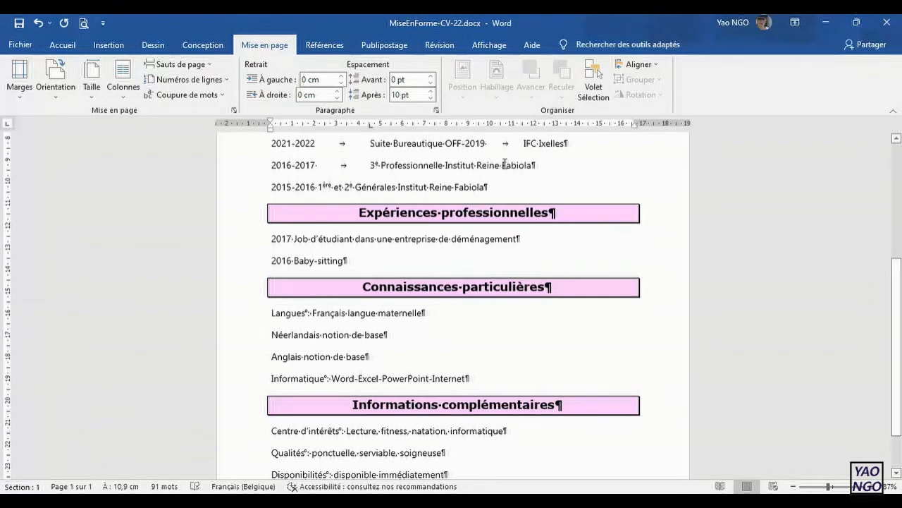
- Add a left tab stop at about 11.5 cm to the 2016-2017 line and insert a tab before "Institut Reine Fabiola"
left_click(447, 164)
left_click(525, 143)
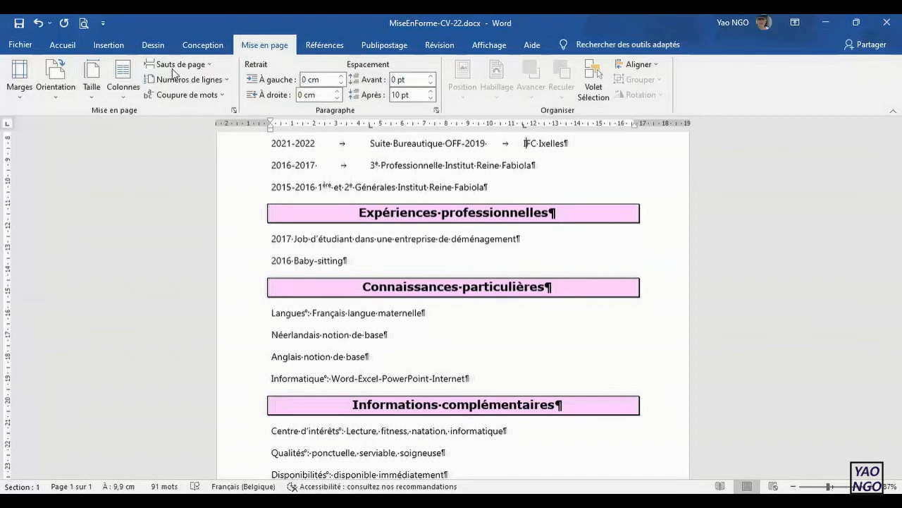
left_click(61, 47)
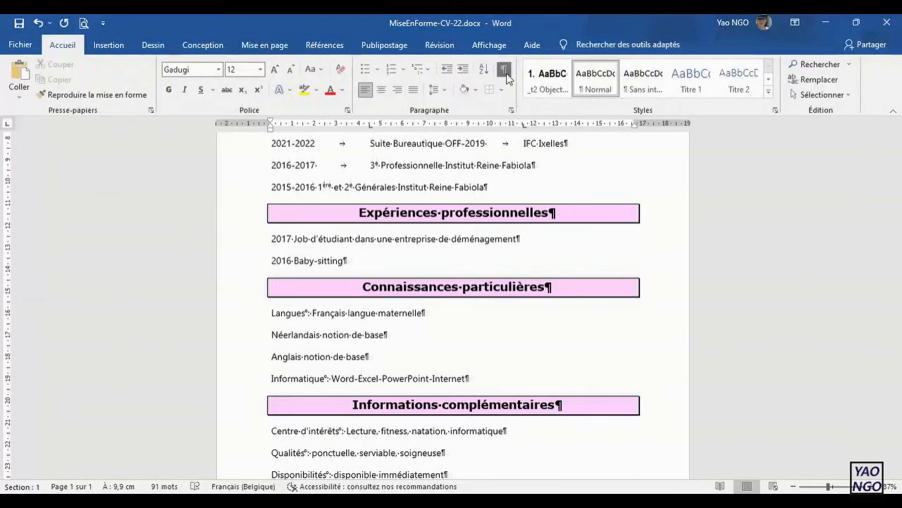
left_click(505, 69)
left_click(505, 69)
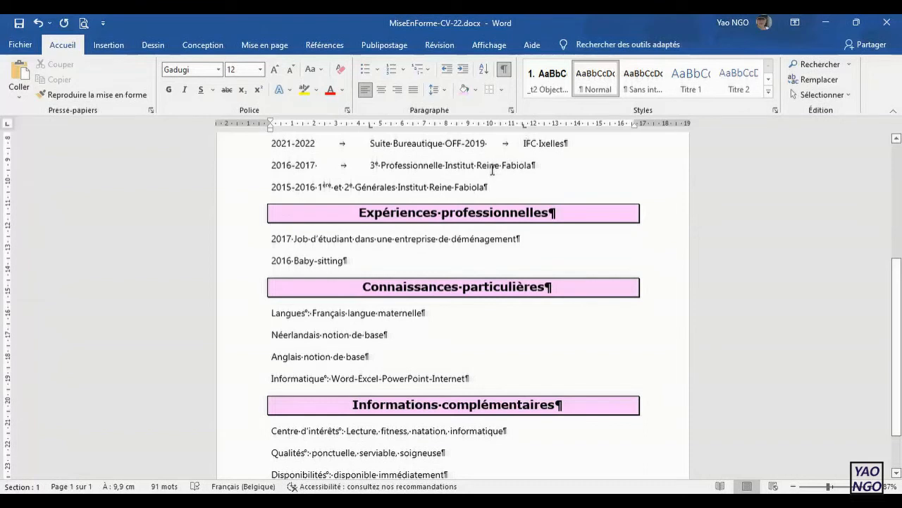
left_click(445, 166)
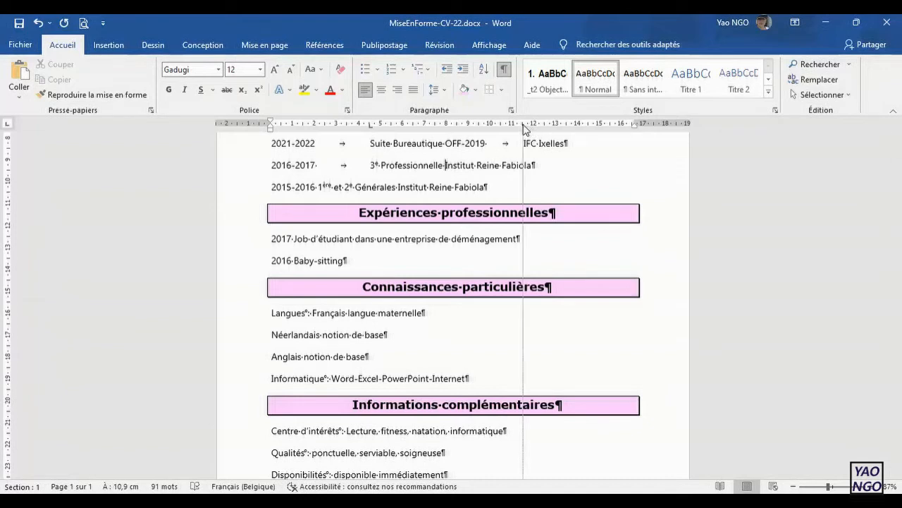
key("Tab")
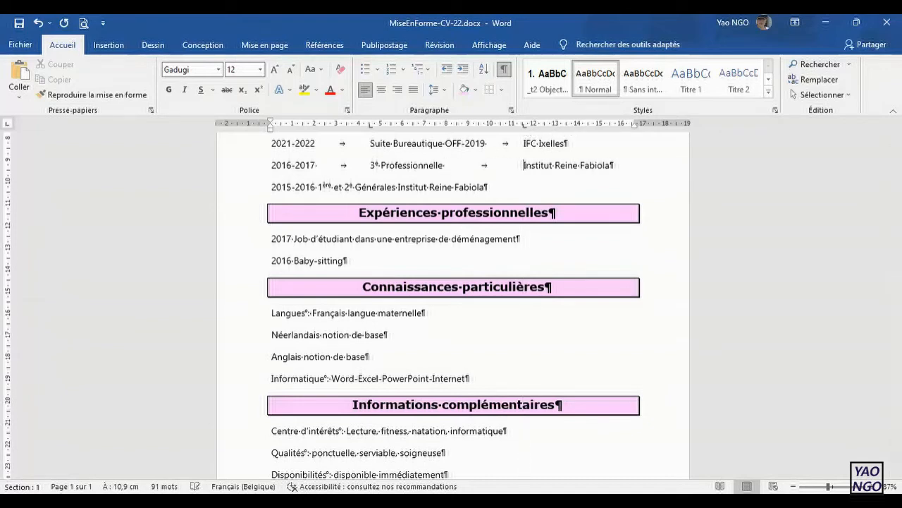
- Add a left tab stop at about 4.5 cm to the 2015-2016 line and insert a tab before "1ère et 2e Générales"
left_click(320, 185)
left_click(371, 125)
key("Tab")
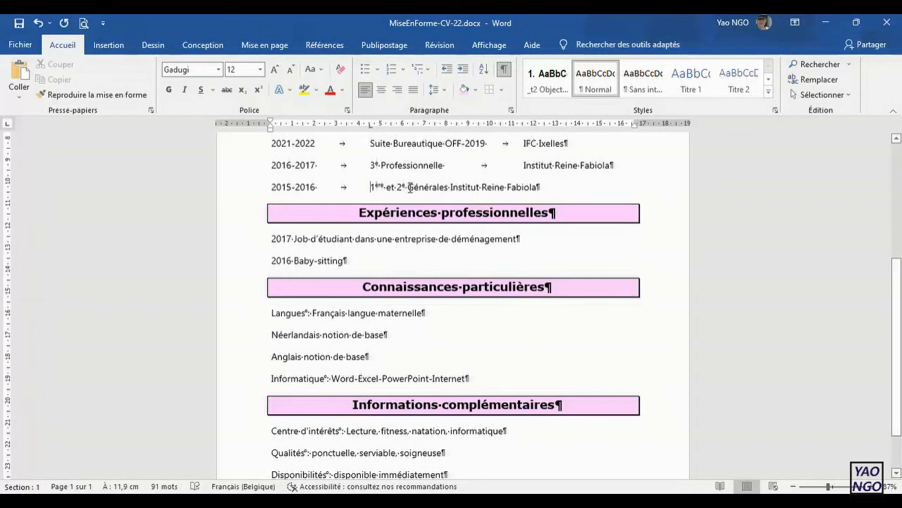
- Align "Institut Reine Fabiola" in the 2015-2016 line with a tab and a left tab stop placed at about 11.5 cm
left_click(449, 187)
left_click(544, 125)
key("Tab")
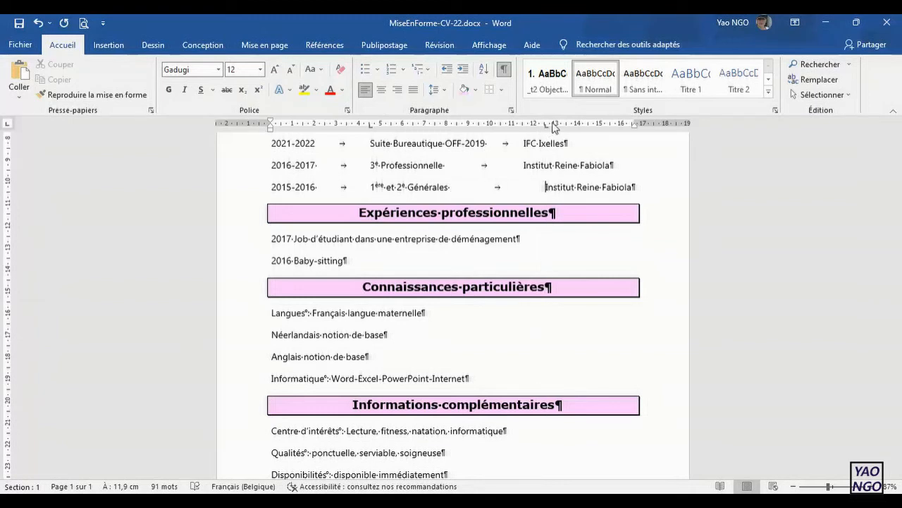
left_click_drag(546, 132, 524, 131)
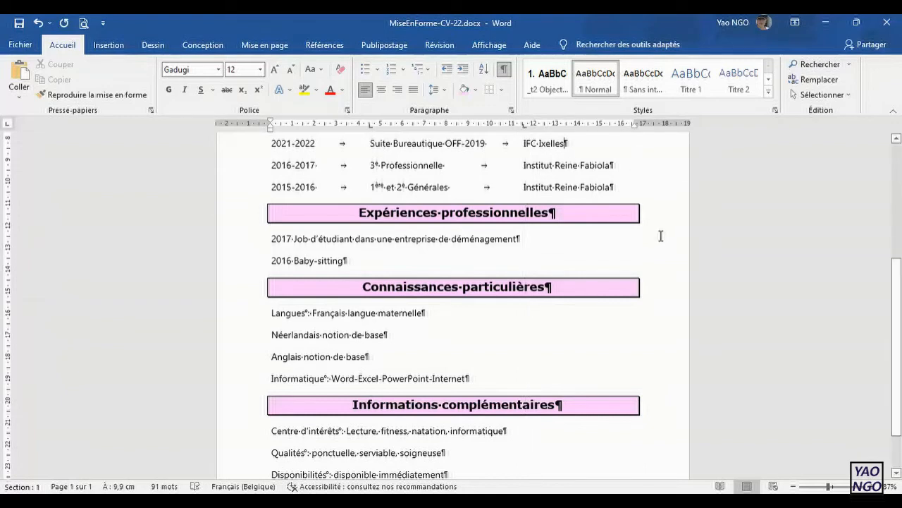
- Align the job descriptions in the 2017 and 2016 experience lines with a tab and a left tab stop at about 4.5 cm
left_click(297, 238)
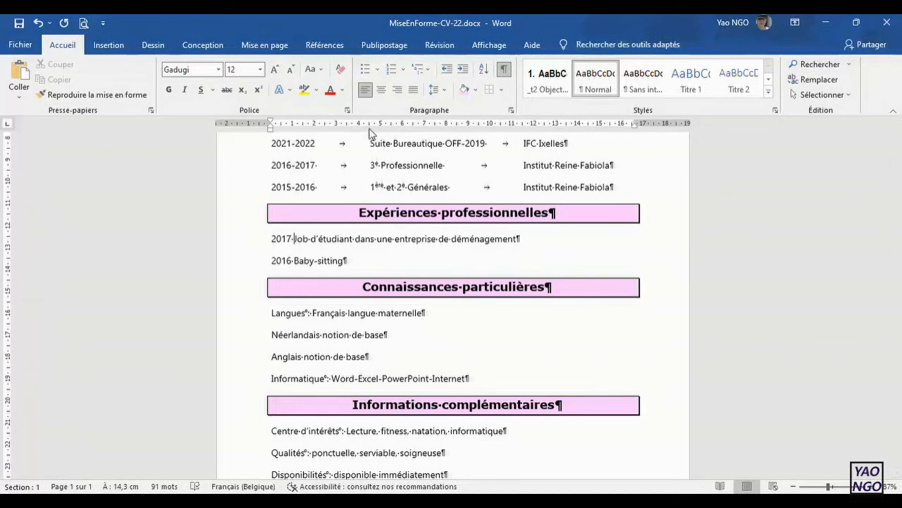
left_click(371, 126)
key("Tab")
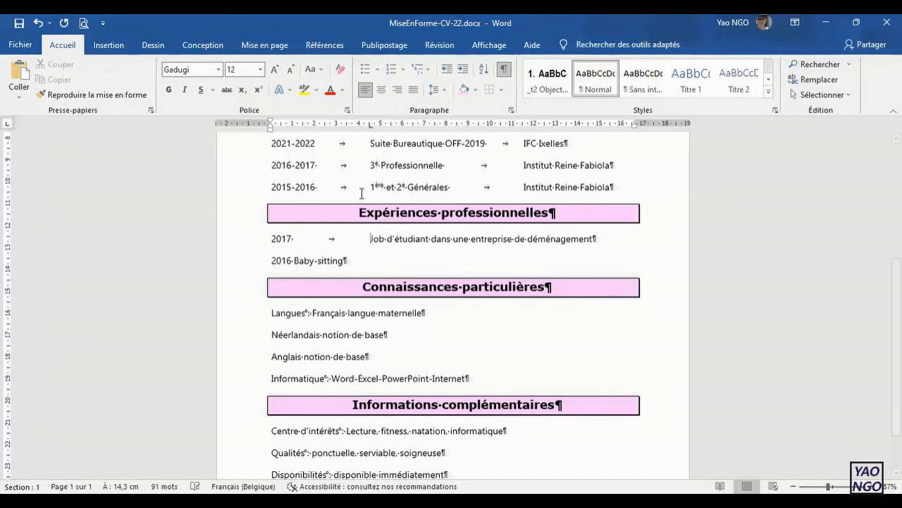
left_click(296, 261)
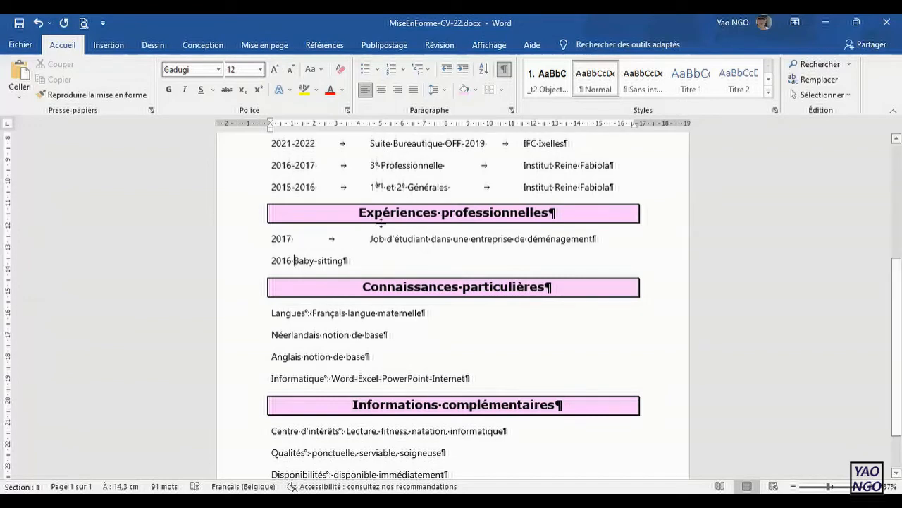
left_click(371, 127)
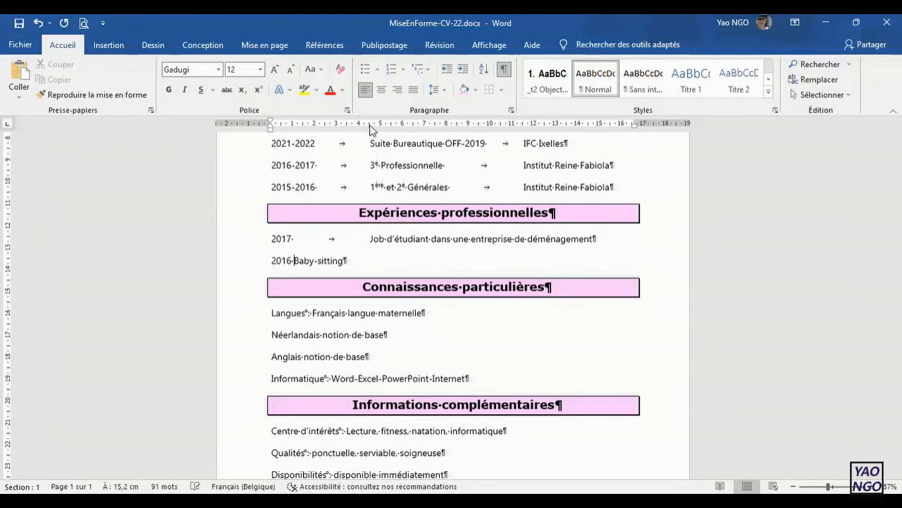
key("Tab")
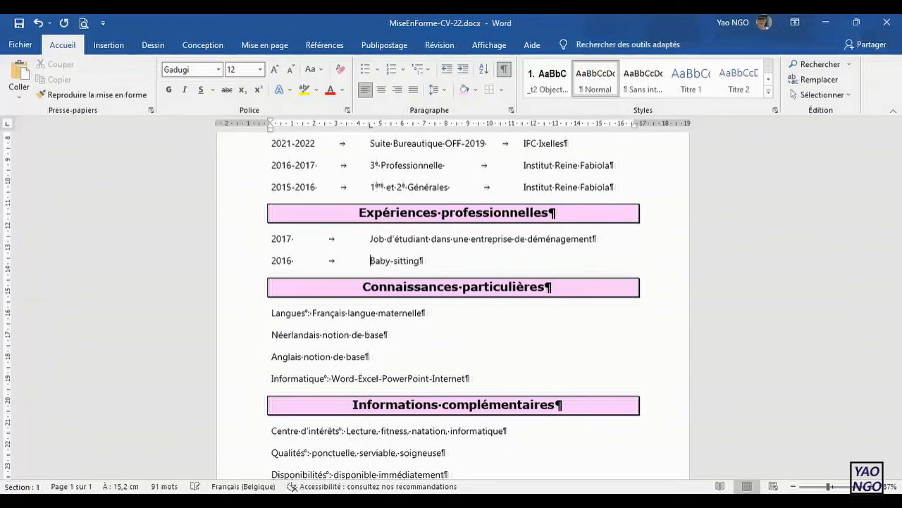
- Align "Français langue maternelle" and "Néerlandais notion de base" at a left tab stop of about 4.5 cm, inserting a tab before each
left_click(313, 314)
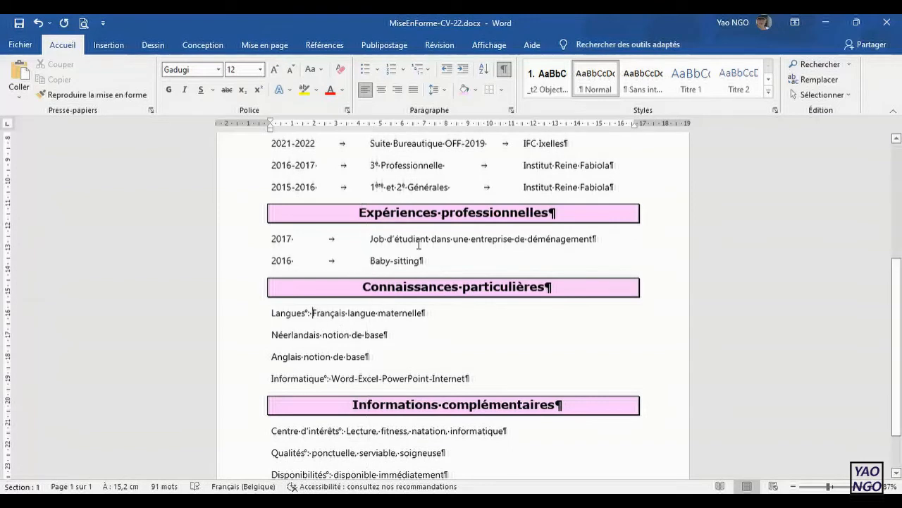
left_click(371, 126)
key("Tab")
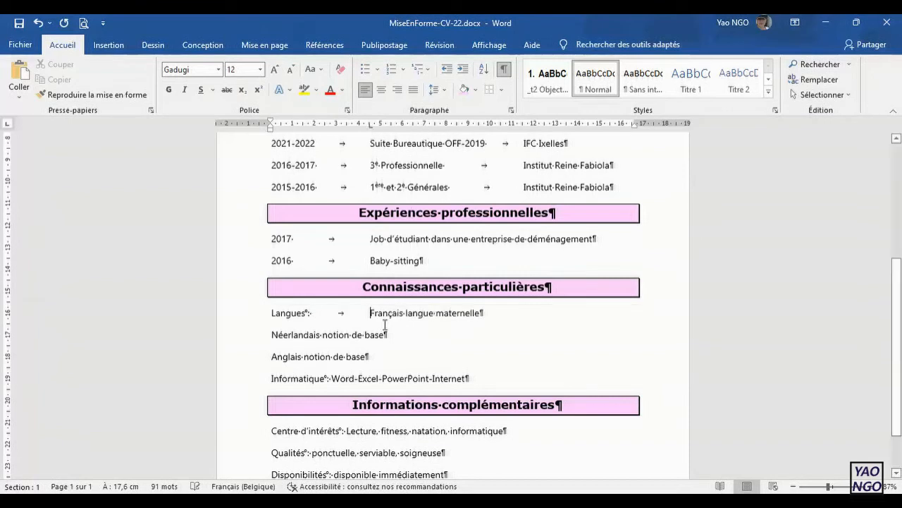
left_click(272, 334)
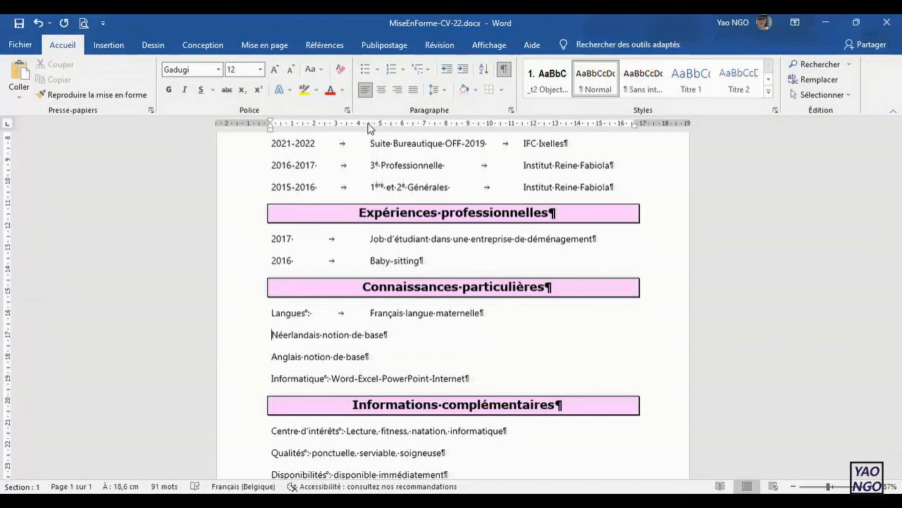
key("Tab")
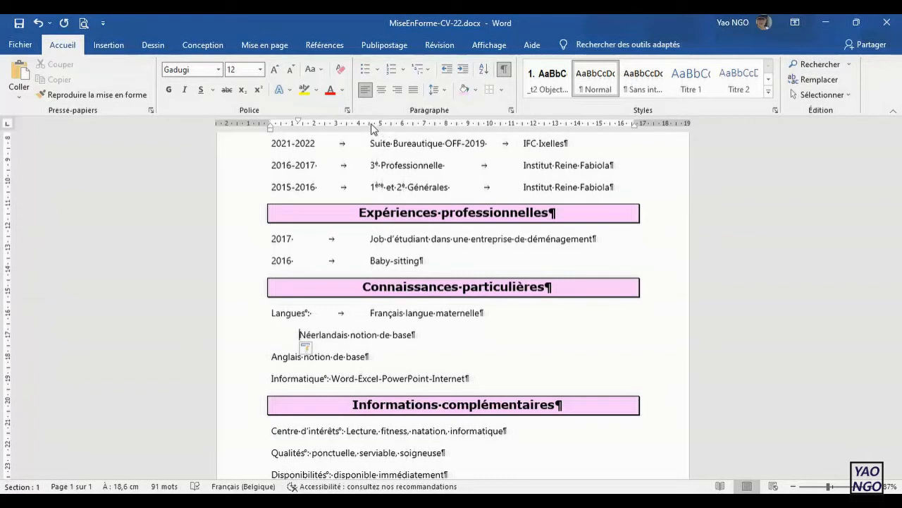
key("BackSpace")
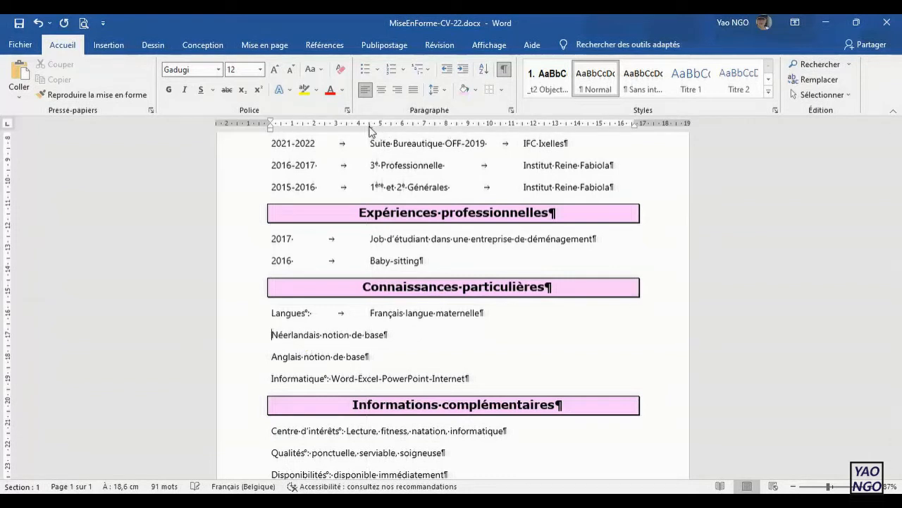
key("Tab")
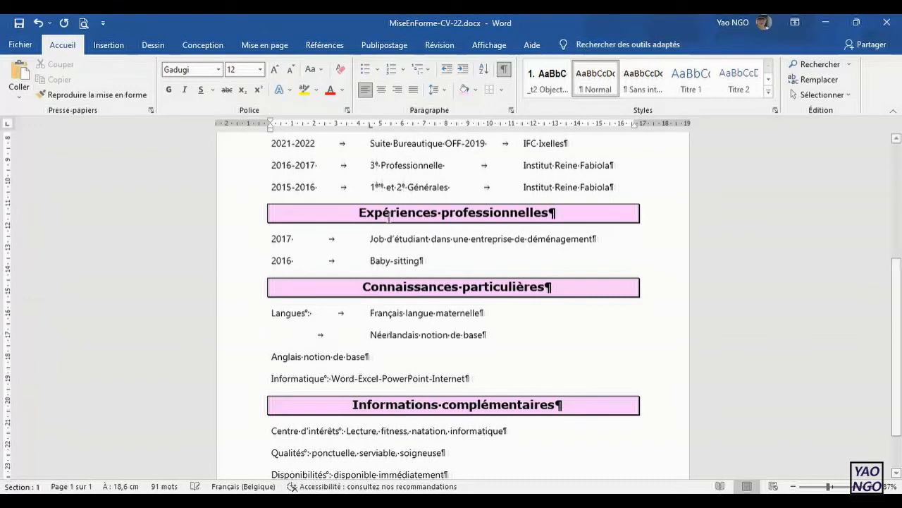
- In the Anglais line, add a left tab stop at about 4.5 cm, insert a tab before "notion" and capitalise it to "Notion"
left_click(304, 356)
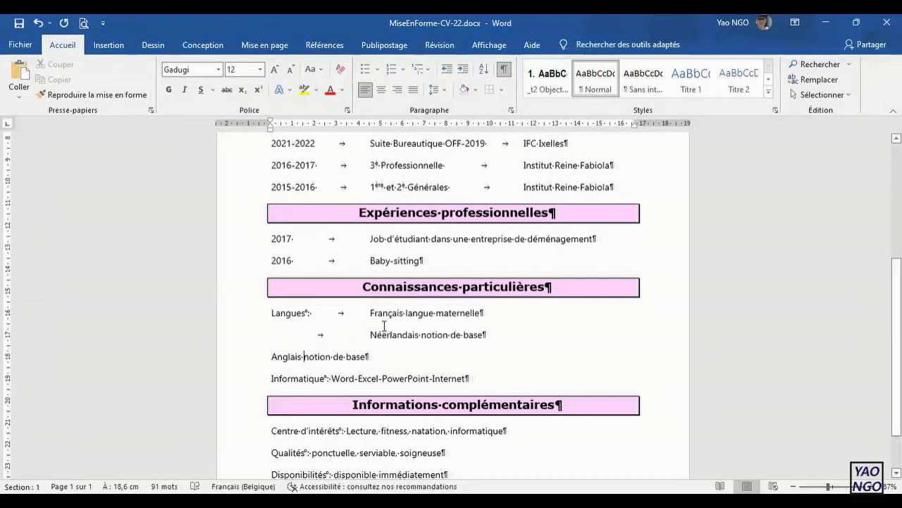
left_click(370, 125)
key("Tab")
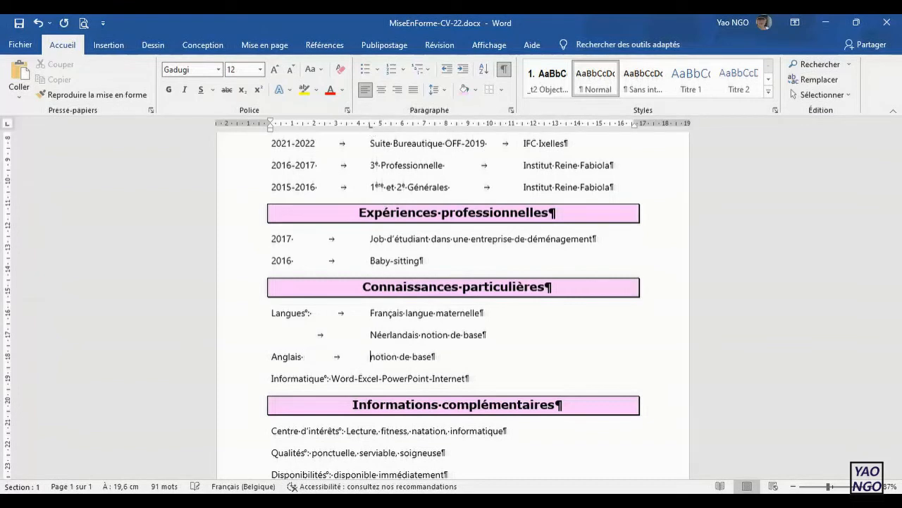
type("N")
key("Delete")
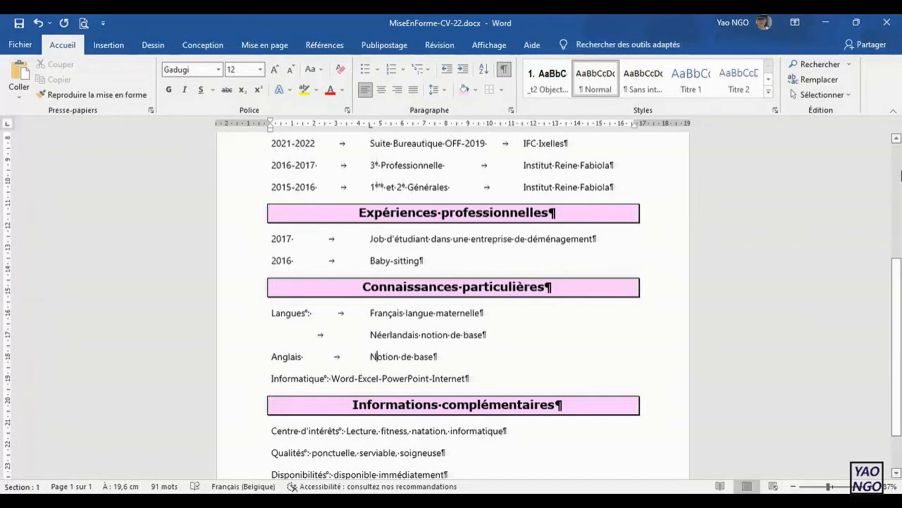
- Add a left tab stop at about 4.5 cm to the Informatique line and insert a tab before "Word-Excel-PowerPoint-Internet"
left_click(333, 378)
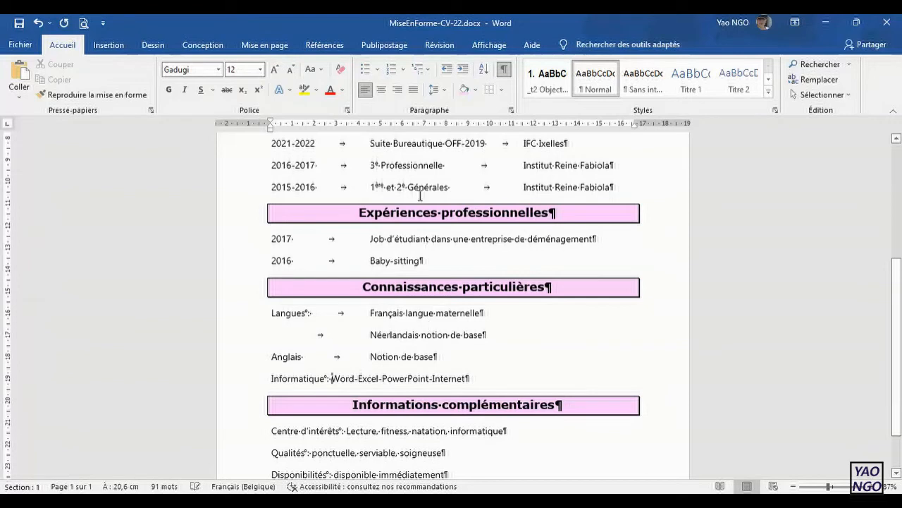
left_click(371, 124)
key("Tab")
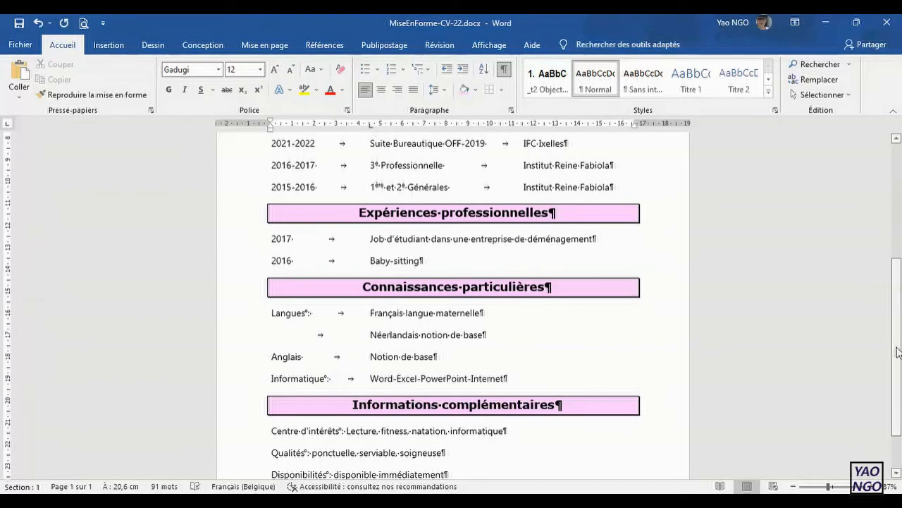
- Align the texts after "Centre d'intérêts", "Qualités" and "Disponibilités" with a tab and a left tab stop at about 4.5 cm on each line
scroll(896, 352, "down", 2)
left_click(347, 368)
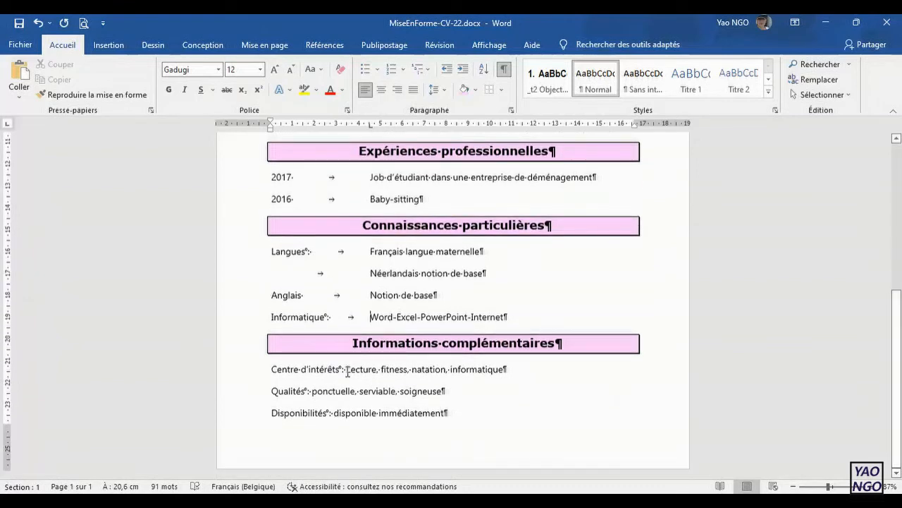
left_click(369, 125)
key("Tab")
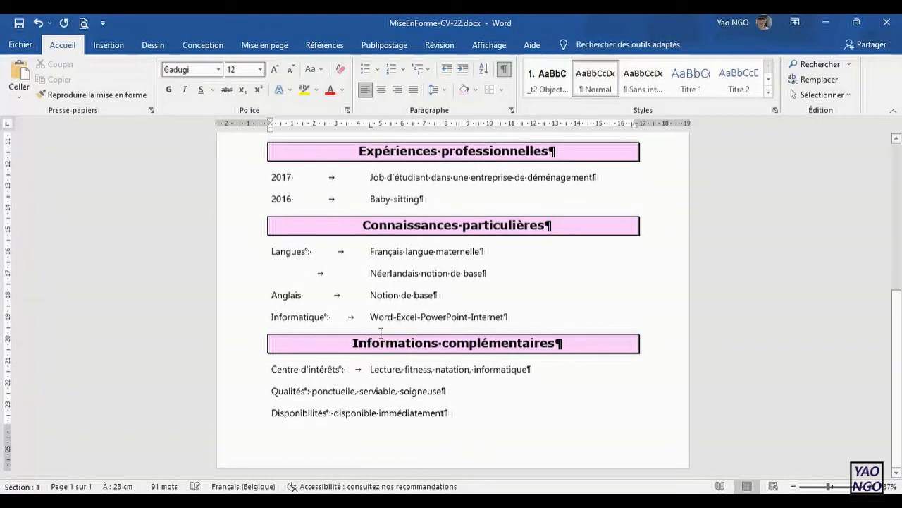
left_click(313, 391)
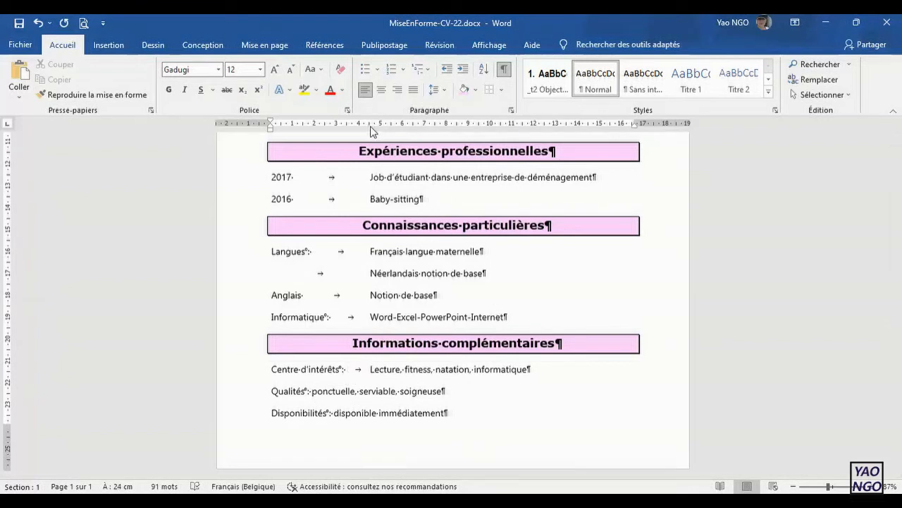
key("Tab")
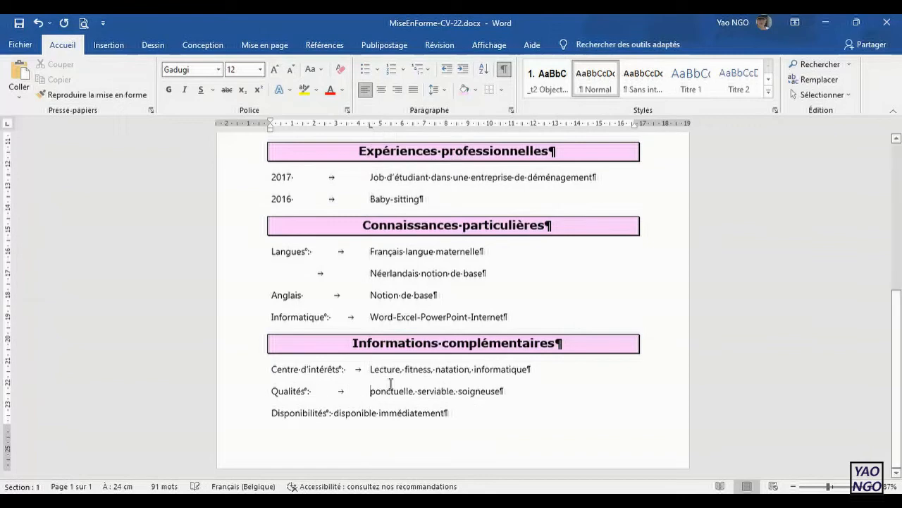
left_click(334, 416)
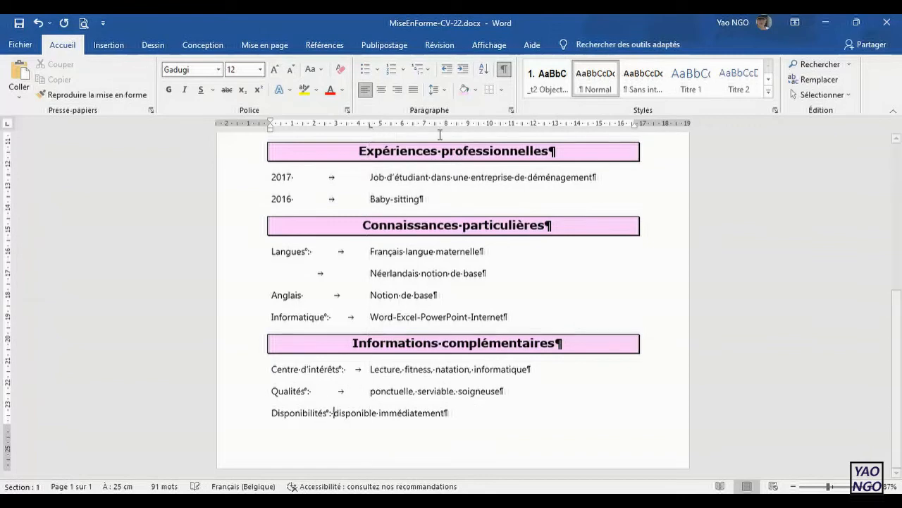
key("Tab")
- Capitalise the first letters of "Ponctuelle" in the Qualités line and "Disponible" in the Disponibilités line
left_click(372, 391)
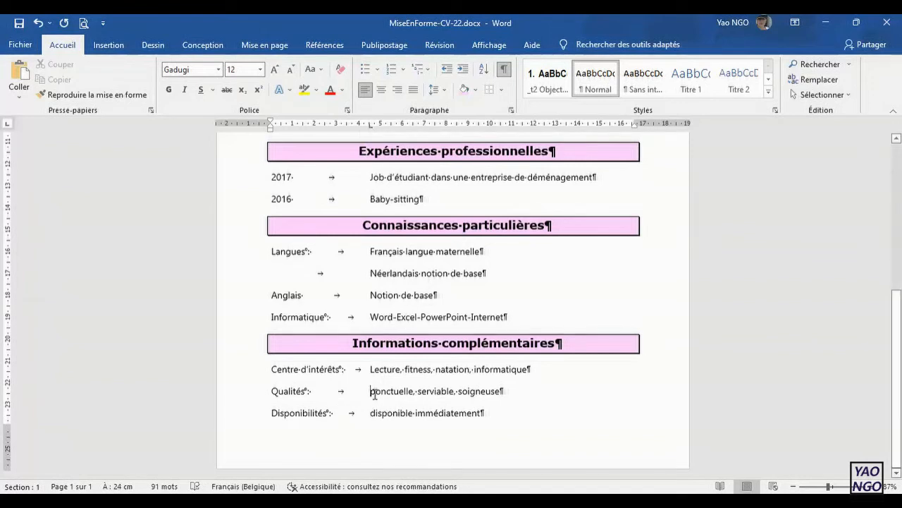
left_click_drag(375, 393, 370, 393)
key("shift+F3")
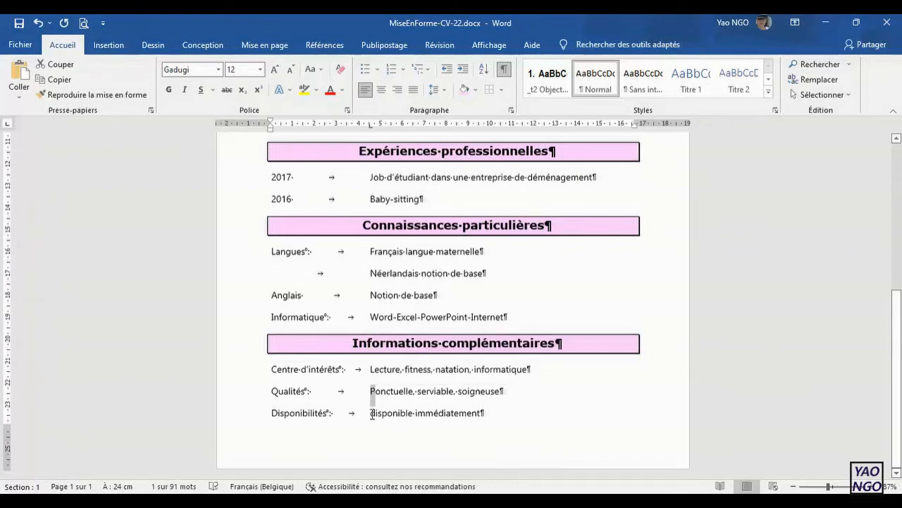
left_click(371, 413)
key("shift+F3")
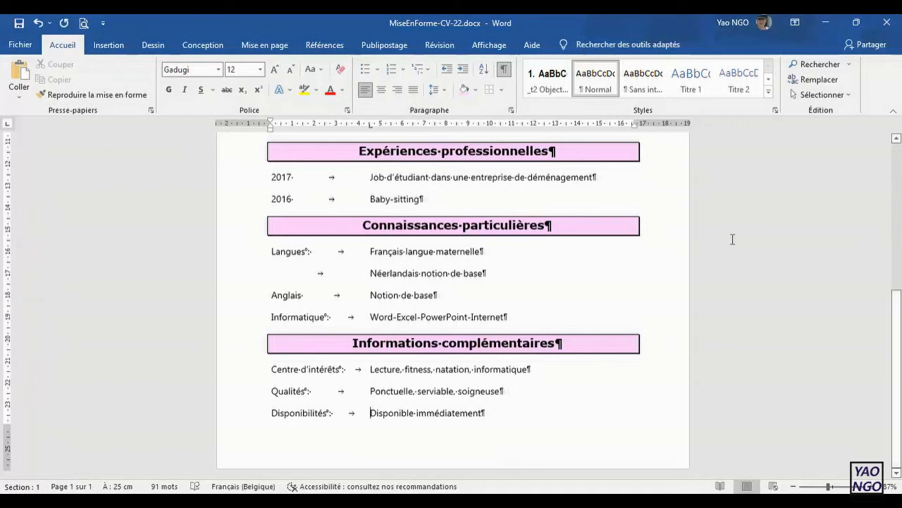
- Hide the formatting marks throughout the CV
left_click(504, 69)
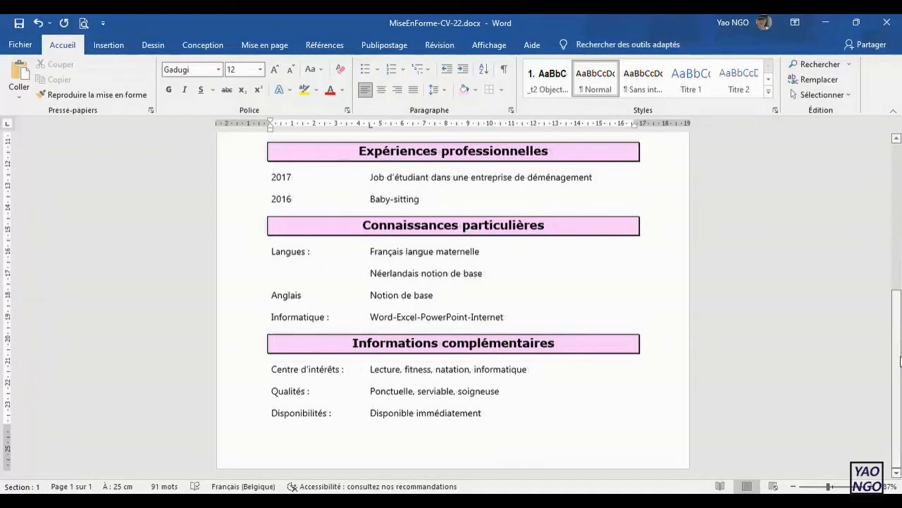
scroll(900, 317, "up", 2)
left_click_drag(901, 313, 899, 214)
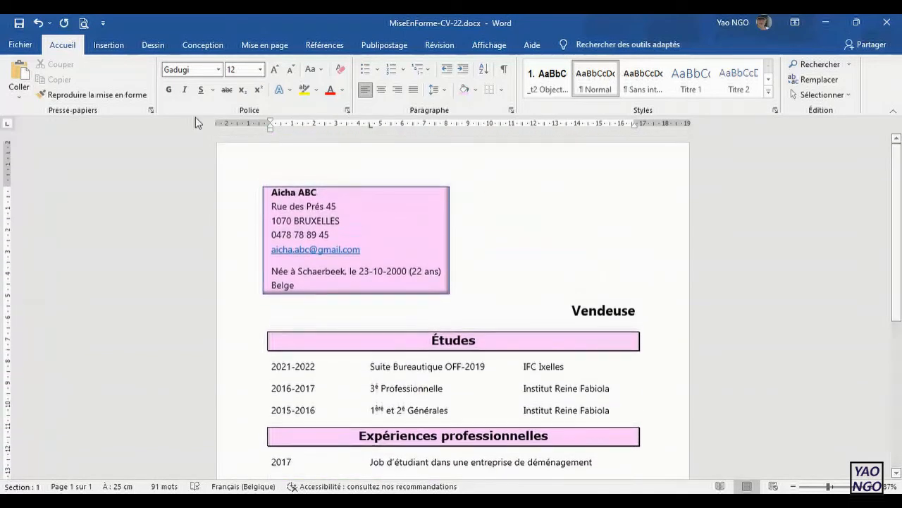
- Examine the CV's layout in the print preview enlarged to 91%, and return to the document
left_click(83, 24)
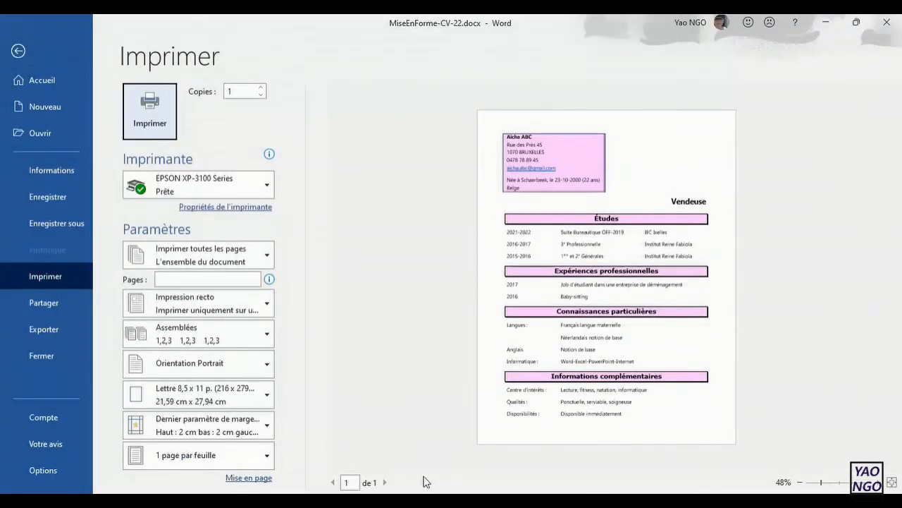
left_click(837, 485)
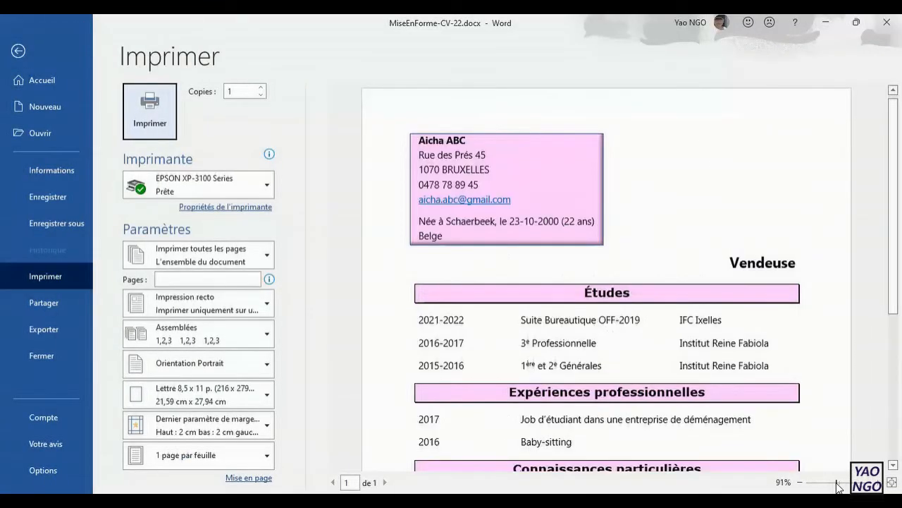
left_click_drag(893, 310, 894, 352)
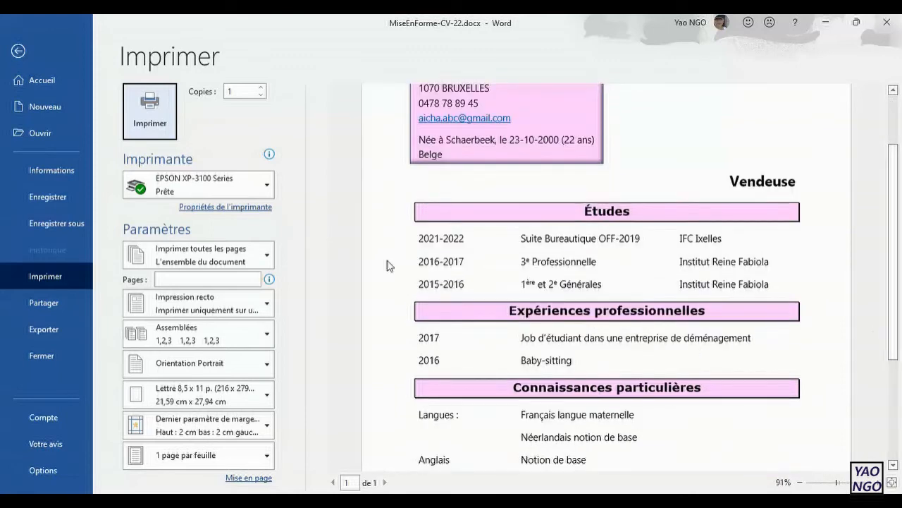
left_click(42, 81)
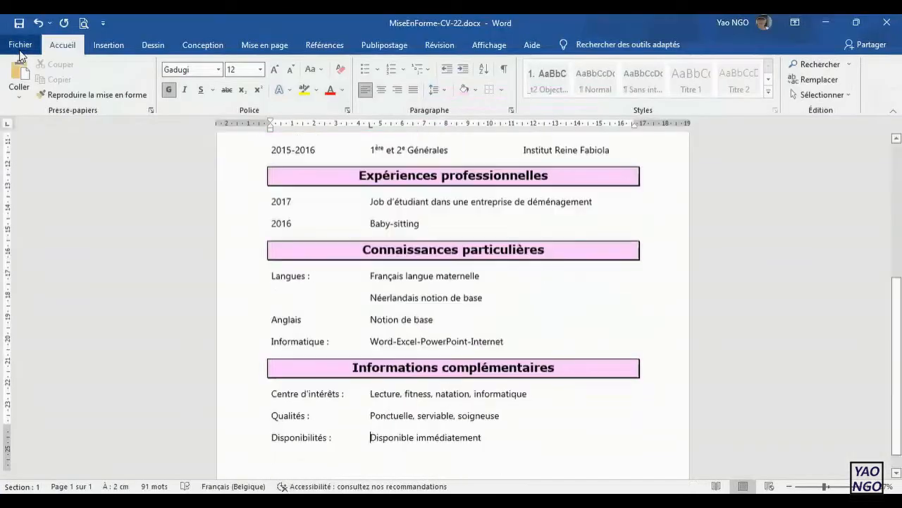
- Save the formatted CV under its existing file name
left_click(19, 24)
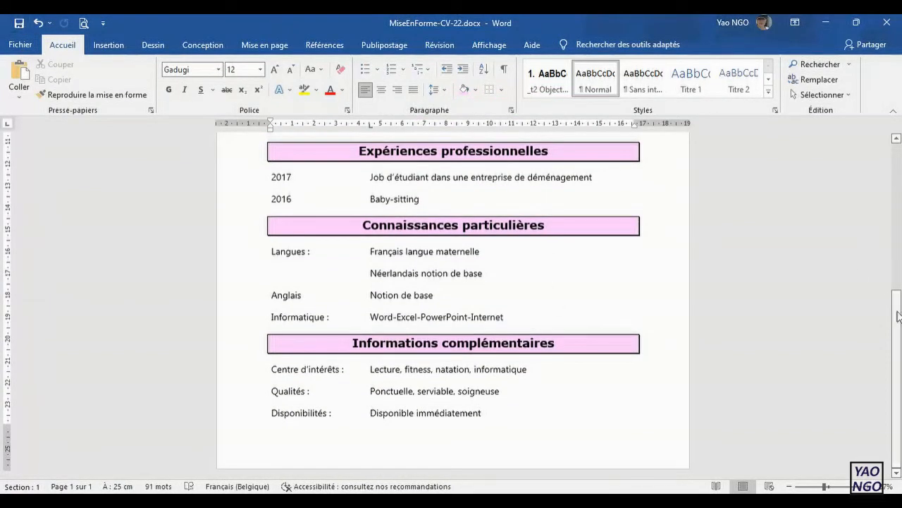
left_click_drag(899, 324, 899, 282)
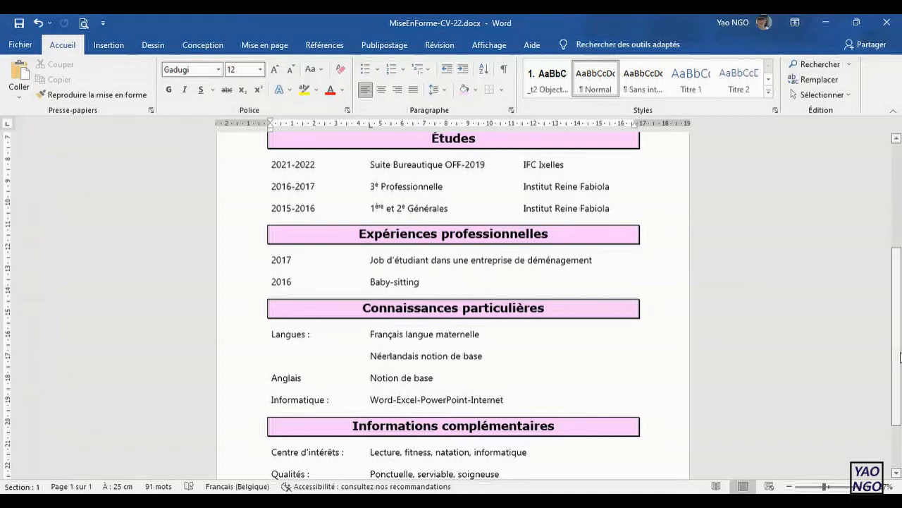
- Start a new page after the Disponibilités line with page breaks and enter the tab-aligned line "Langue :" with "français, anglais"
left_click_drag(900, 358, 901, 402)
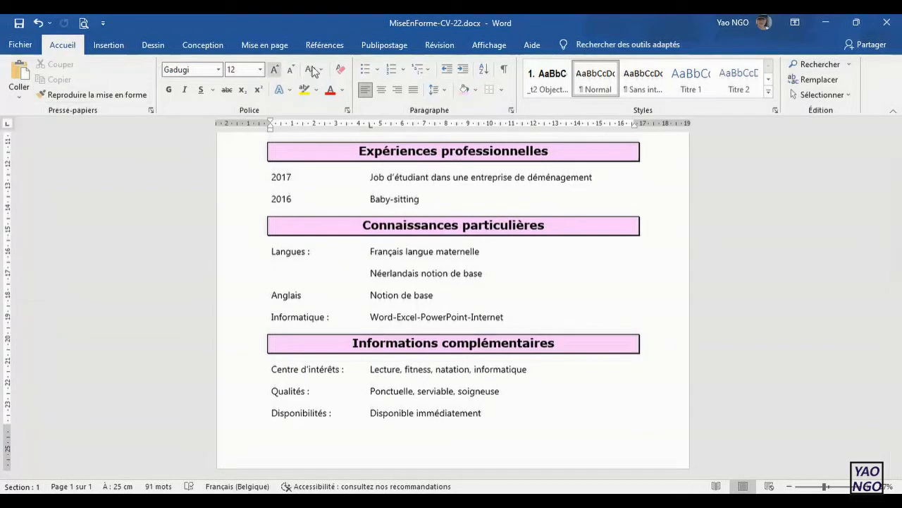
left_click(529, 412)
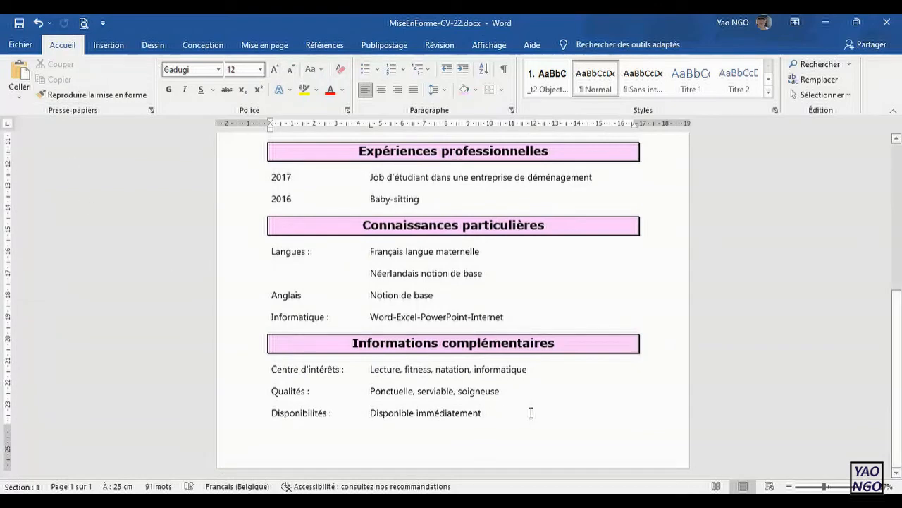
key("ctrl+Return")
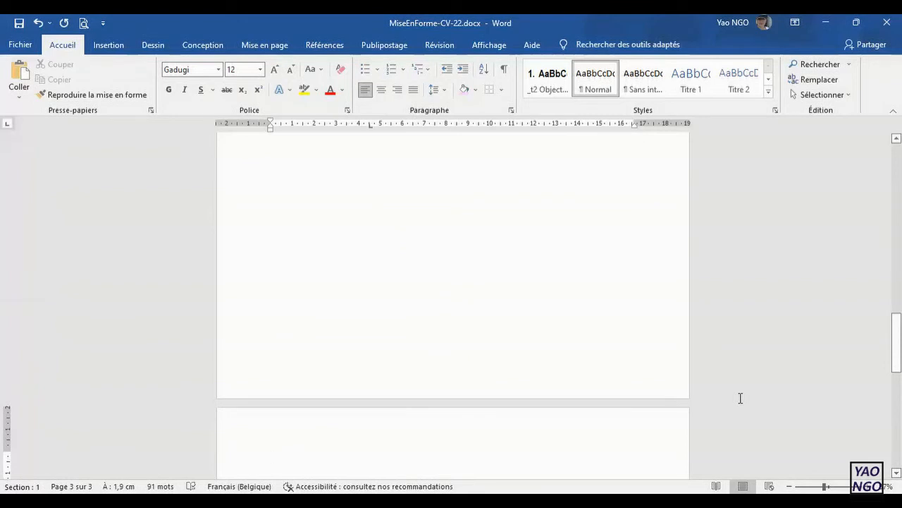
type("L")
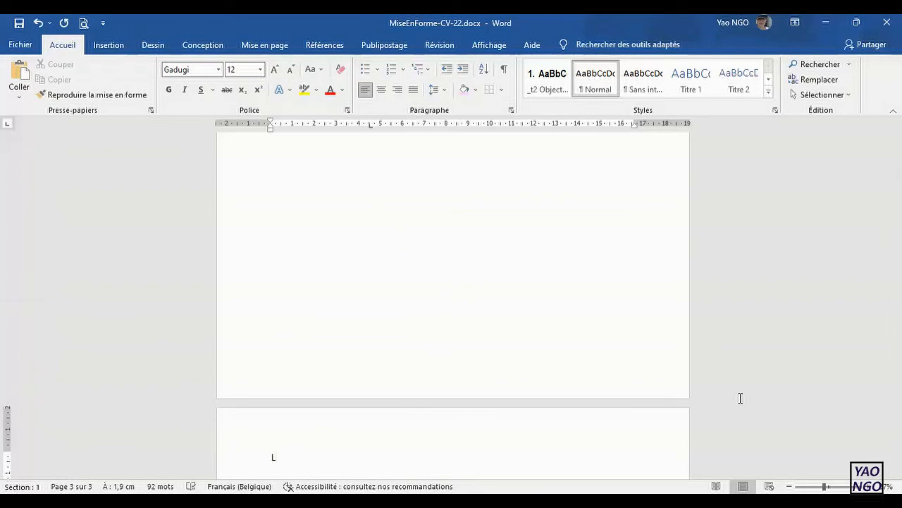
type("angue :")
left_click_drag(897, 323, 899, 385)
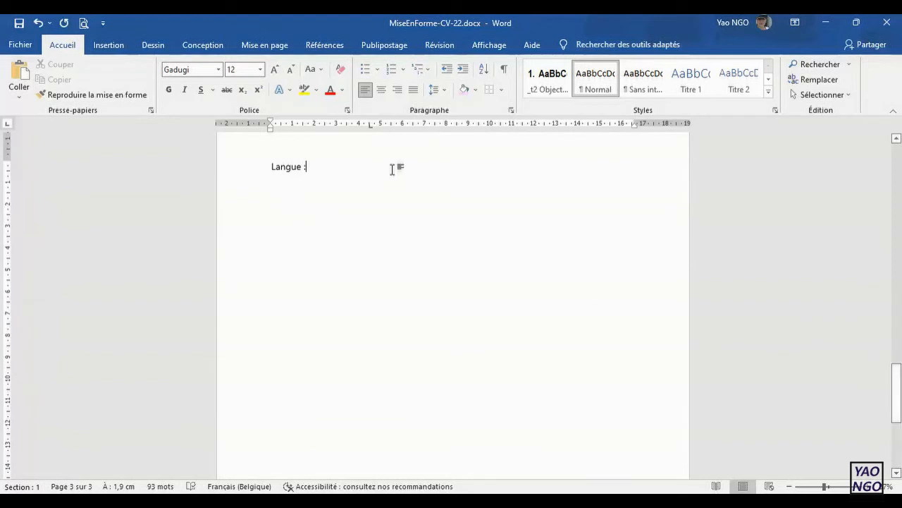
key("Tab")
type("français")
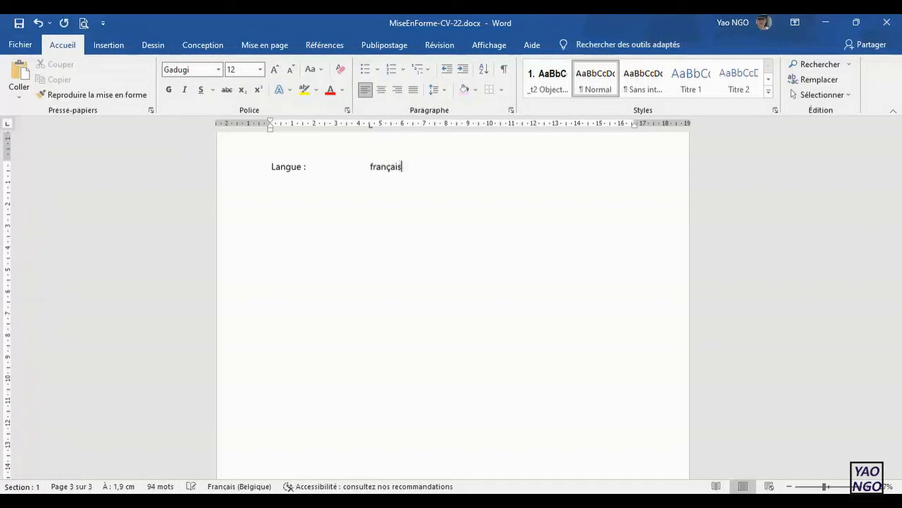
type(", anglais")
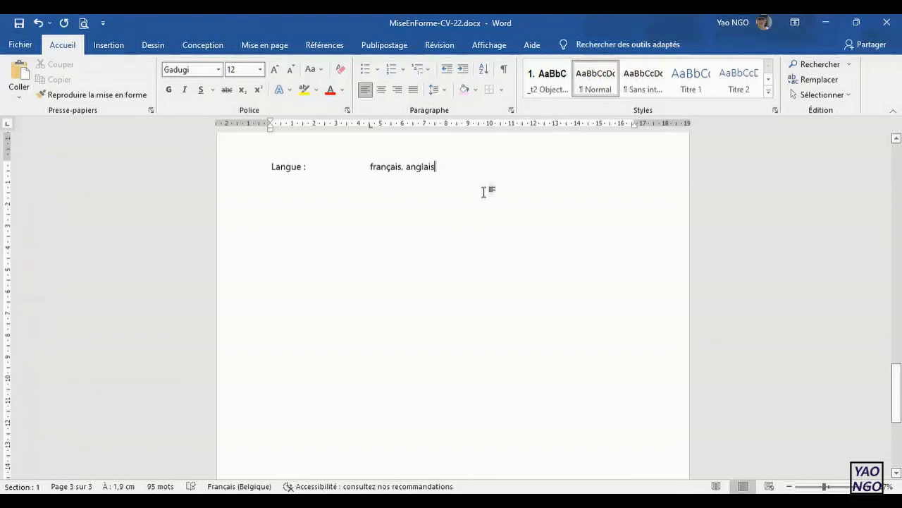
key("Return")
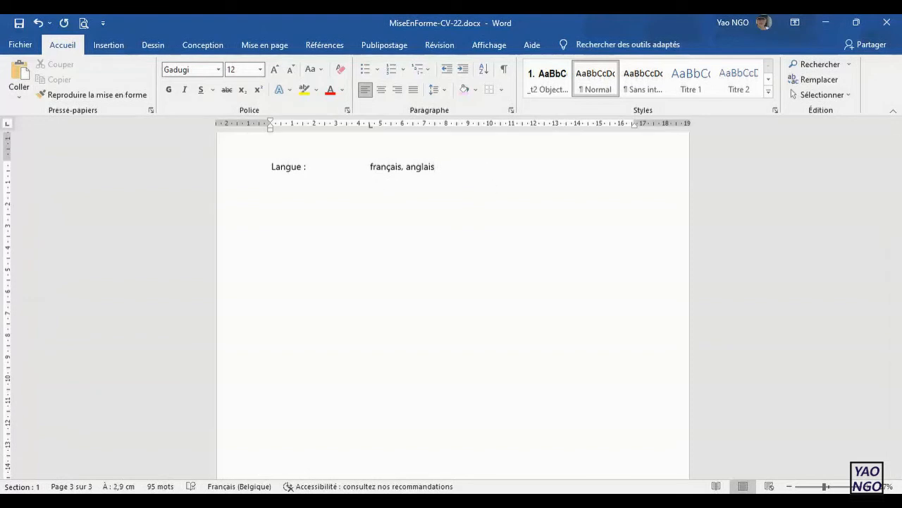
- Add a tab-aligned line "Hobbies :" with "tennis, cuisine" and a line "Abc :" followed by a tab
type("Hobbies :")
key("Tab")
type("T")
key("BackSpace")
type("tennis, cuisine")
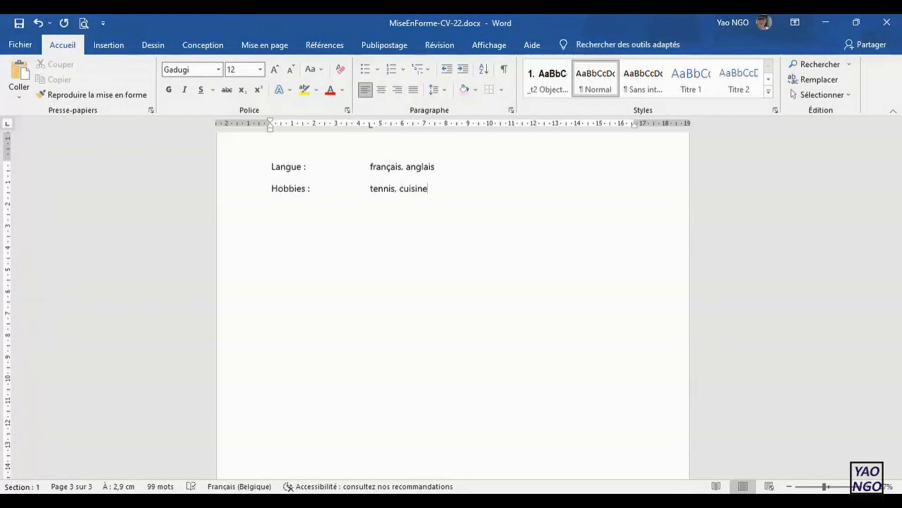
type("abc :")
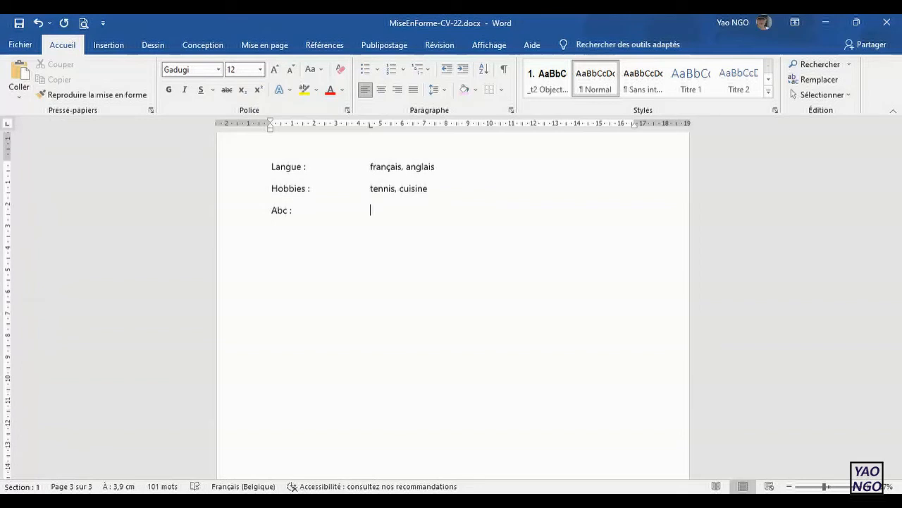
key("Tab")
- Show the formatting marks and delete the Langue, Hobbies and Abc lines on the last page
left_click(504, 70)
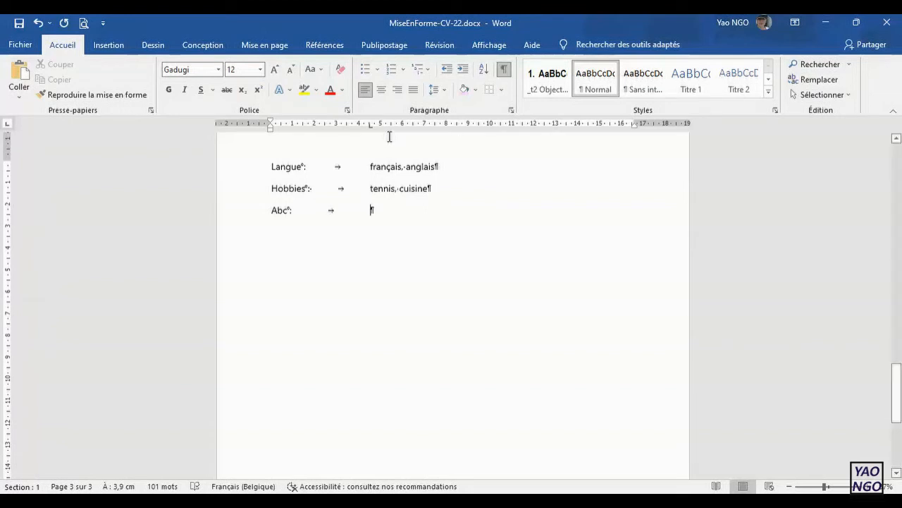
mouse_move(900, 403)
left_mouse_down()
mouse_move(900, 350)
mouse_move(900, 385)
left_mouse_up()
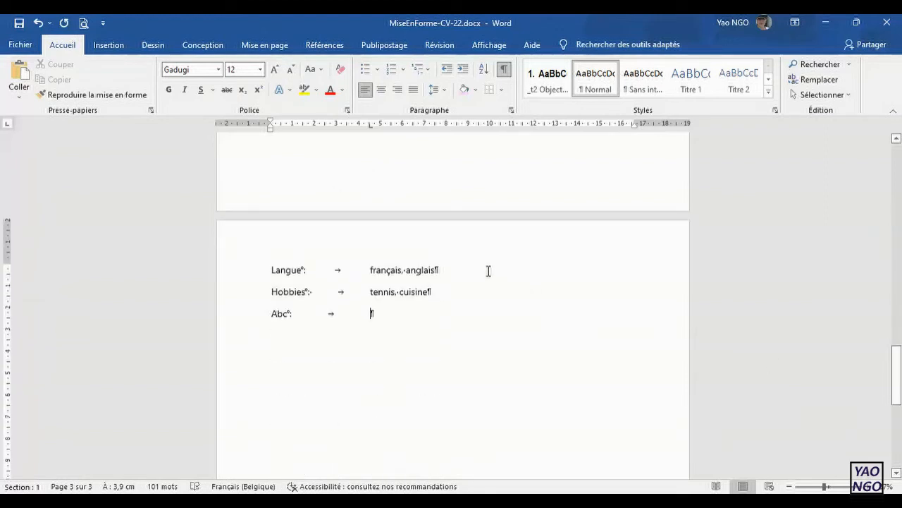
left_click(470, 271)
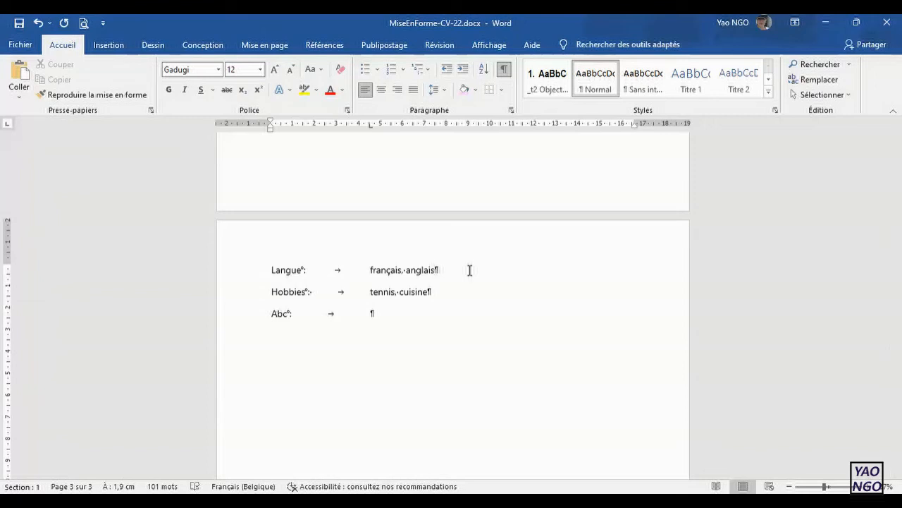
left_click_drag(427, 332, 262, 265)
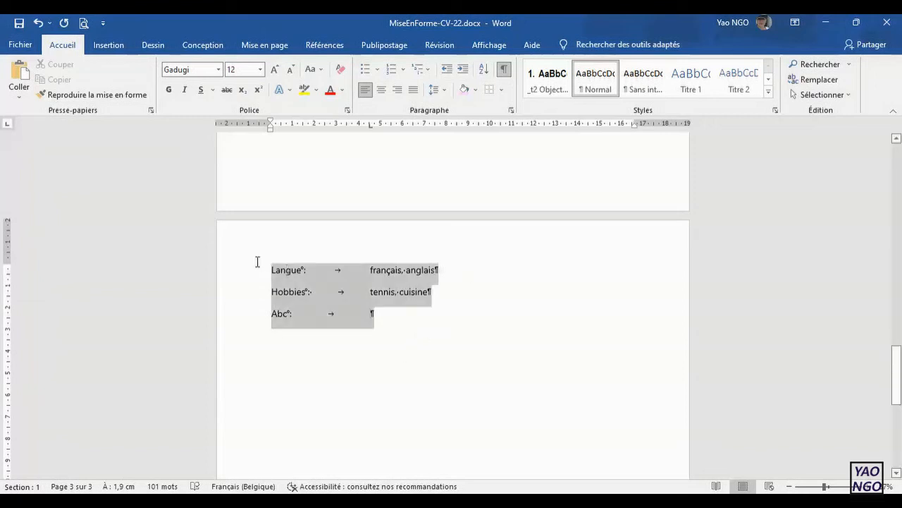
key("Delete")
- Delete the page breaks and empty paragraphs that follow the Disponibilités line
left_click_drag(896, 409, 897, 288)
left_click(269, 303)
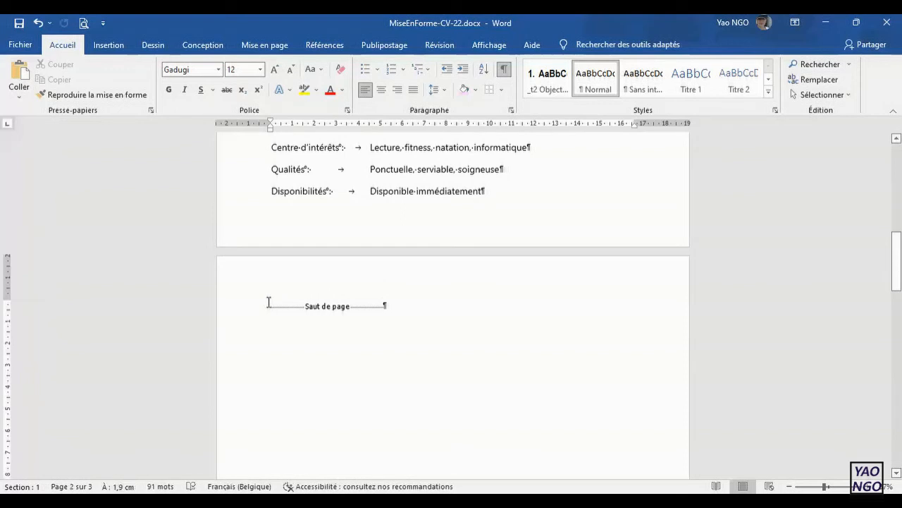
key("Delete")
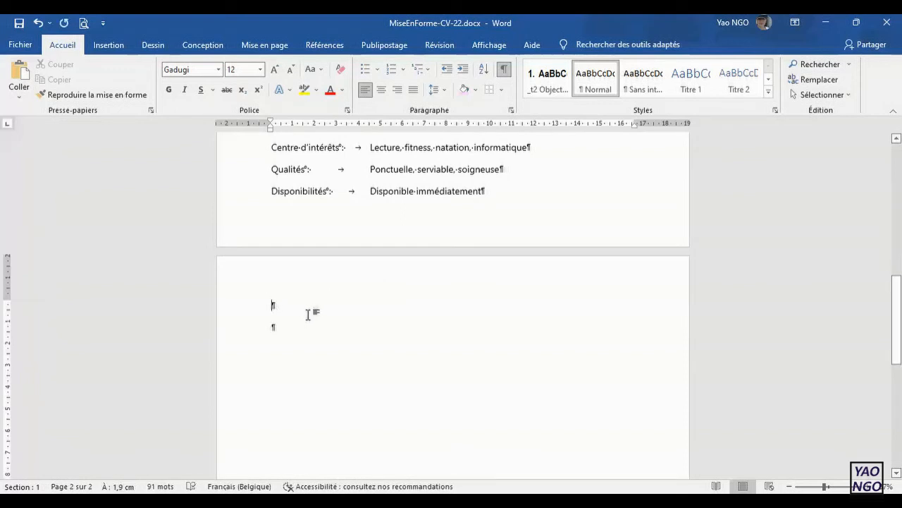
left_click(536, 194)
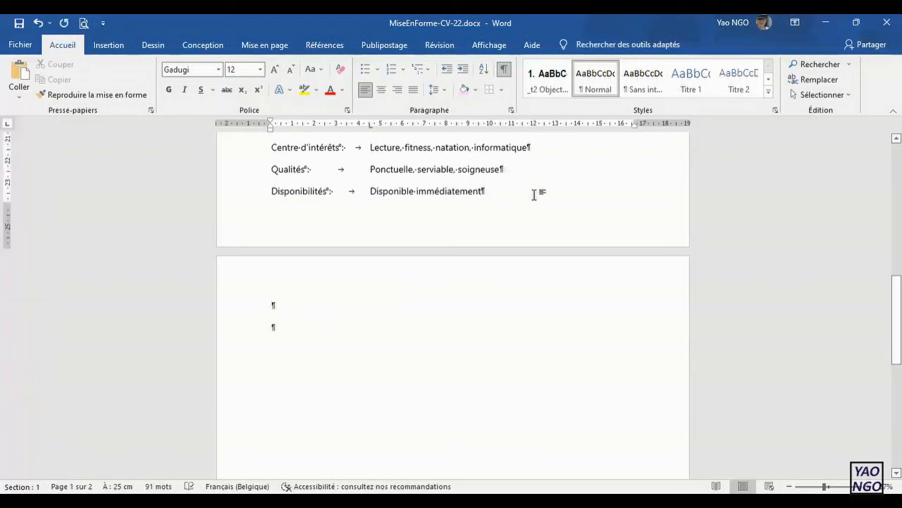
scroll(535, 195, "up", 5)
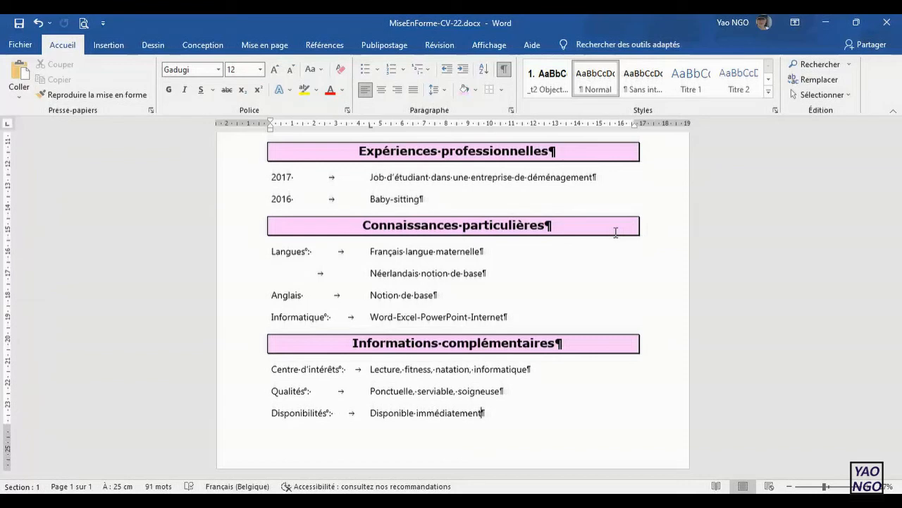
- Hide the formatting marks in the whole CV
scroll(897, 304, "up", 1)
left_click_drag(898, 304, 888, 239)
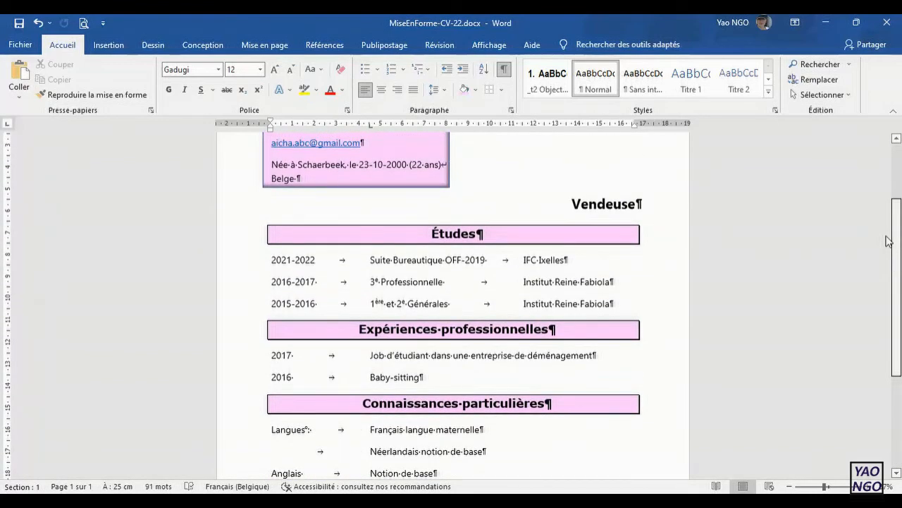
left_click(505, 75)
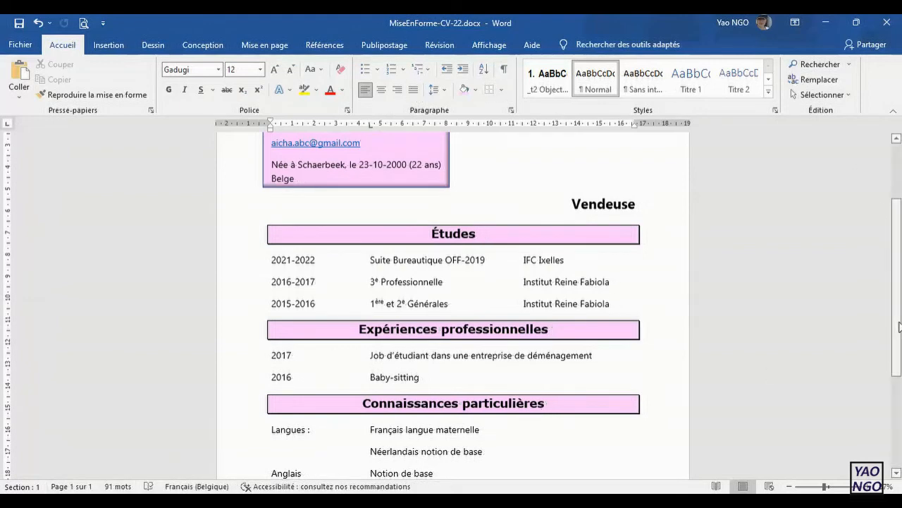
scroll(899, 325, "down", 2)
scroll(899, 282, "up", 4)
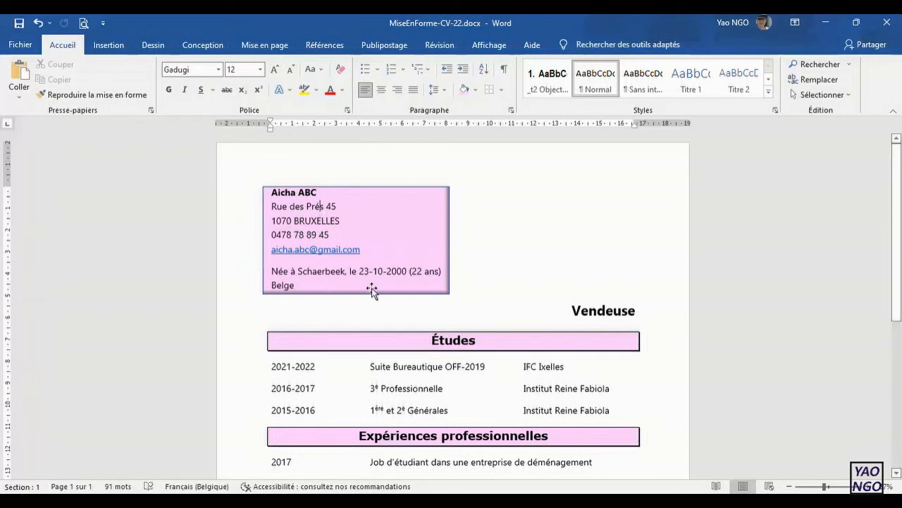
- Set the job title "Vendeuse" in the Algerian font at size 20
left_click(597, 310)
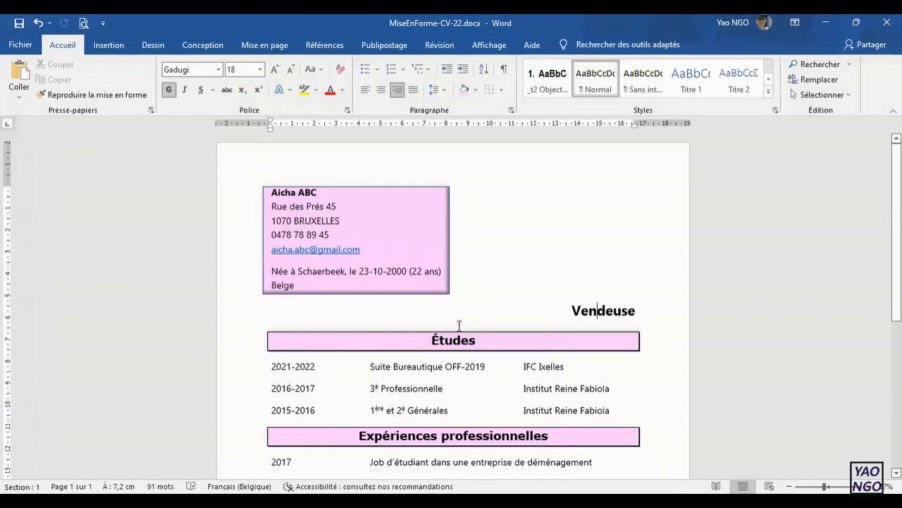
left_click(453, 340)
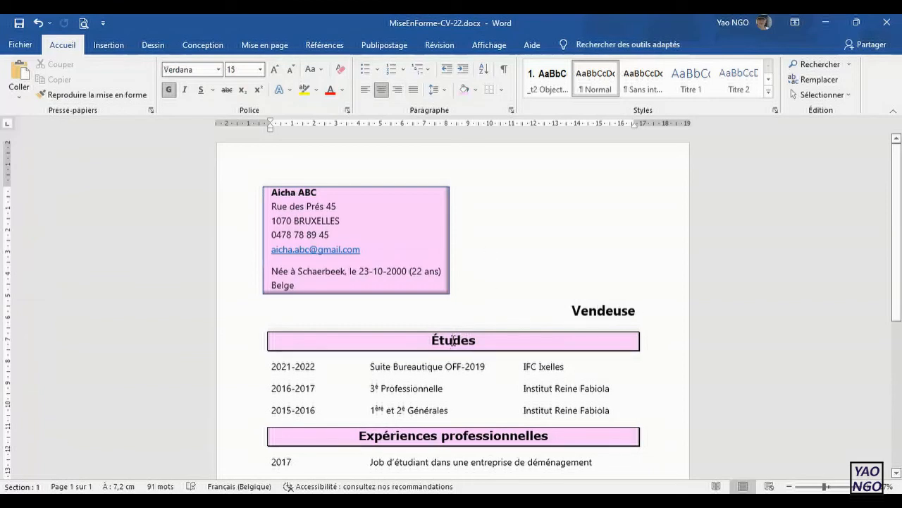
left_click_drag(650, 312, 571, 311)
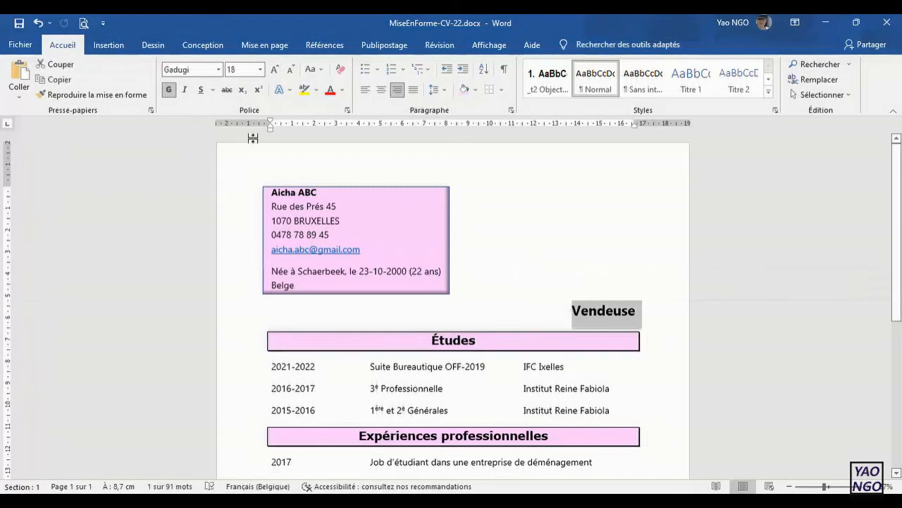
left_click(260, 69)
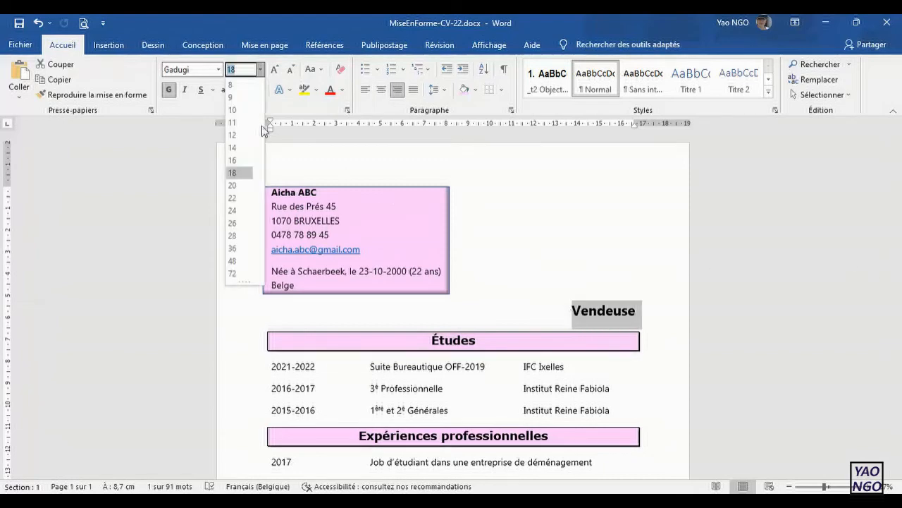
left_click(232, 185)
left_click(218, 70)
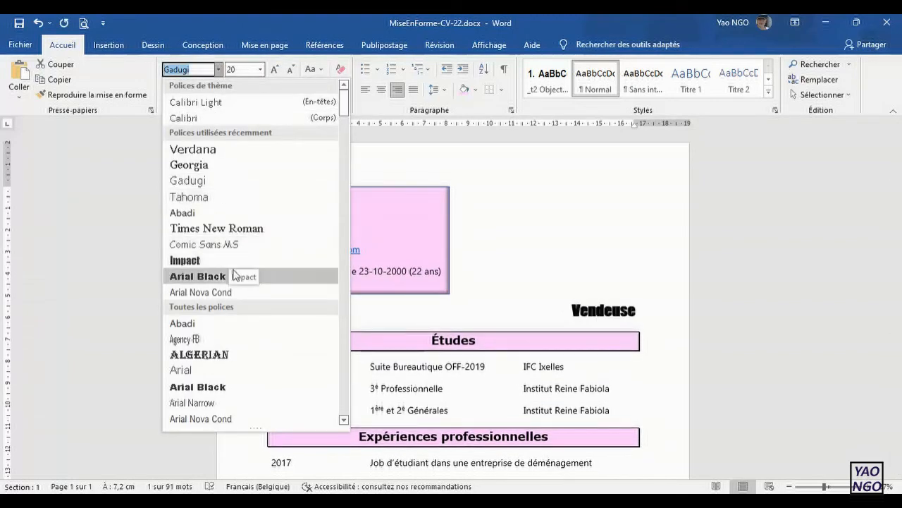
left_click(233, 355)
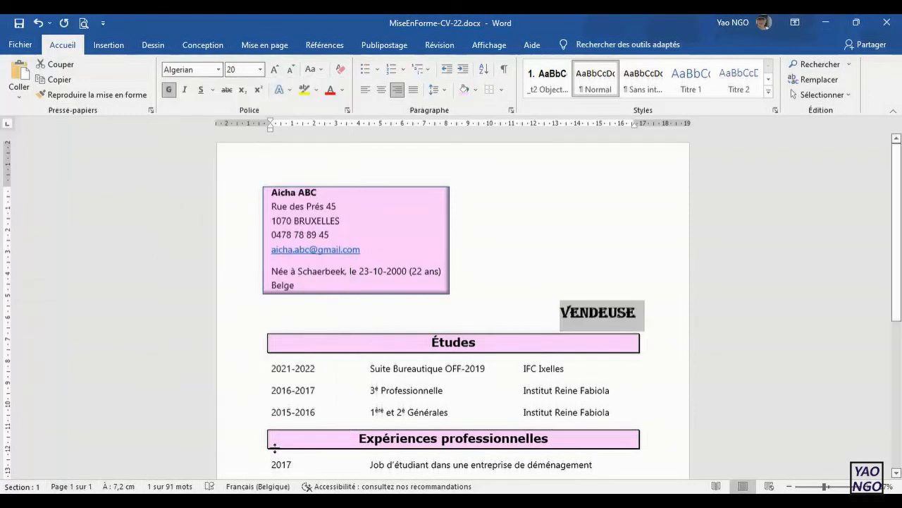
- Examine the formatting of the job title, the Études heading and its first entry, and the contact box's send-backward options
left_click_drag(897, 311, 896, 350)
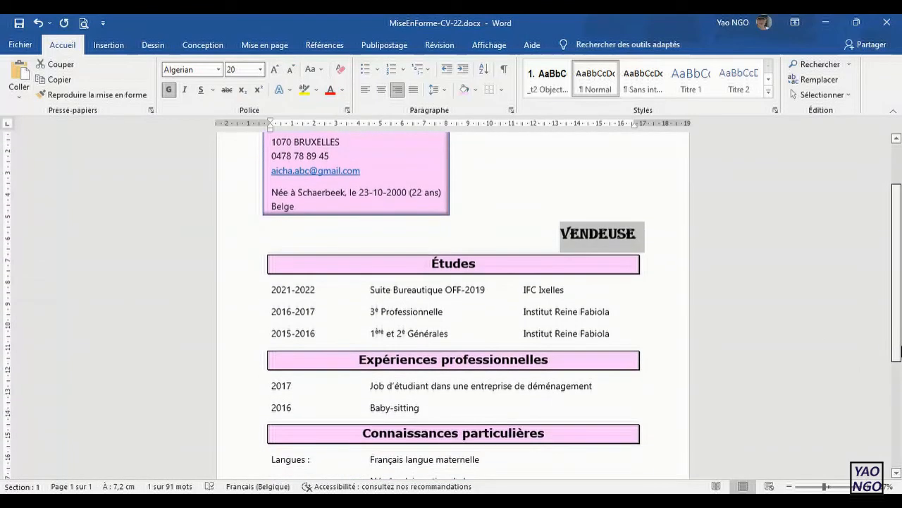
left_click(599, 239)
left_click(459, 263)
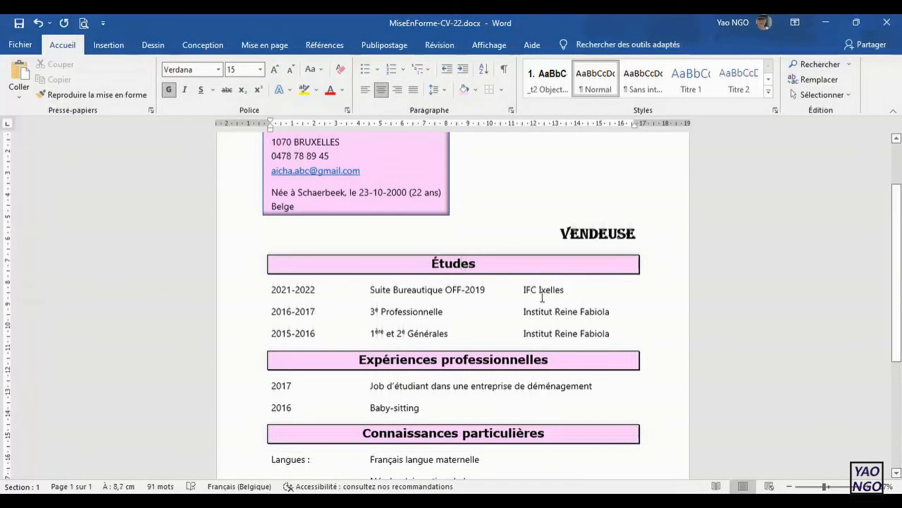
left_click(438, 289)
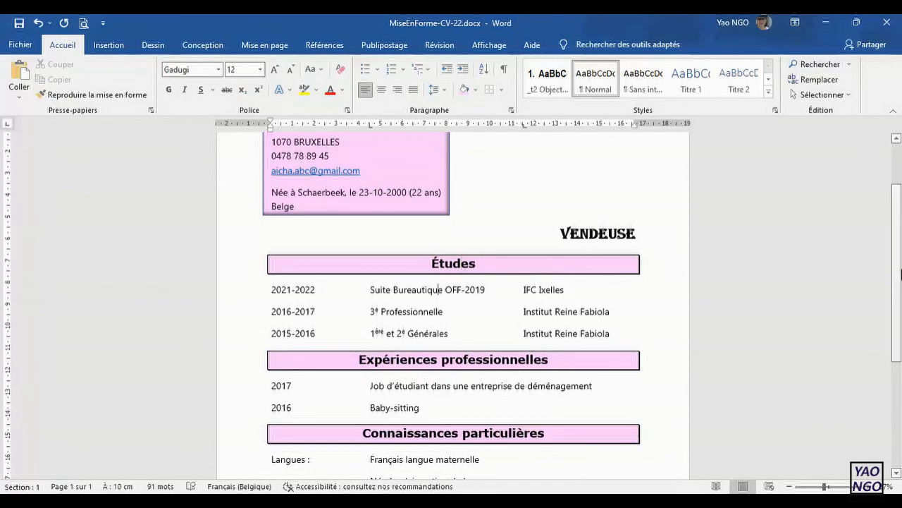
left_click_drag(898, 268, 898, 224)
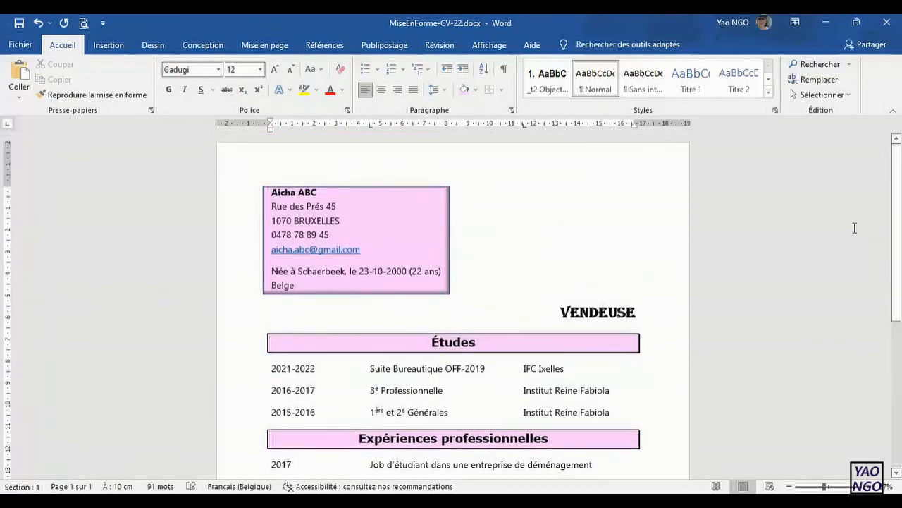
left_click(401, 244)
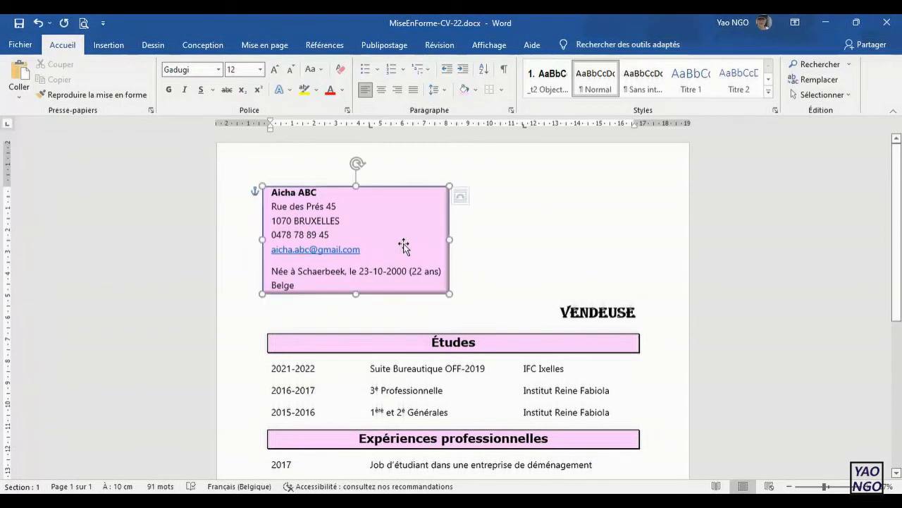
right_click(401, 210)
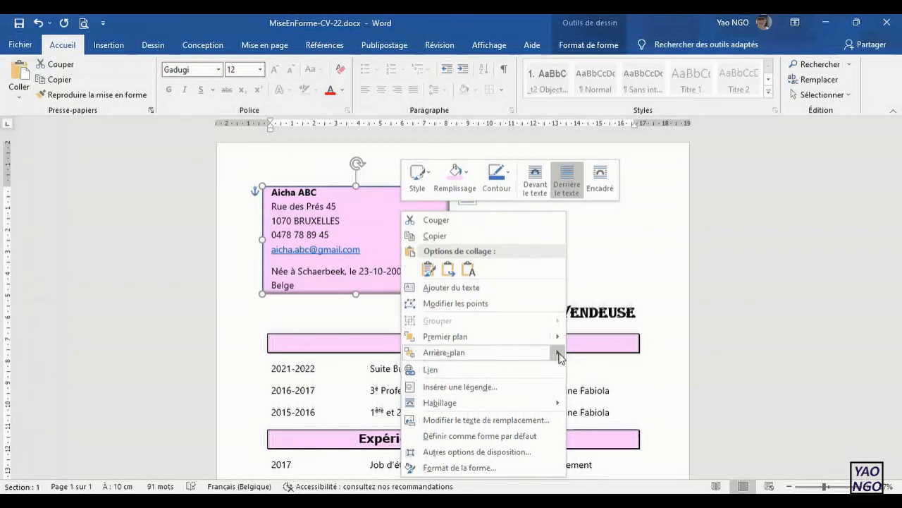
mouse_move(561, 357)
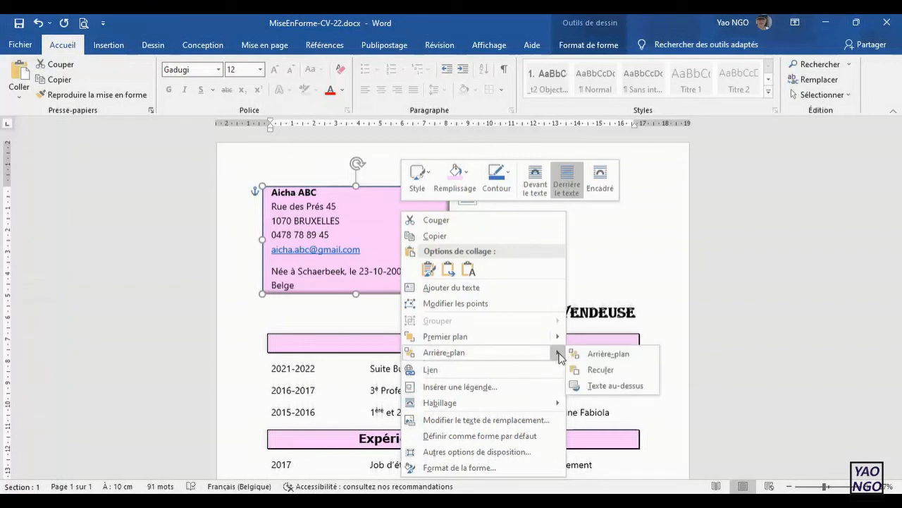
left_click(672, 289)
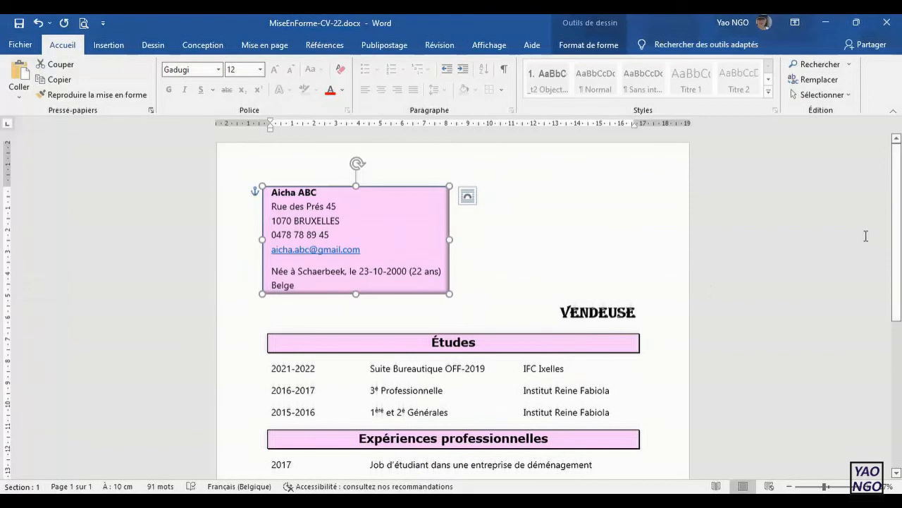
- Add the text "le taquet de tabulation" after "Baby-sitting" in the 2016 entry
left_click_drag(899, 235, 901, 277)
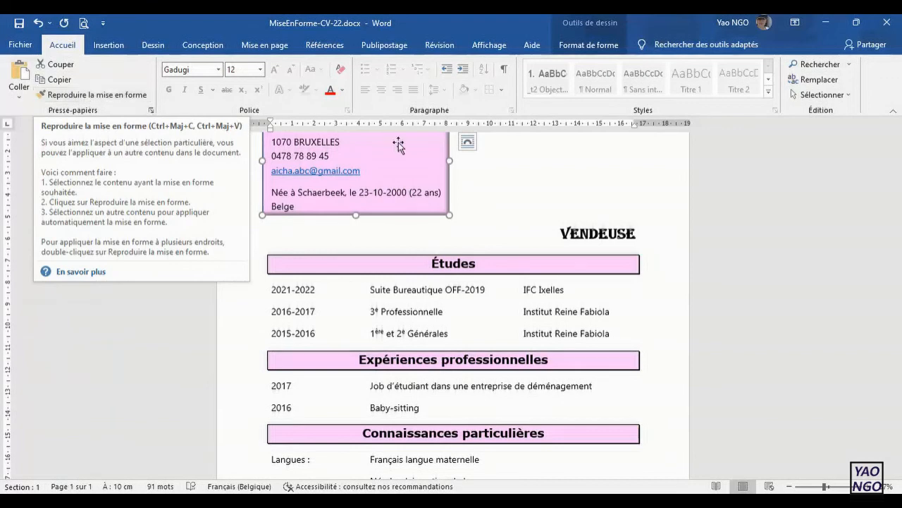
scroll(481, 256, "down", 1)
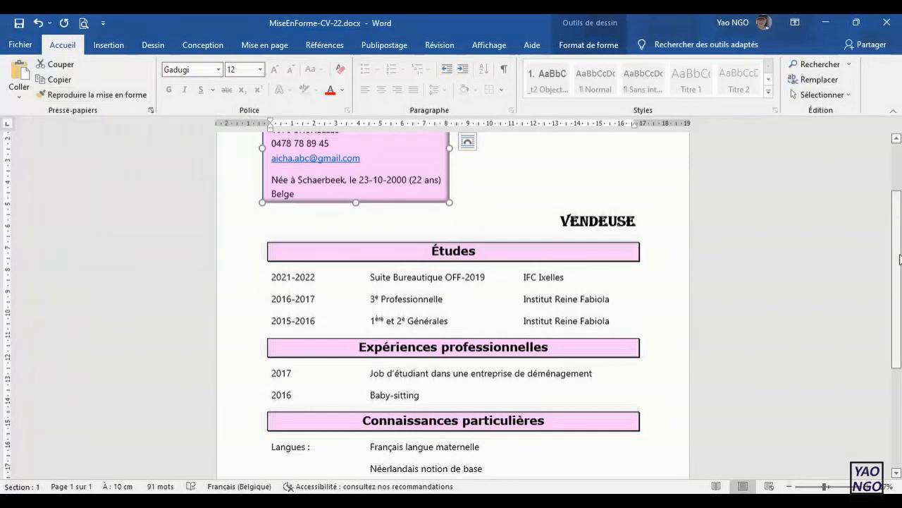
left_click_drag(900, 259, 889, 284)
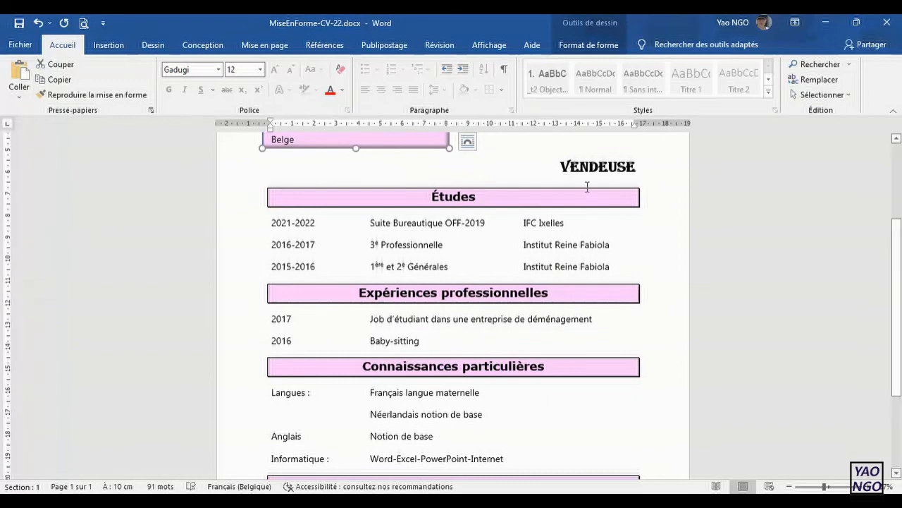
left_click(481, 341)
type("le taquet de tabu")
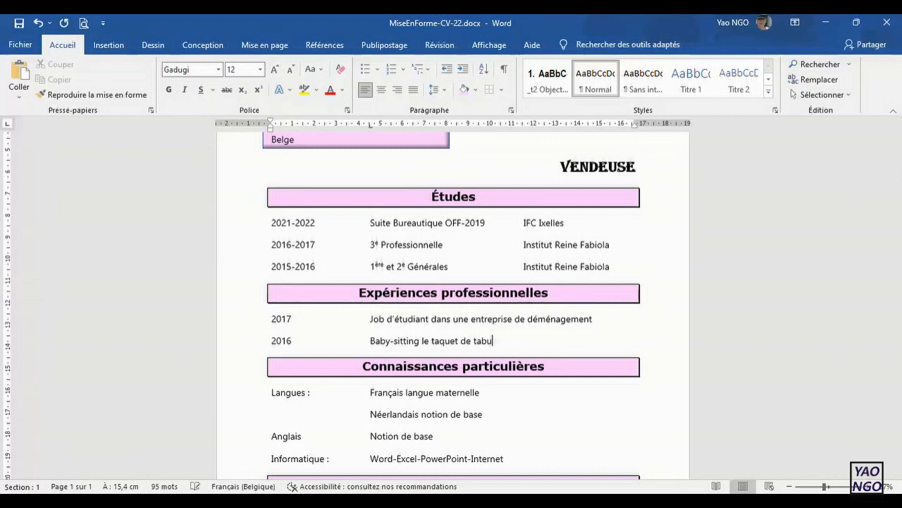
type("lation")
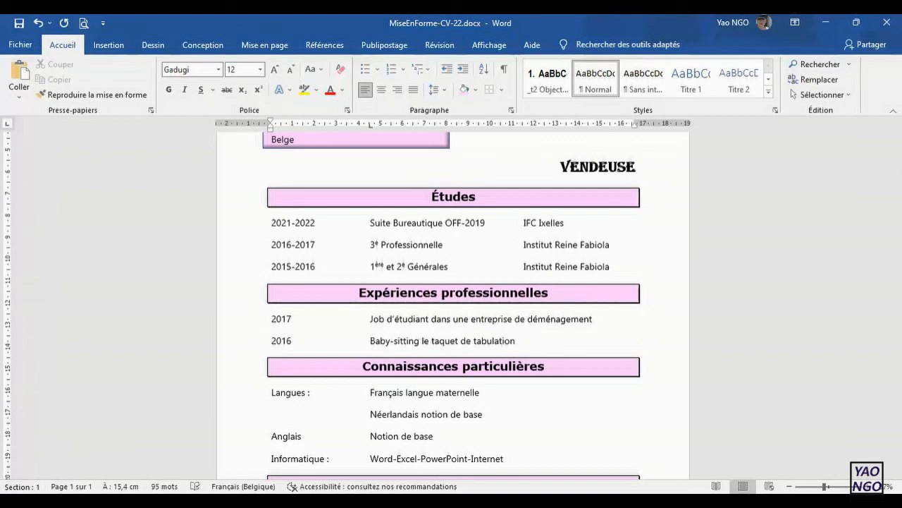